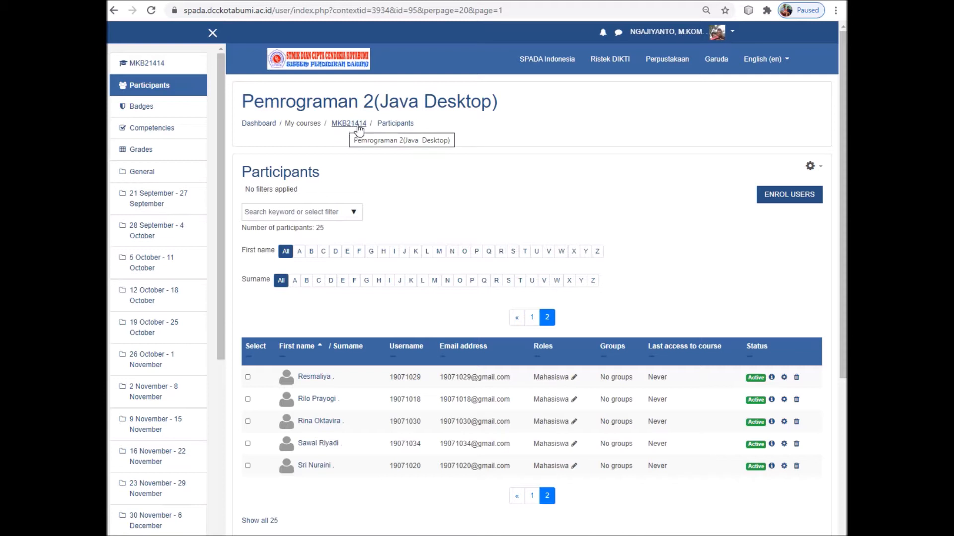
# Return from the participants list to the MKB21414 course home page via the breadcrumb
pyautogui.click(350, 124)
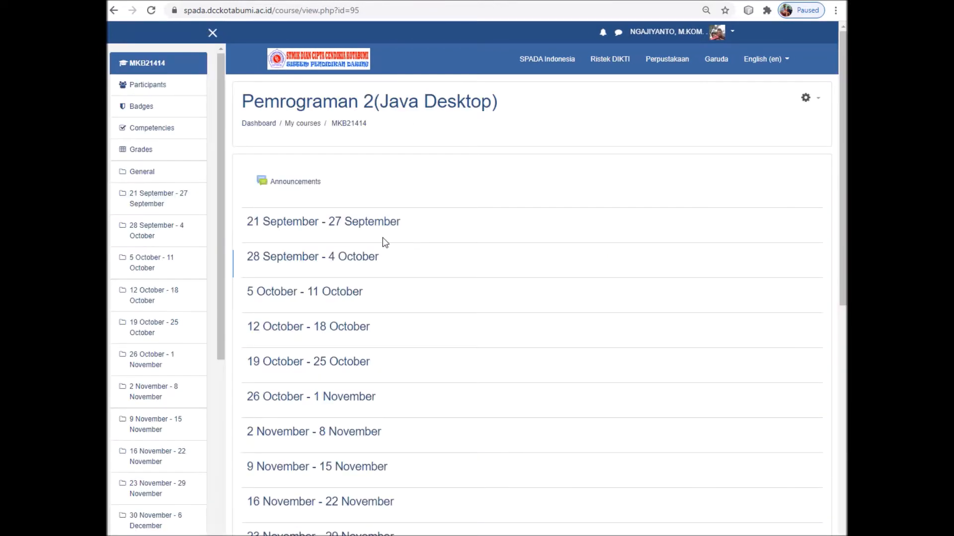
# Open the gear administration menu for the Pemrograman 2(Java Desktop) course
pyautogui.scroll(-1, 387, 270)
pyautogui.scroll(1, 389, 271)
pyautogui.click(817, 103)
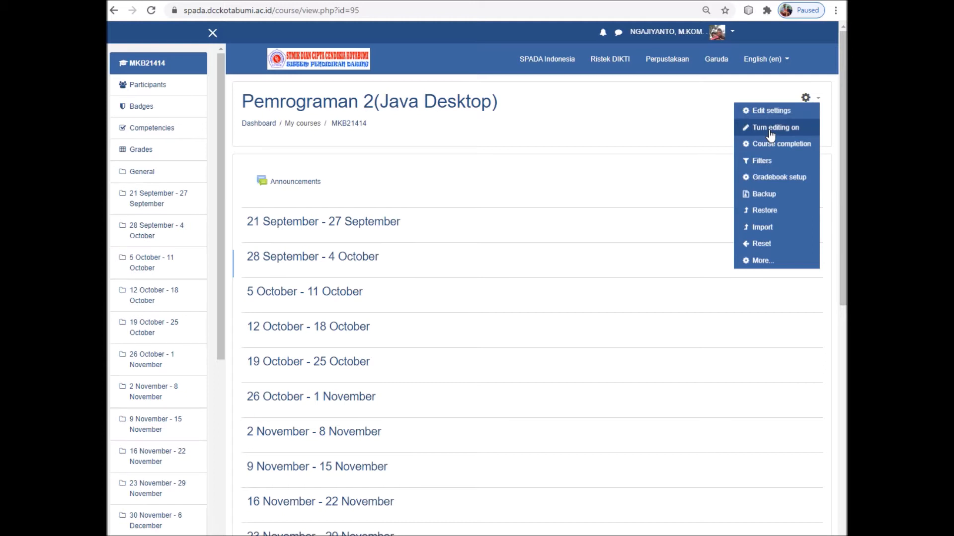
# Choose 'Turn editing on' so all weekly sections become editable
pyautogui.click(771, 133)
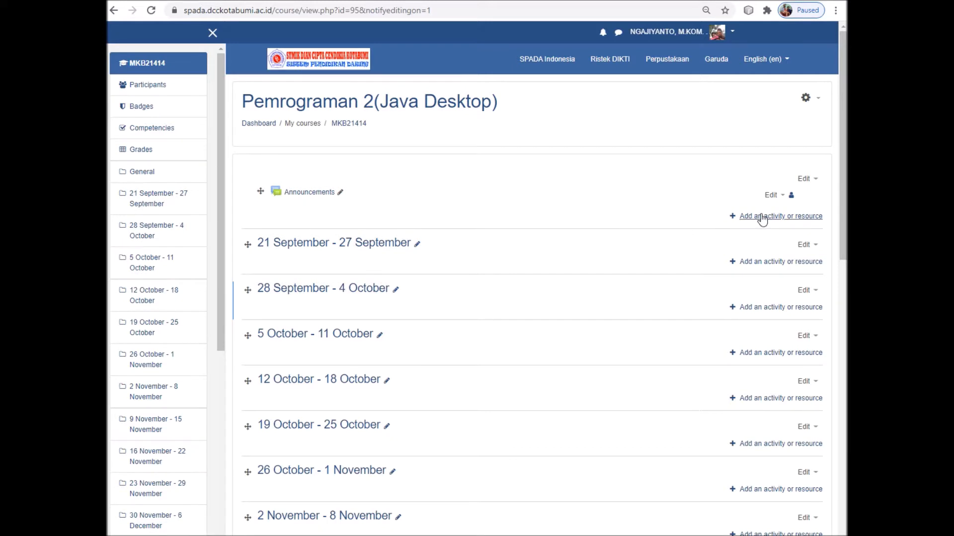
# Add a Book resource to the General section from the activity chooser
pyautogui.click(761, 218)
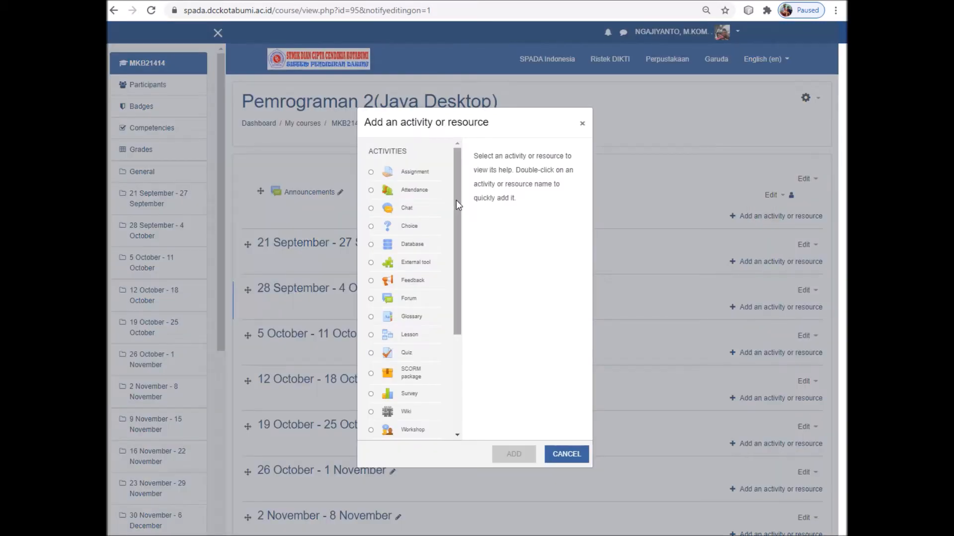
pyautogui.click(559, 453)
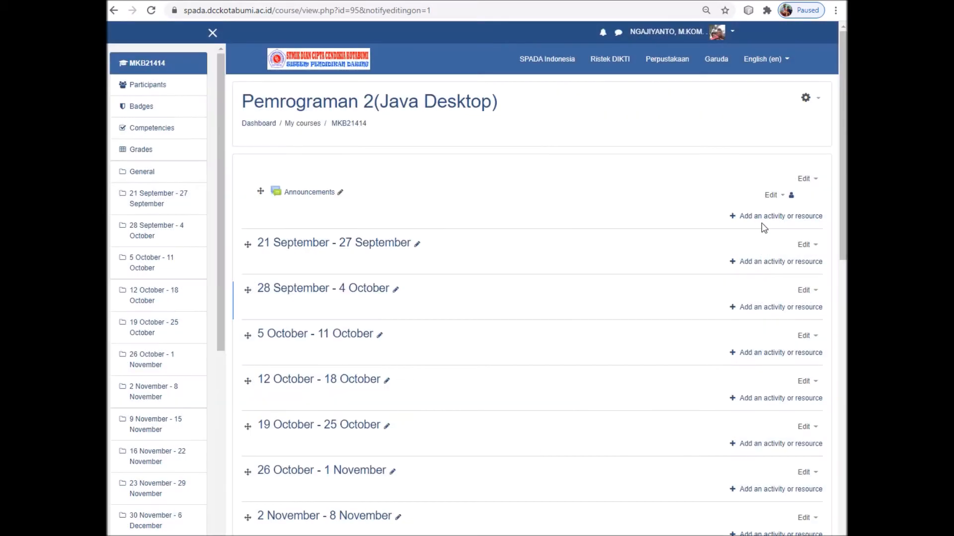
pyautogui.click(761, 217)
pyautogui.moveTo(461, 229); pyautogui.dragTo(462, 324)
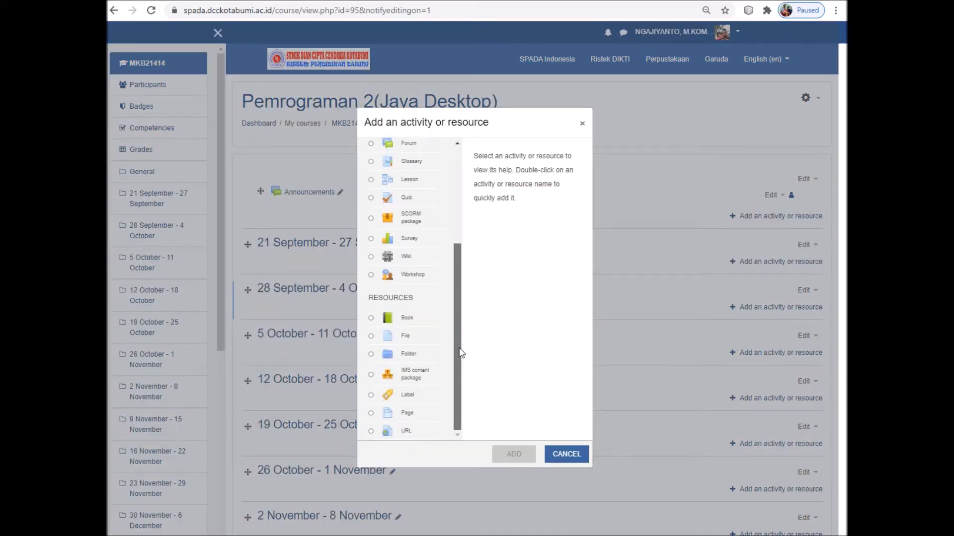
pyautogui.click(370, 318)
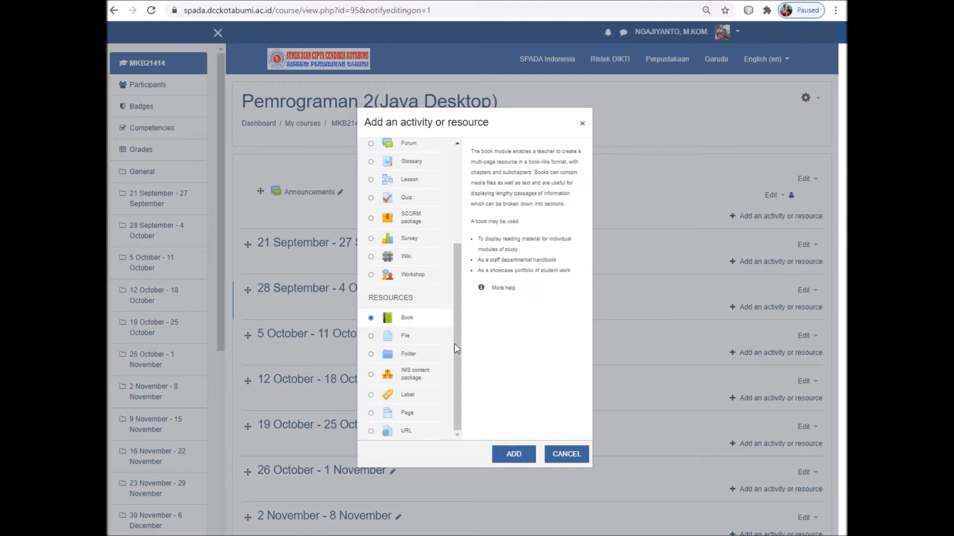
pyautogui.click(513, 455)
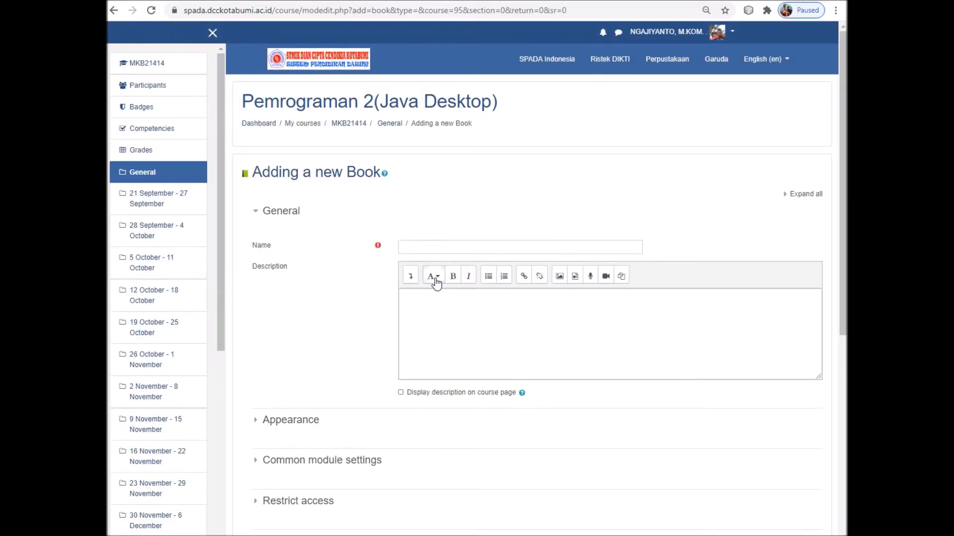
# Enter 'Pendahuluan' as the book's name, correcting typos, then move to Description
pyautogui.click(450, 248)
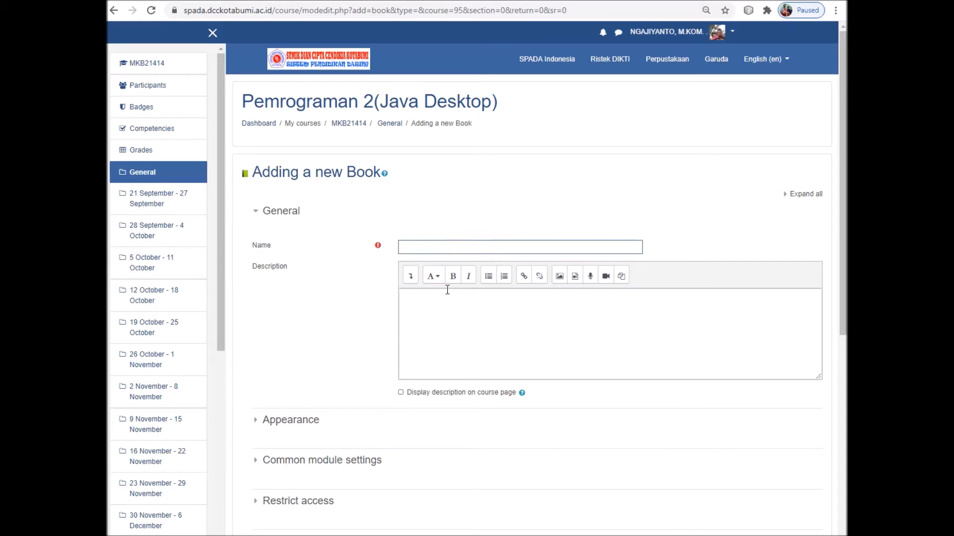
pyautogui.write('Pendahulluan')
pyautogui.press('Left')
pyautogui.press('Left')
pyautogui.press('Left')
pyautogui.press('Left')
pyautogui.press('BackSpace')
pyautogui.click(434, 294)
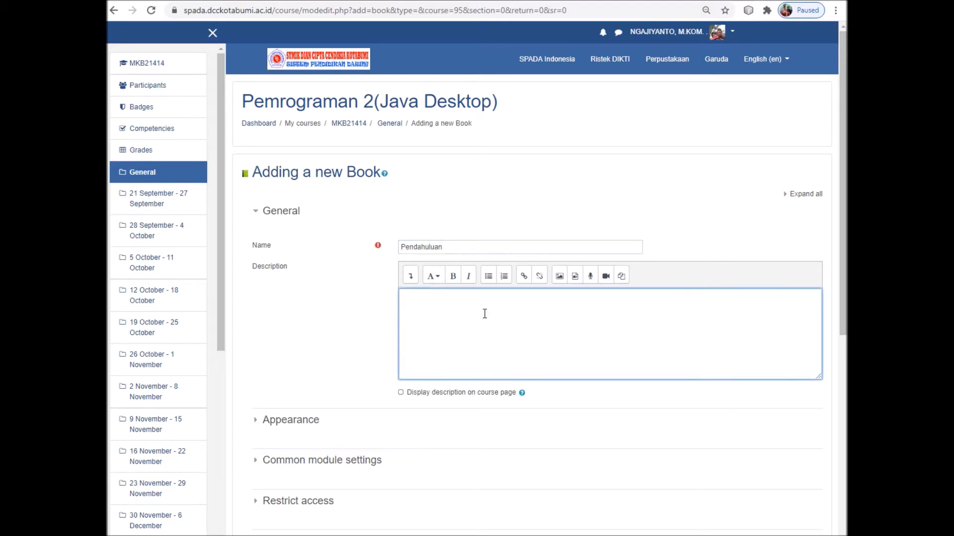
pyautogui.scroll(-1, 484, 314)
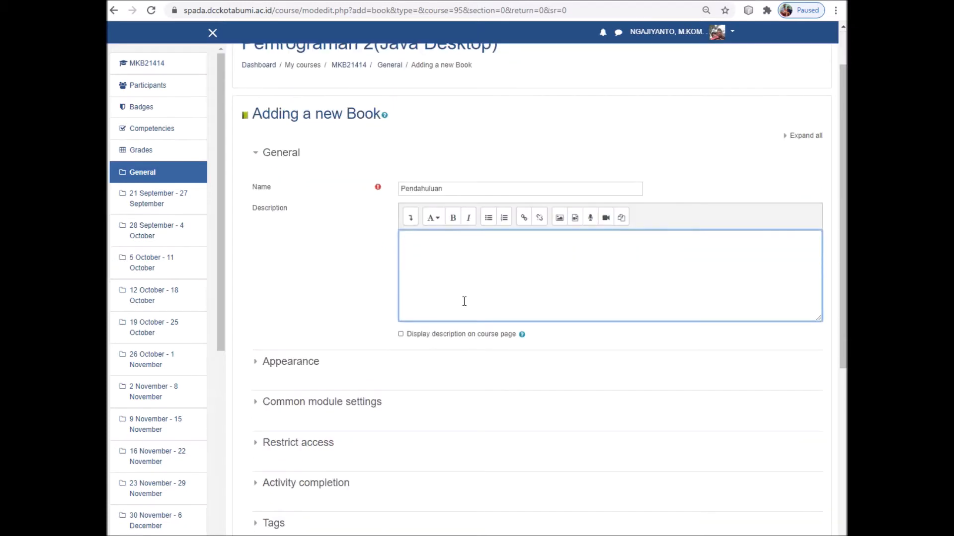
# In Appearance, set chapter formatting to Bullets and keep navigation style as Images
pyautogui.click(257, 366)
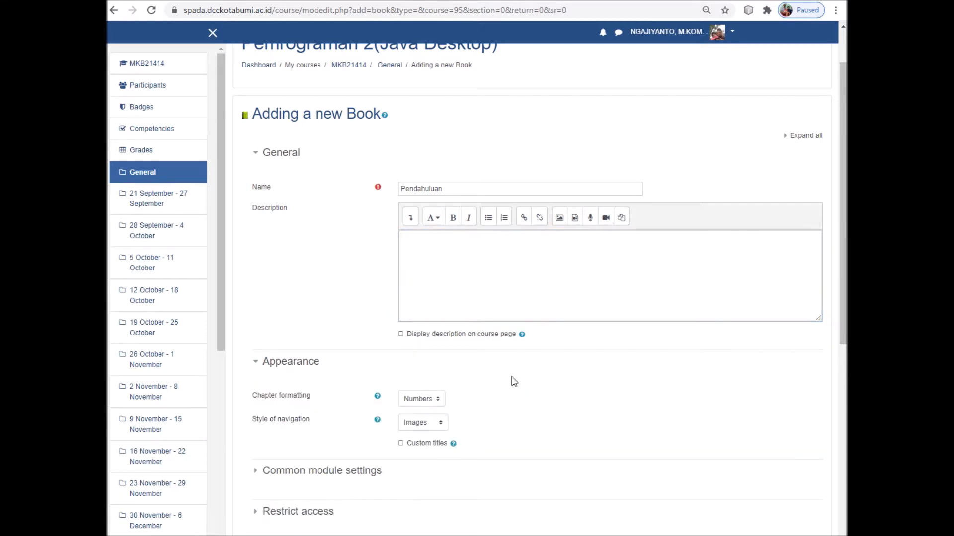
pyautogui.scroll(-1, 506, 382)
pyautogui.click(428, 341)
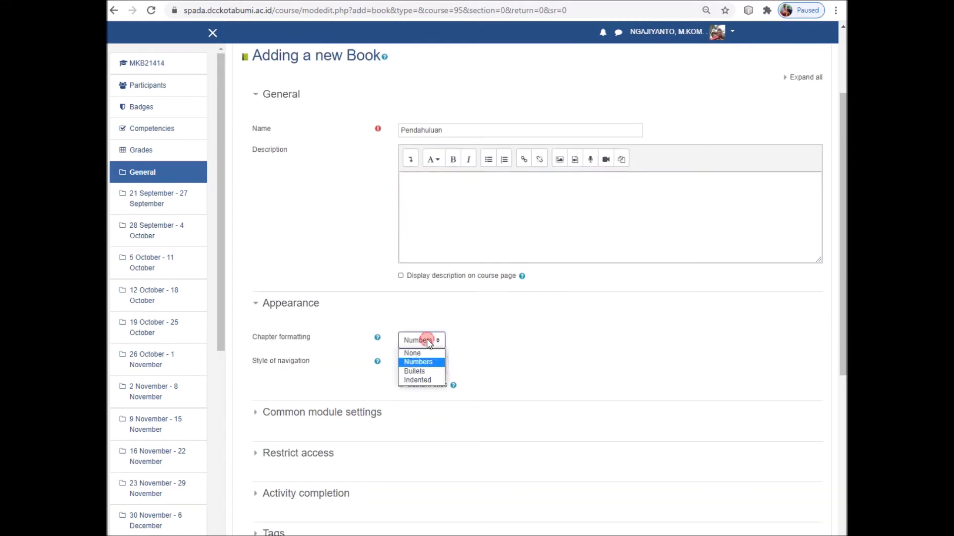
pyautogui.click(423, 380)
pyautogui.click(422, 371)
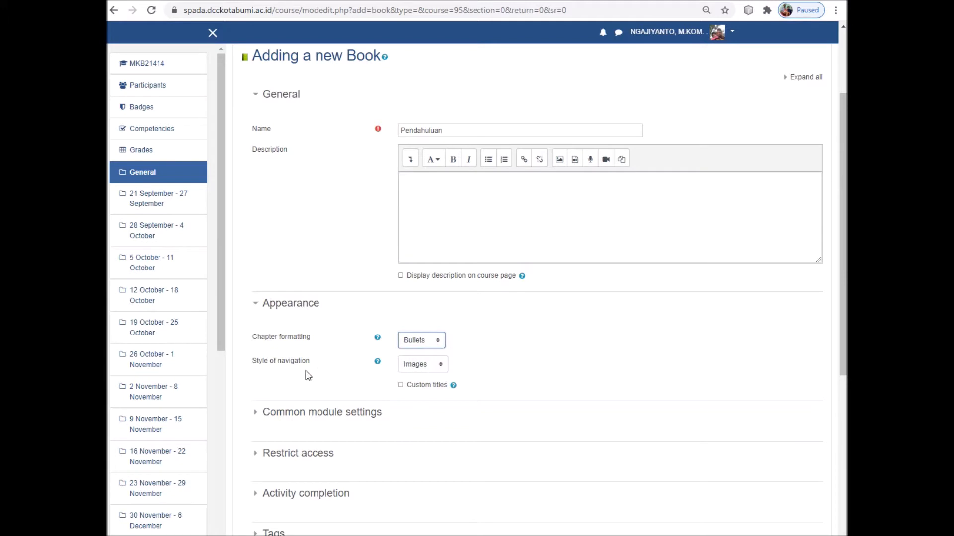
pyautogui.click(426, 365)
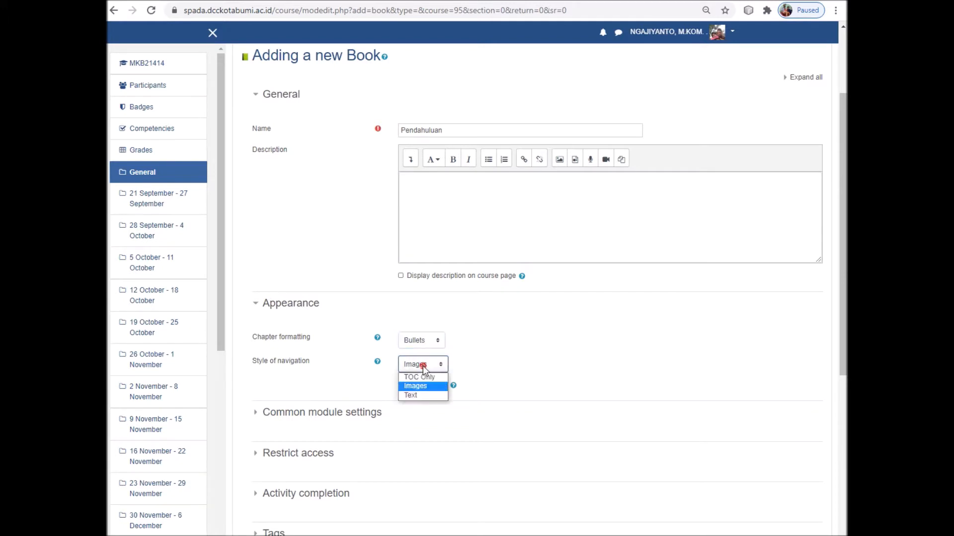
pyautogui.click(421, 394)
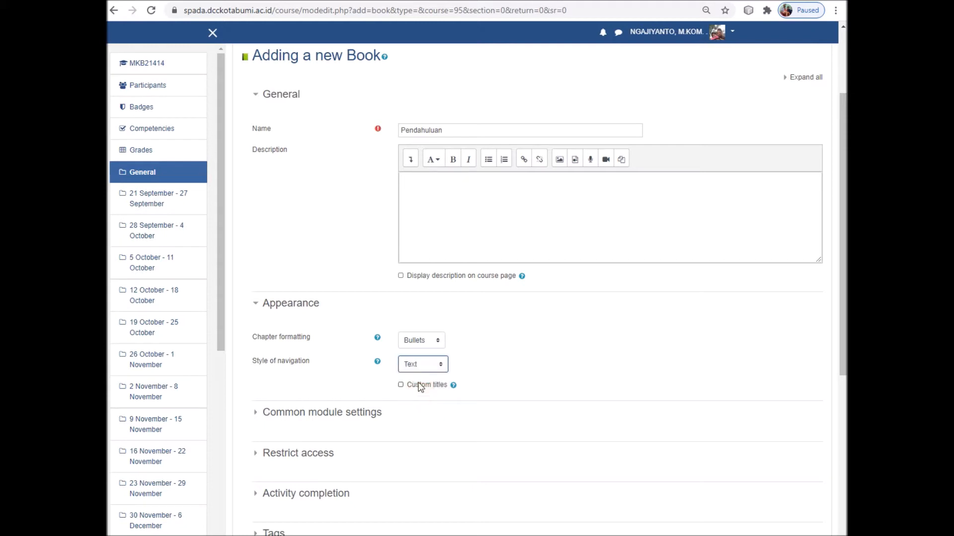
pyautogui.click(425, 368)
pyautogui.click(417, 385)
# Expand the Common module settings and Restrict access sections
pyautogui.click(260, 416)
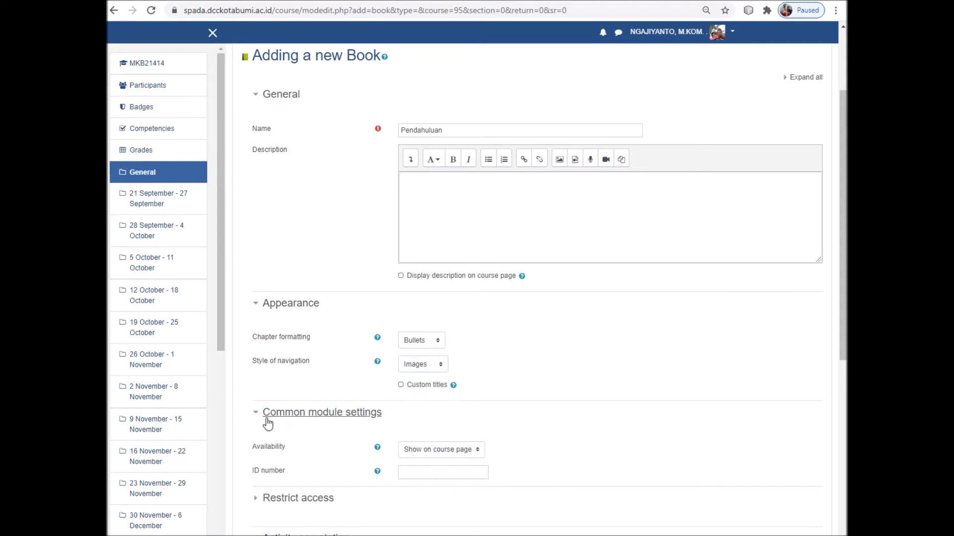
pyautogui.scroll(-1, 323, 420)
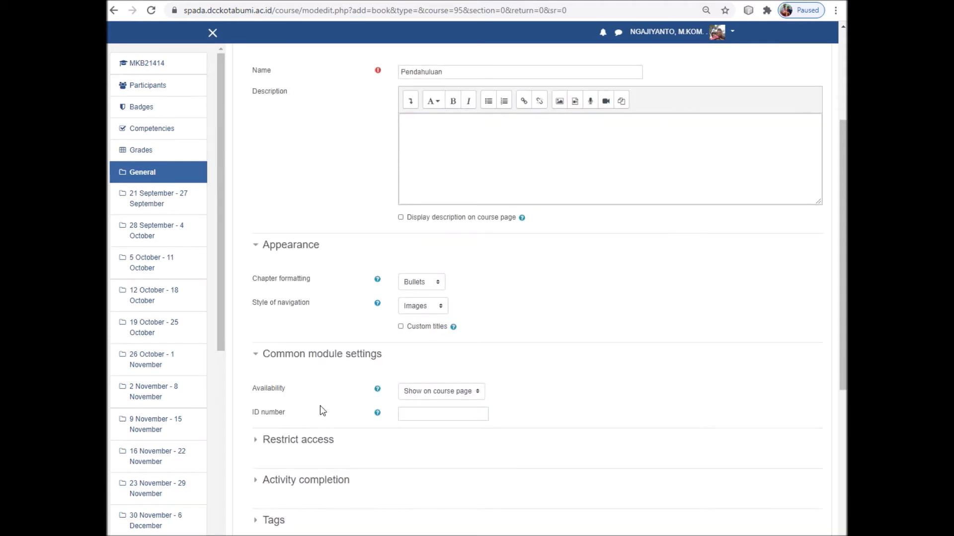
pyautogui.scroll(-1, 319, 398)
pyautogui.click(255, 383)
pyautogui.scroll(-2, 462, 396)
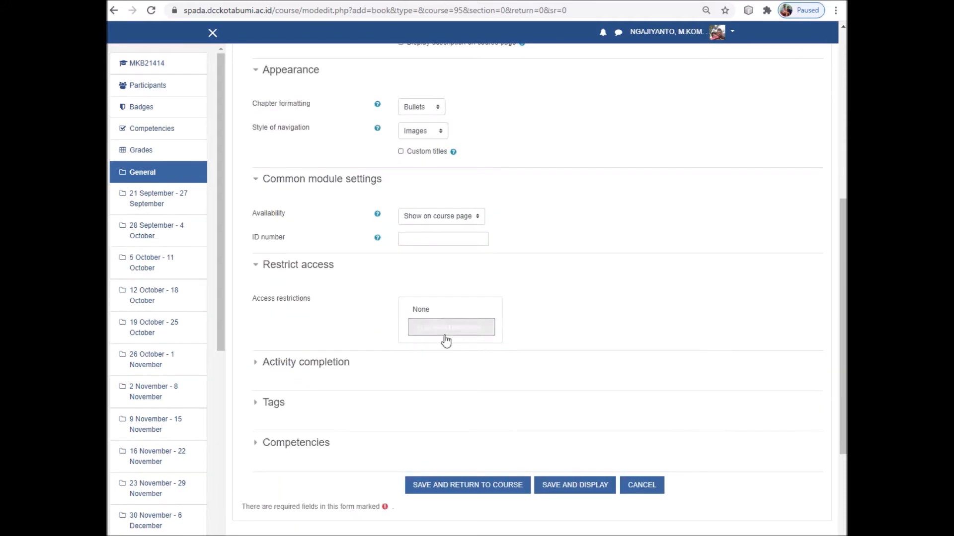
# Cancel the Add restriction dialog, leaving access unrestricted, and expand Activity completion
pyautogui.click(447, 332)
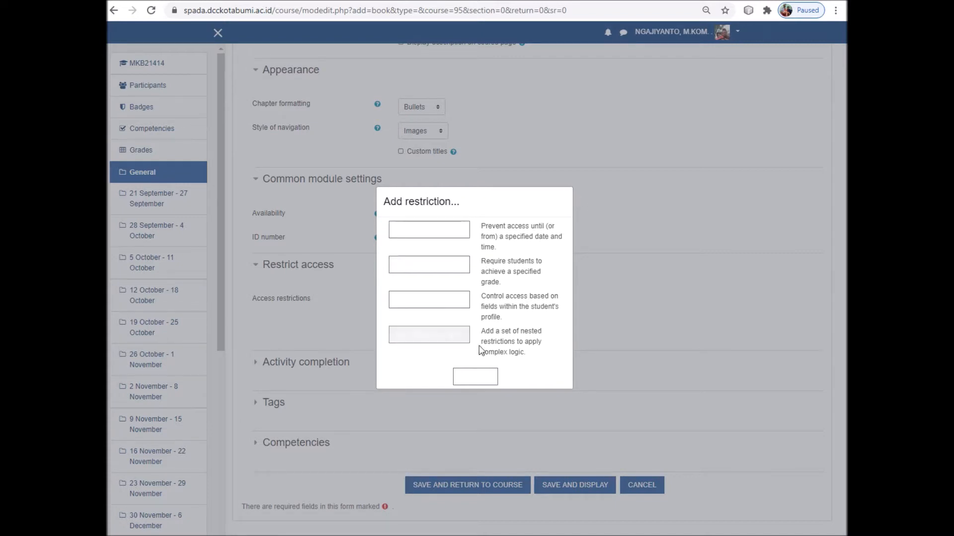
pyautogui.click(466, 378)
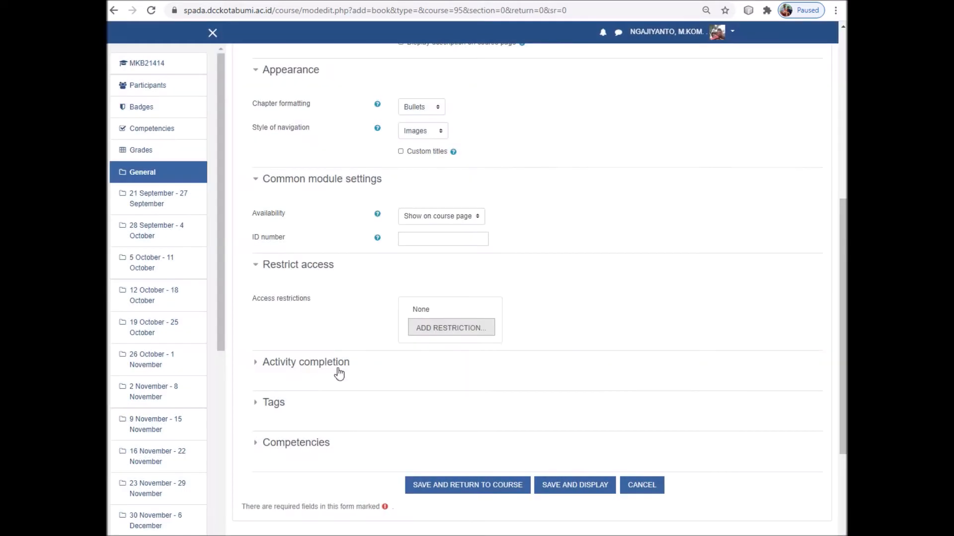
pyautogui.click(255, 367)
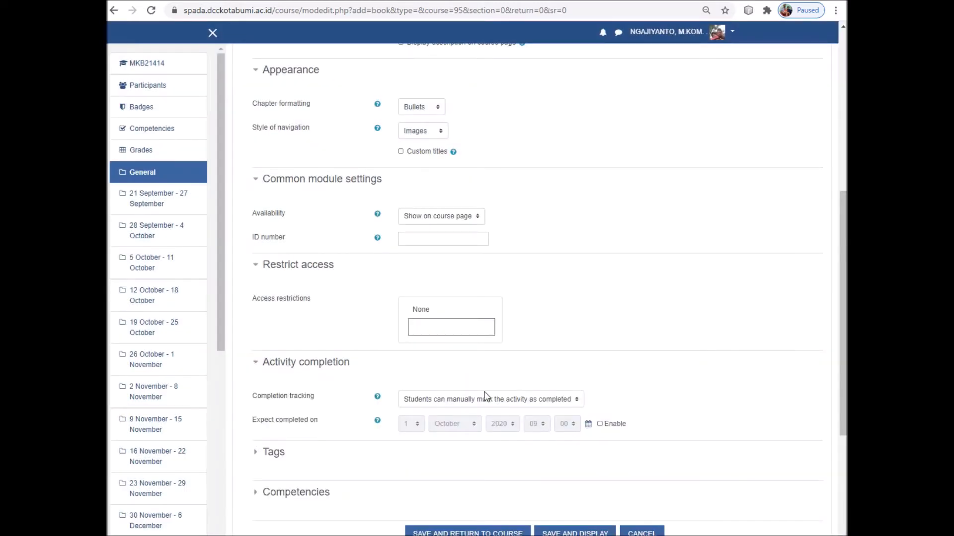
# Set Completion tracking to 'Do not indicate activity completion' after trying the conditions option
pyautogui.scroll(-1, 484, 394)
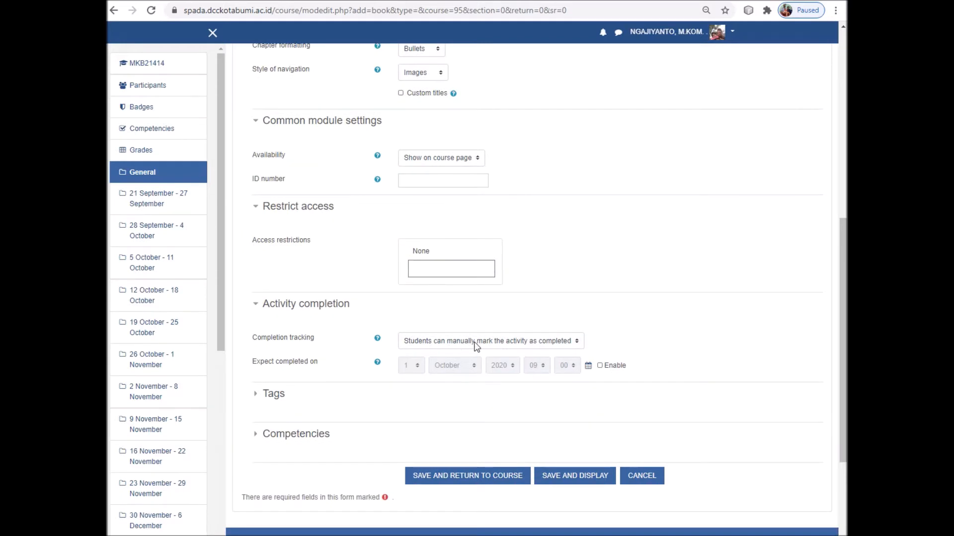
pyautogui.click(549, 343)
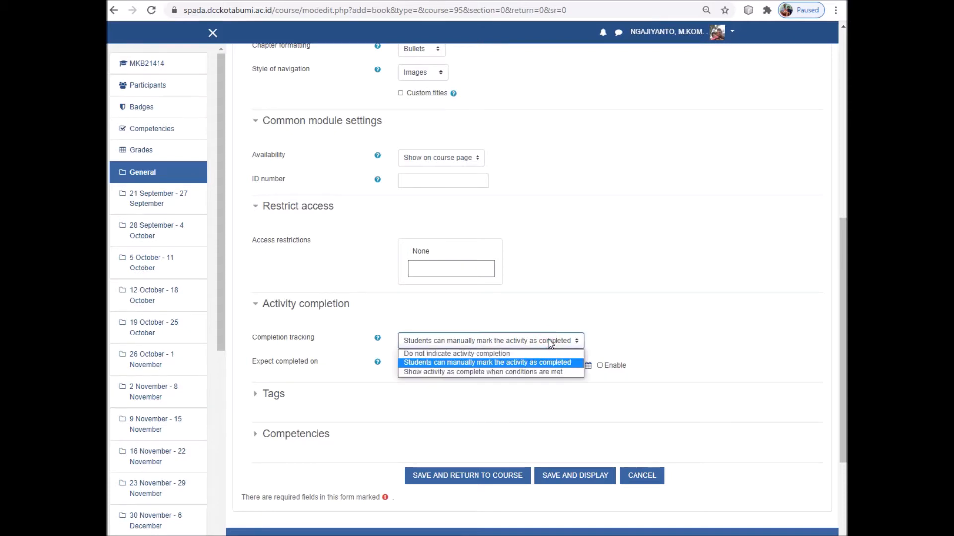
pyautogui.click(517, 371)
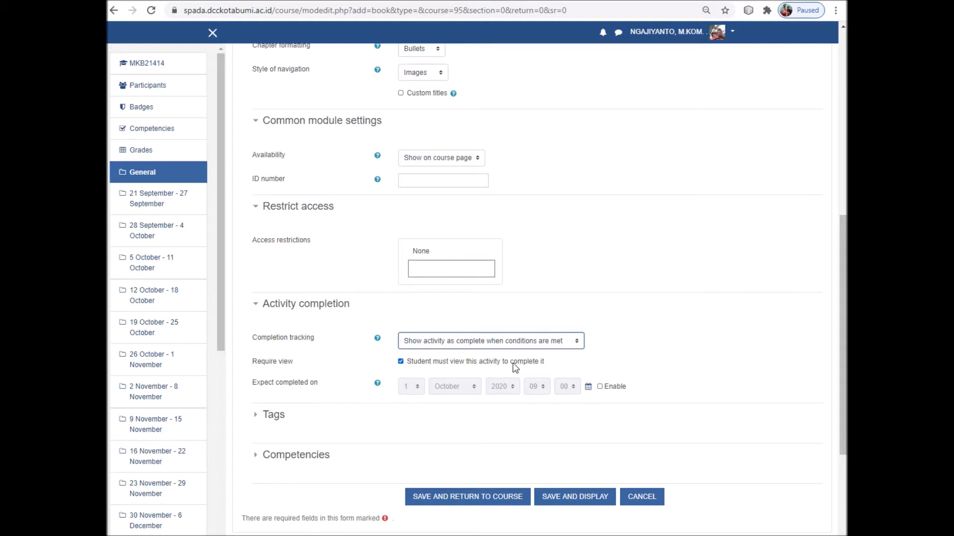
pyautogui.click(450, 342)
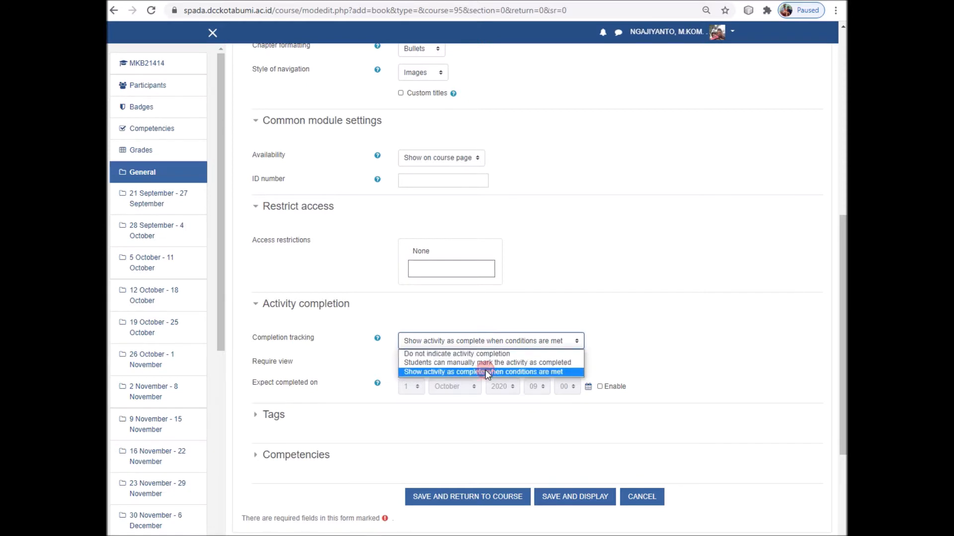
pyautogui.click(488, 372)
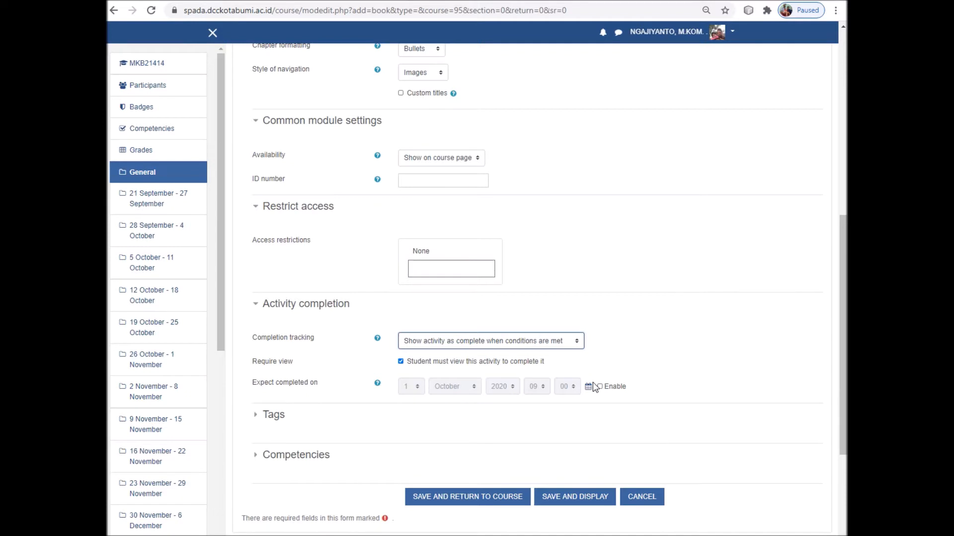
pyautogui.click(535, 343)
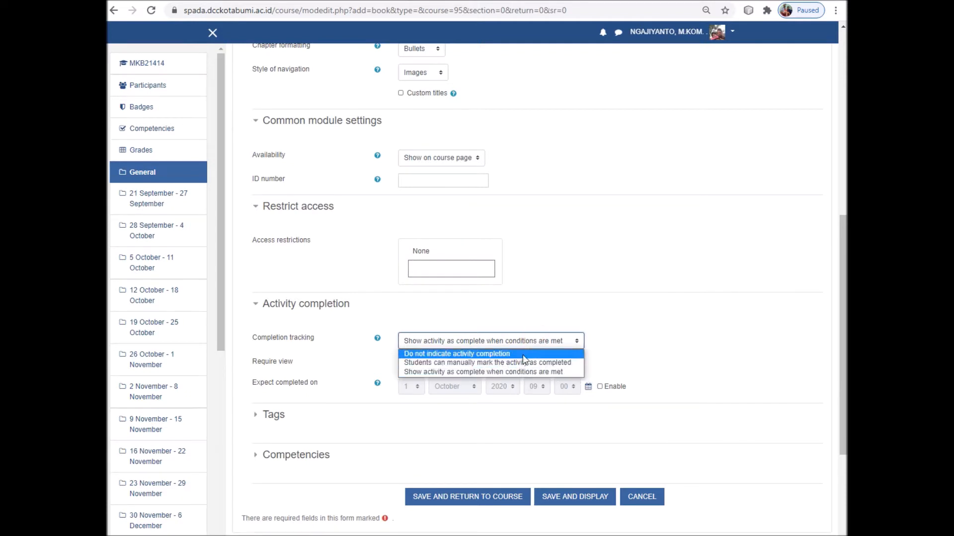
pyautogui.click(522, 354)
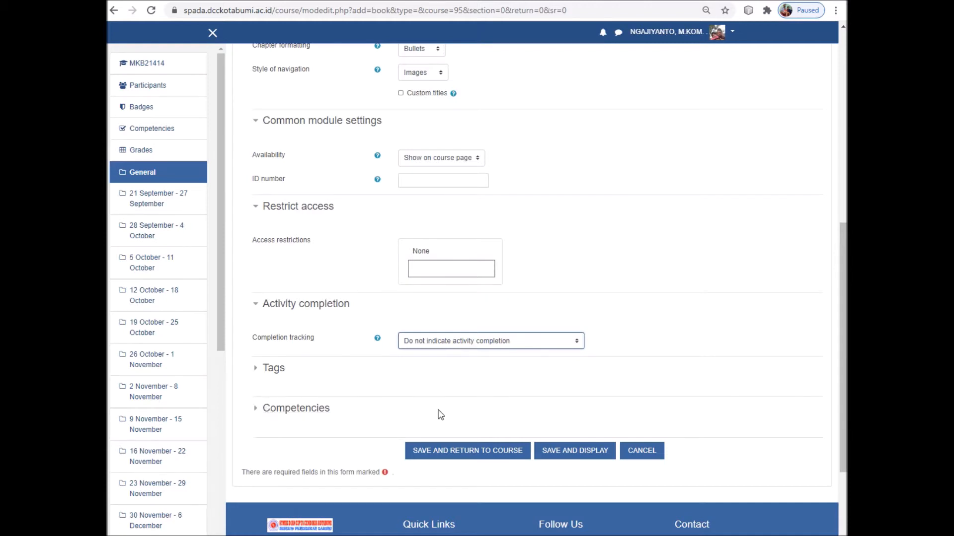
# Expand the Tags and Competencies sections and review the remaining book settings
pyautogui.click(258, 368)
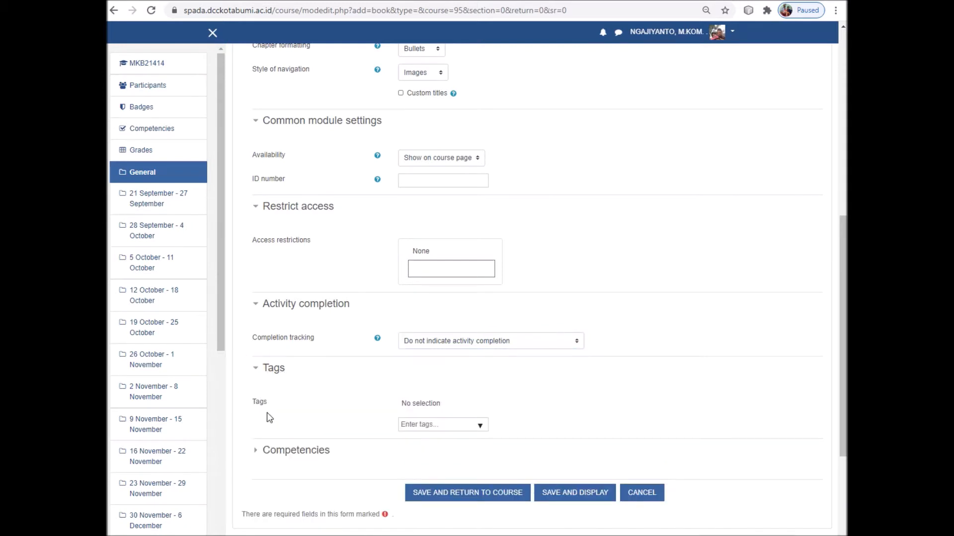
pyautogui.scroll(-2, 270, 419)
pyautogui.click(261, 334)
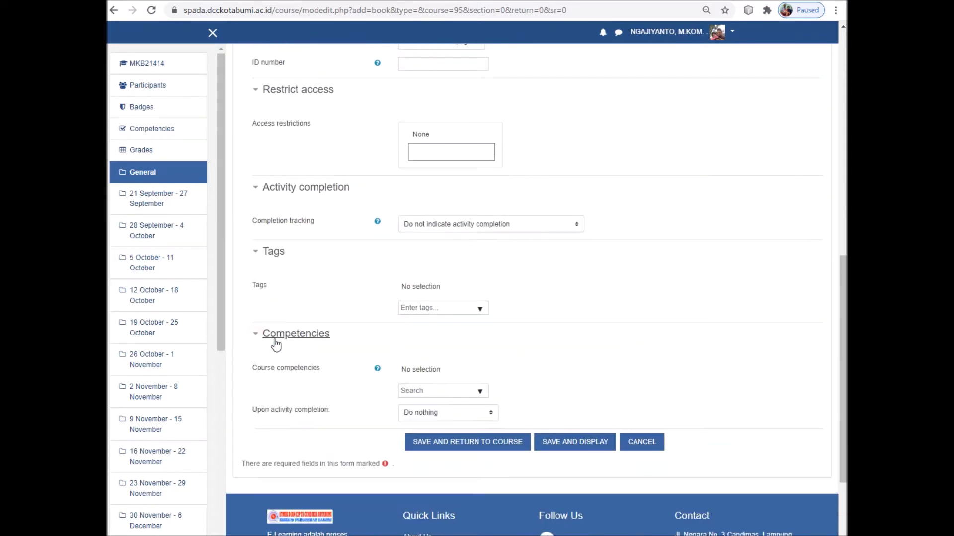
pyautogui.scroll(6, 559, 358)
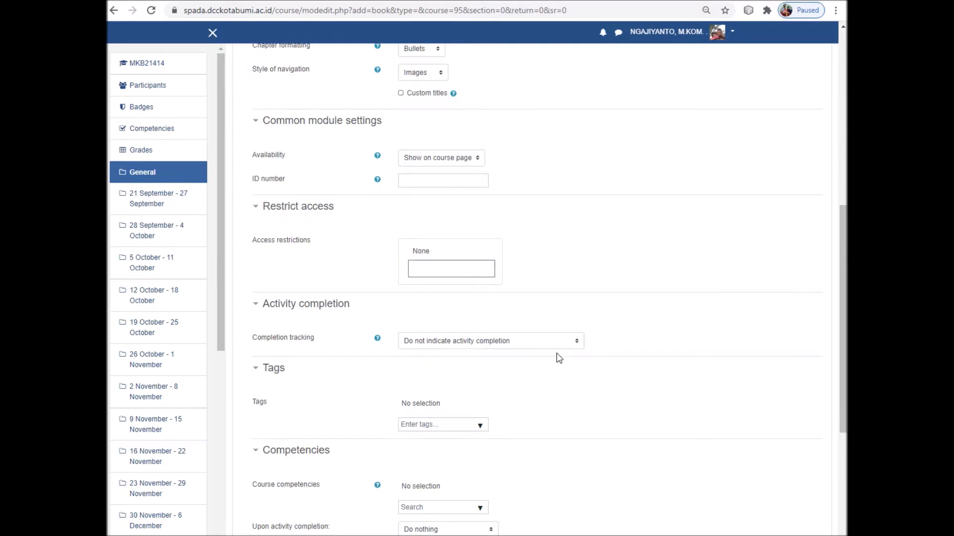
pyautogui.scroll(-7, 558, 358)
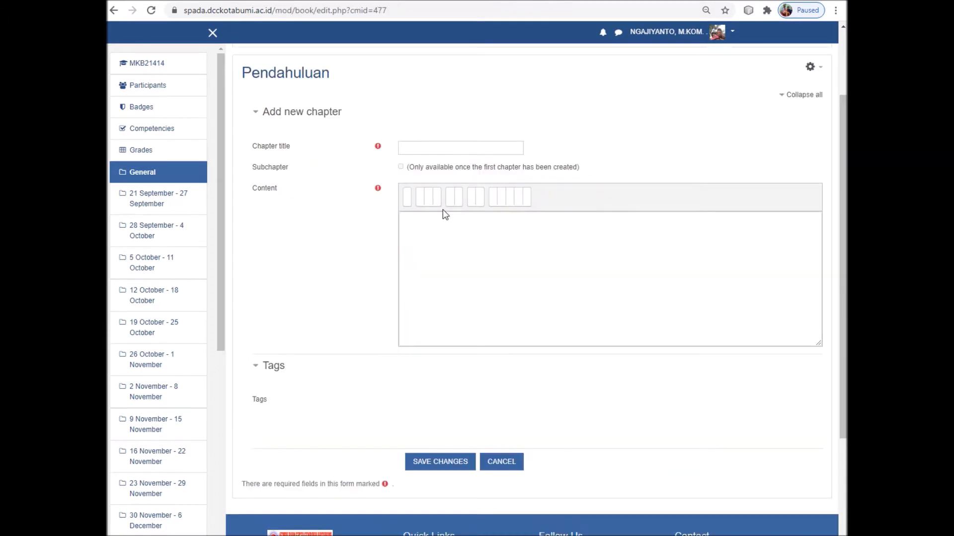
# Title the chapter 'Profile Dosen' and enter the lecturer's full name line in Content
pyautogui.click(420, 147)
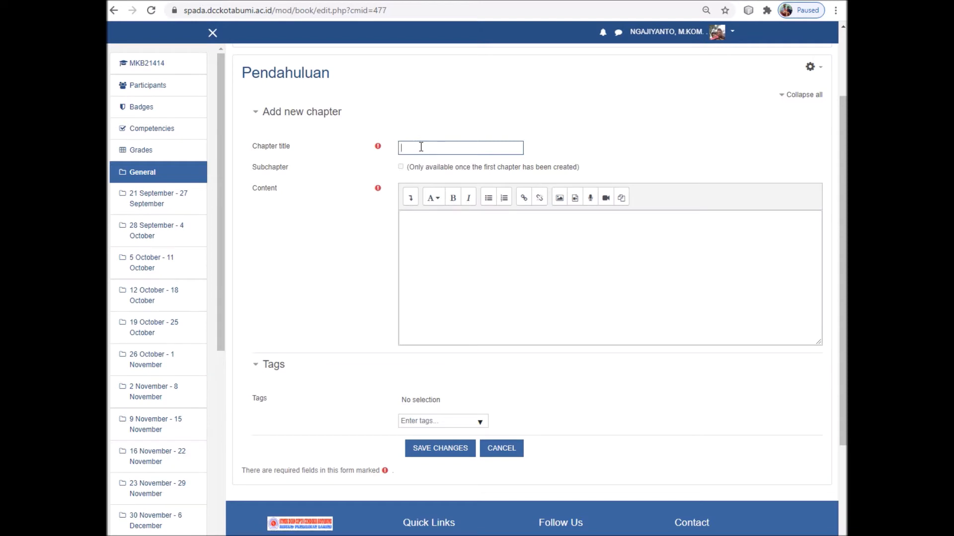
pyautogui.write('Profile Dosen')
pyautogui.click(423, 224)
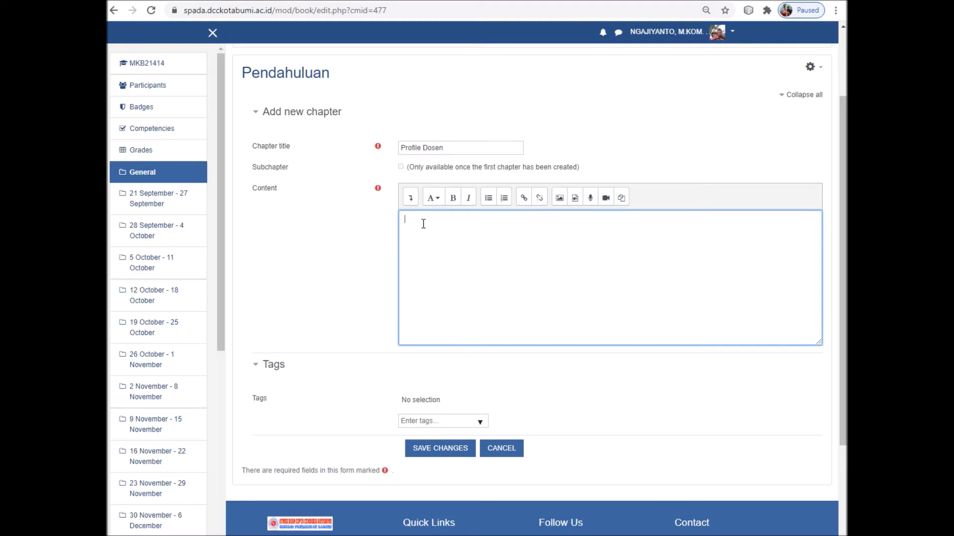
pyautogui.press('Left')
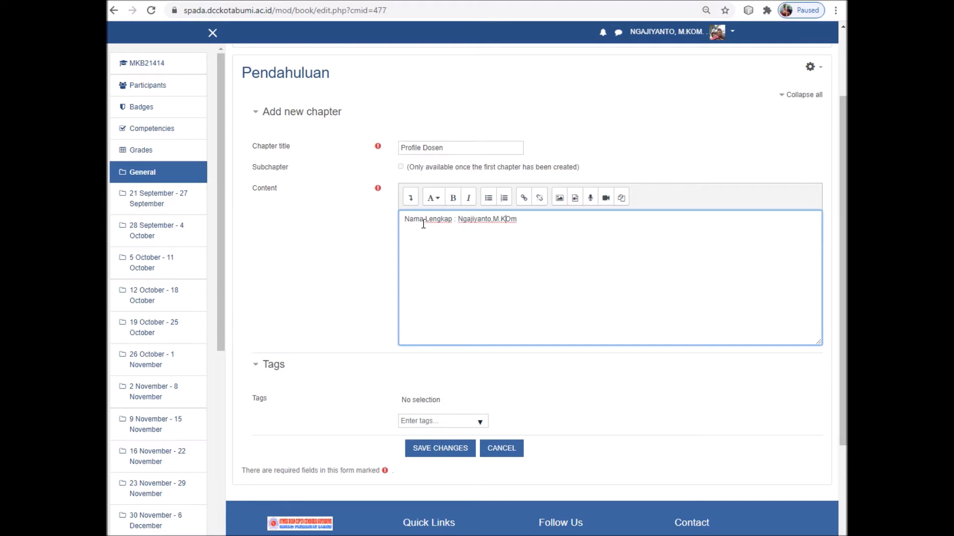
pyautogui.press('BackSpace')
pyautogui.press('End')
# Add the lecturer's address and phone number lines, then save the chapter
pyautogui.press('Return')
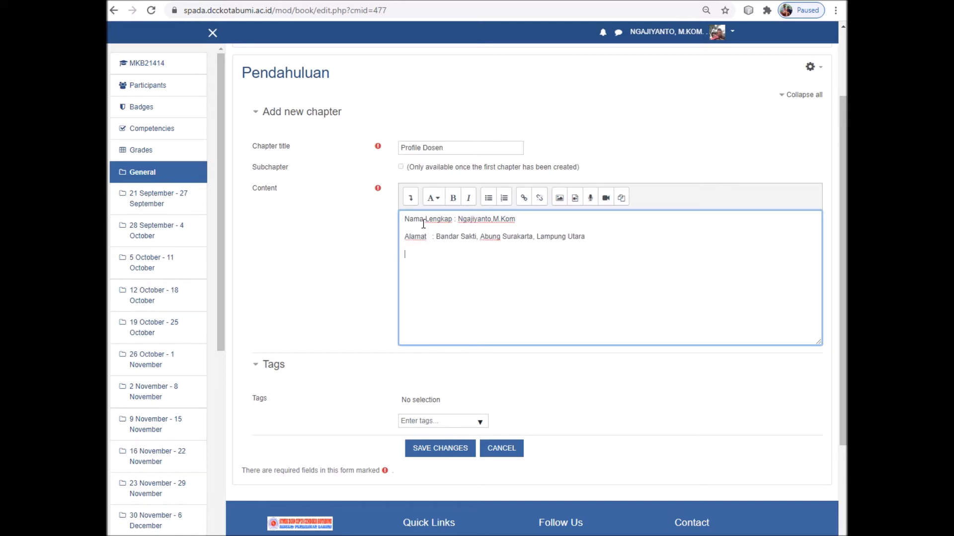
pyautogui.scroll(-1, 436, 376)
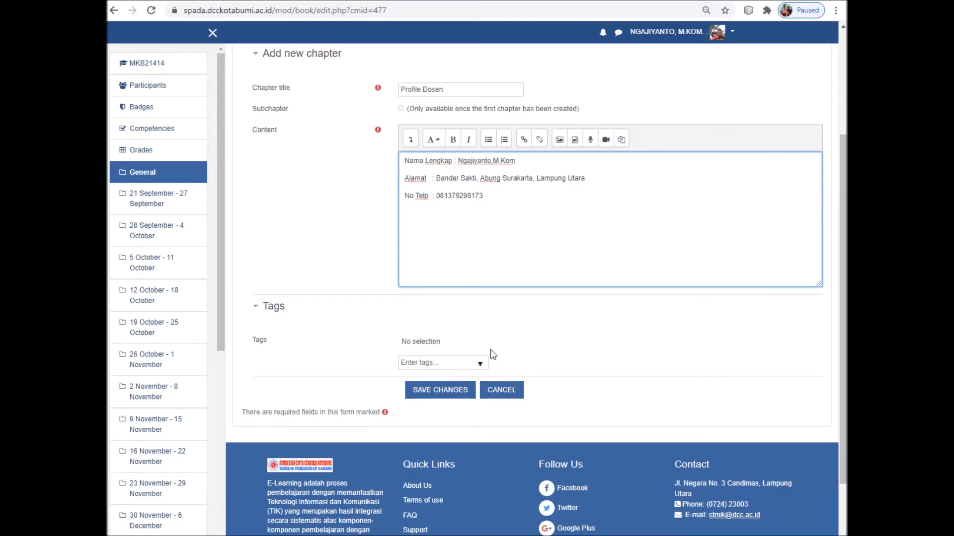
pyautogui.click(449, 392)
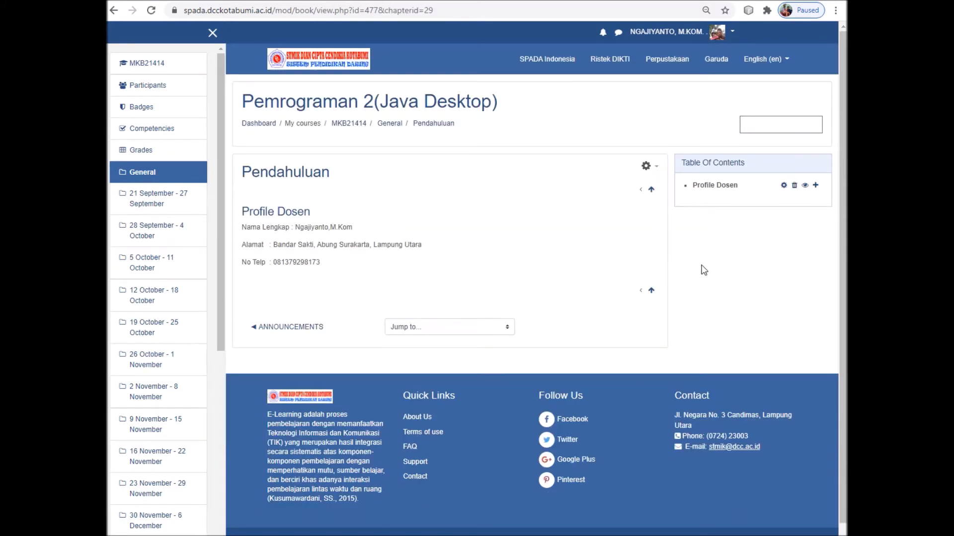
# Add a new chapter after Profile Dosen and title it 'Diskripsi Matakuliah'
pyautogui.click(816, 187)
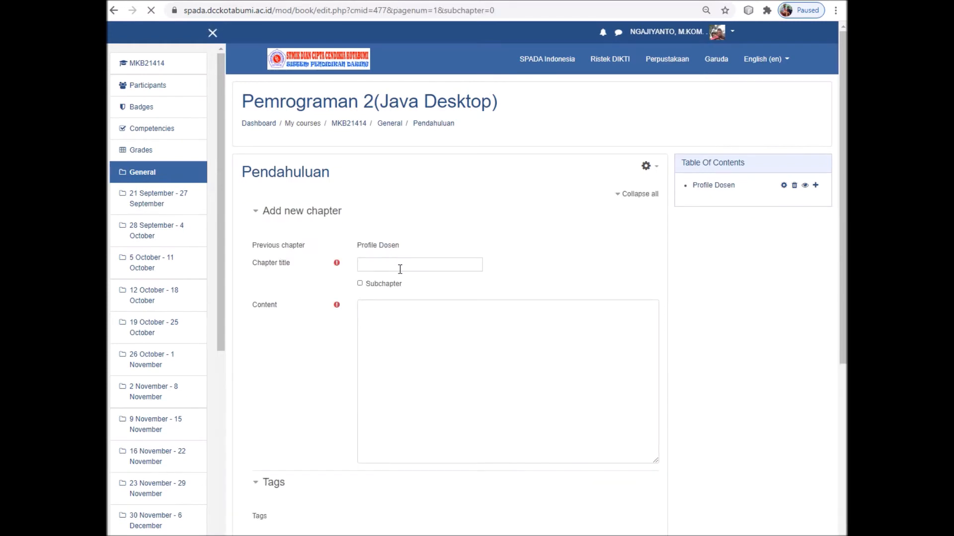
pyautogui.click(442, 263)
pyautogui.scroll(-1, 453, 337)
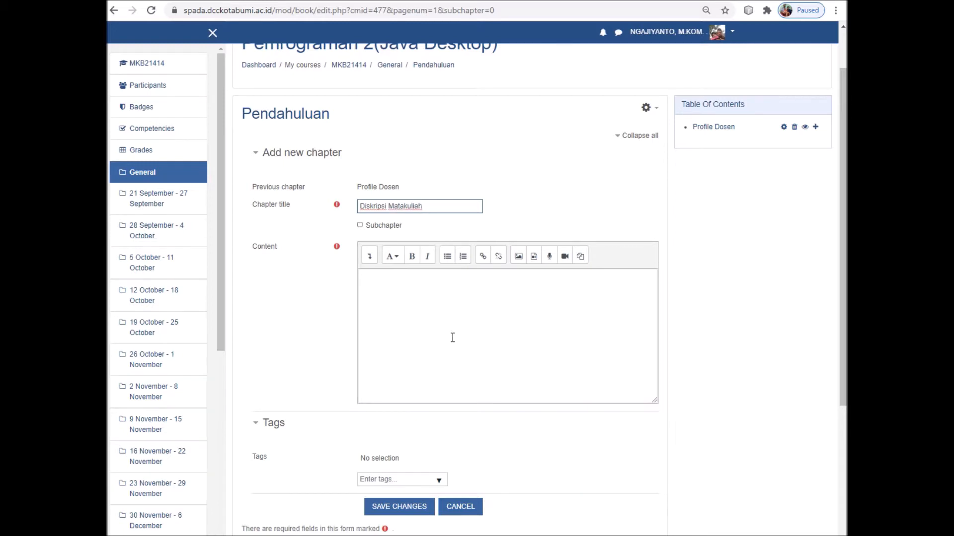
pyautogui.scroll(-2, 453, 338)
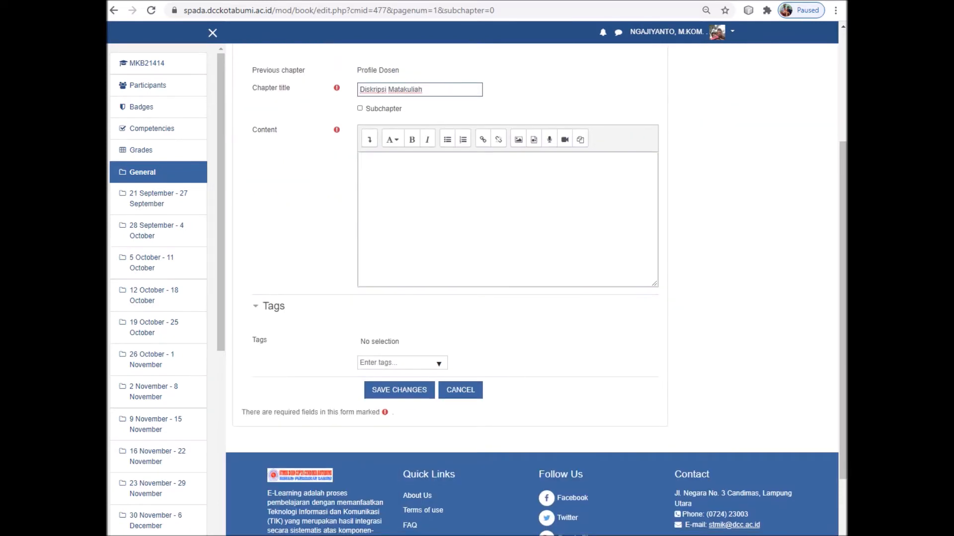
# Copy the Deskripsi Singkat paragraph from the Word semester plan, then return to Chrome
pyautogui.click(603, 535)
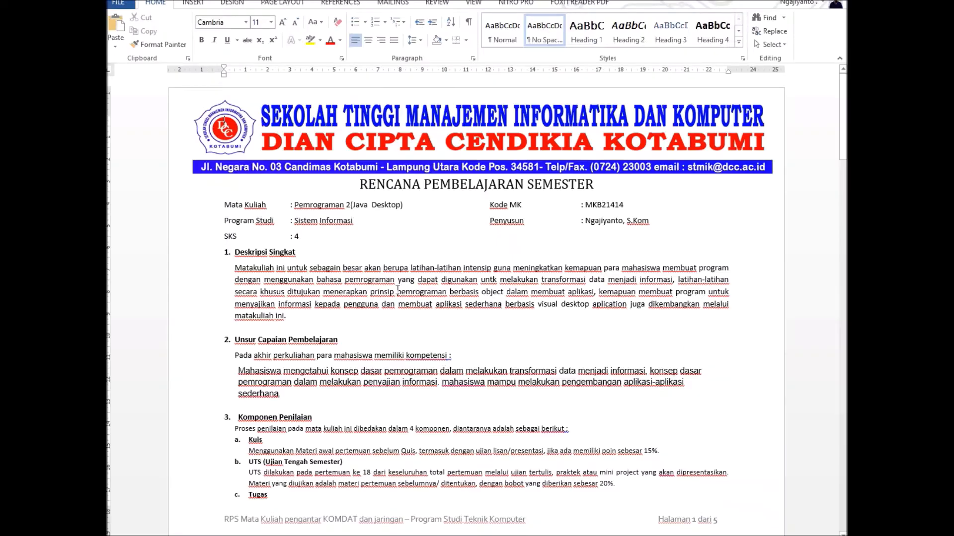
pyautogui.moveTo(235, 268); pyautogui.dragTo(289, 316)
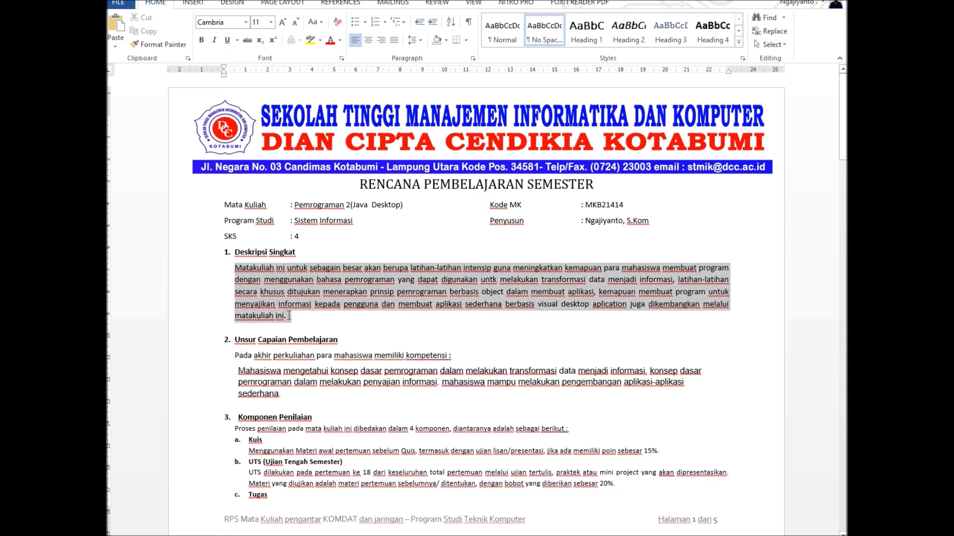
pyautogui.rightClick(304, 293)
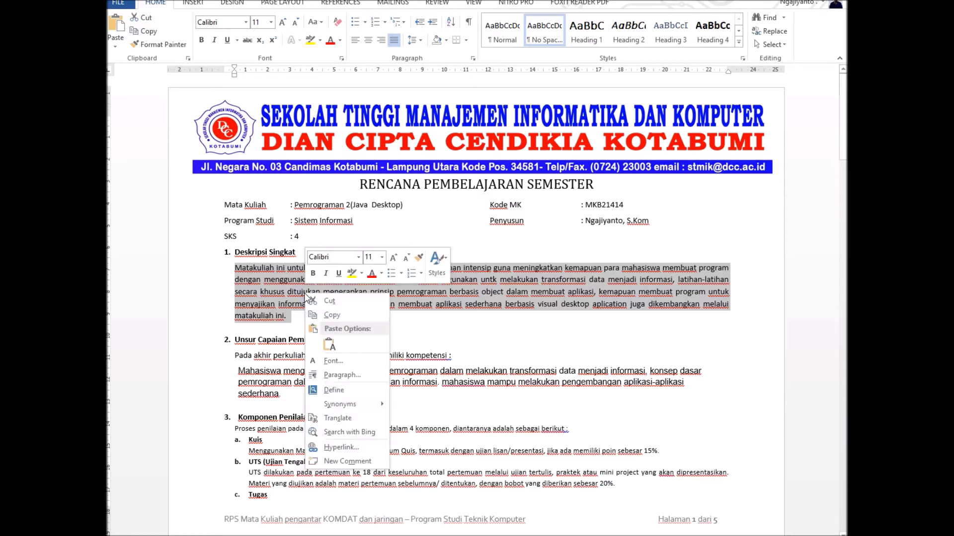
pyautogui.click(344, 314)
pyautogui.hotkey('alt', 'Tab')
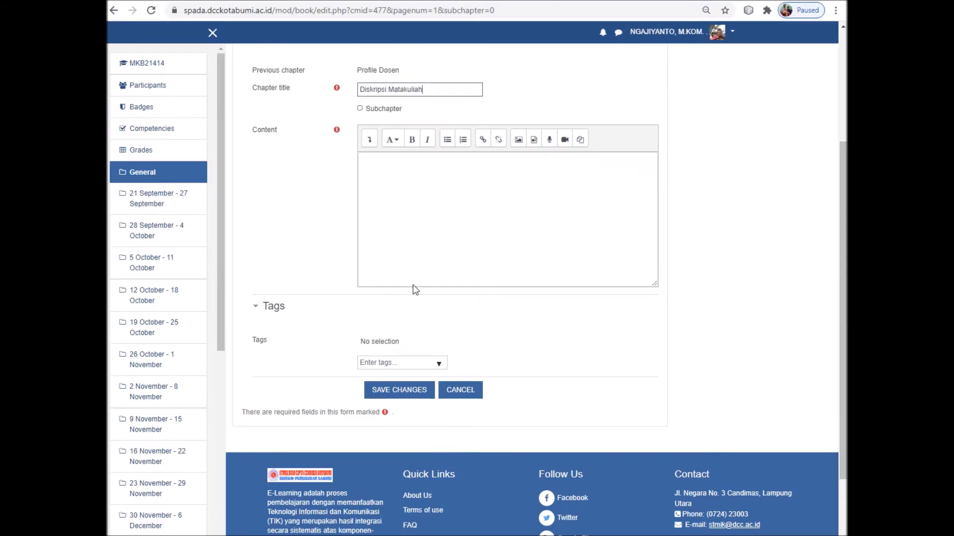
# Paste the course description into the Diskripsi Matakuliah content and save the chapter
pyautogui.click(406, 177)
pyautogui.rightClick(401, 178)
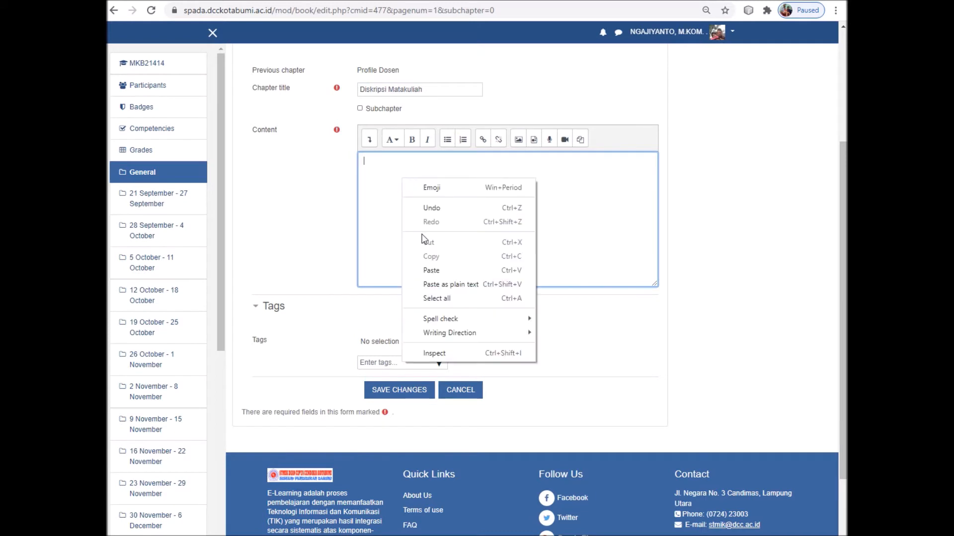
pyautogui.click(453, 271)
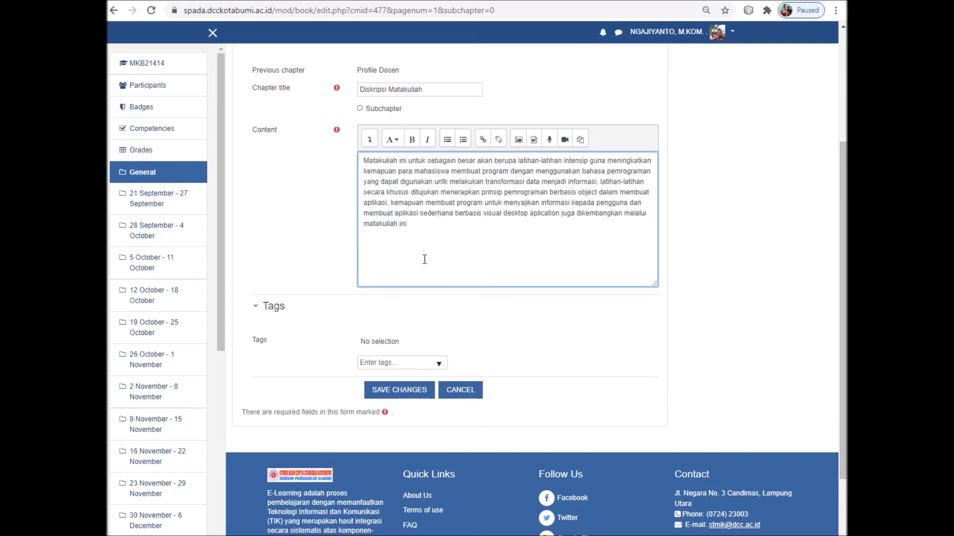
pyautogui.click(406, 395)
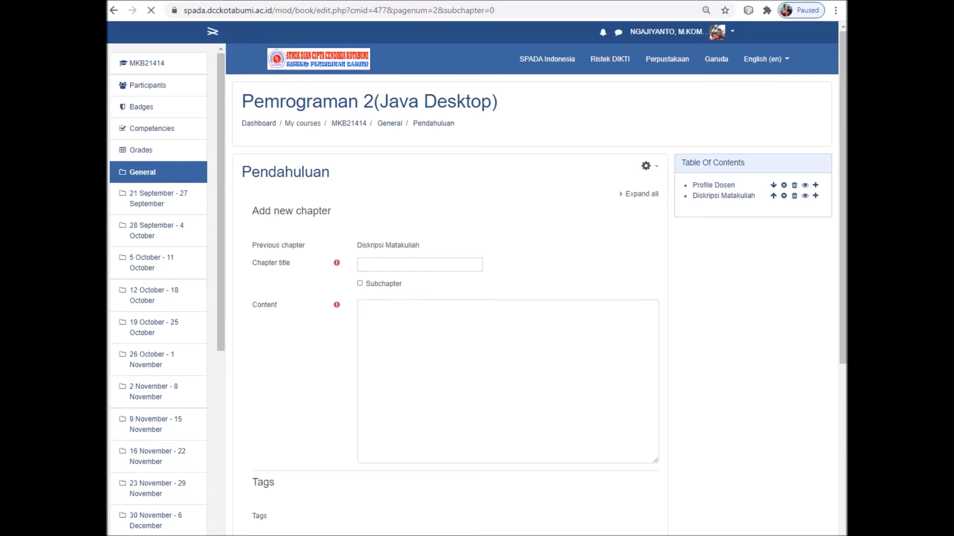
# Copy section 2, Unsur Capaian Pembelajaran, through 'sederhana.' from the Word semester plan
pyautogui.click(580, 527)
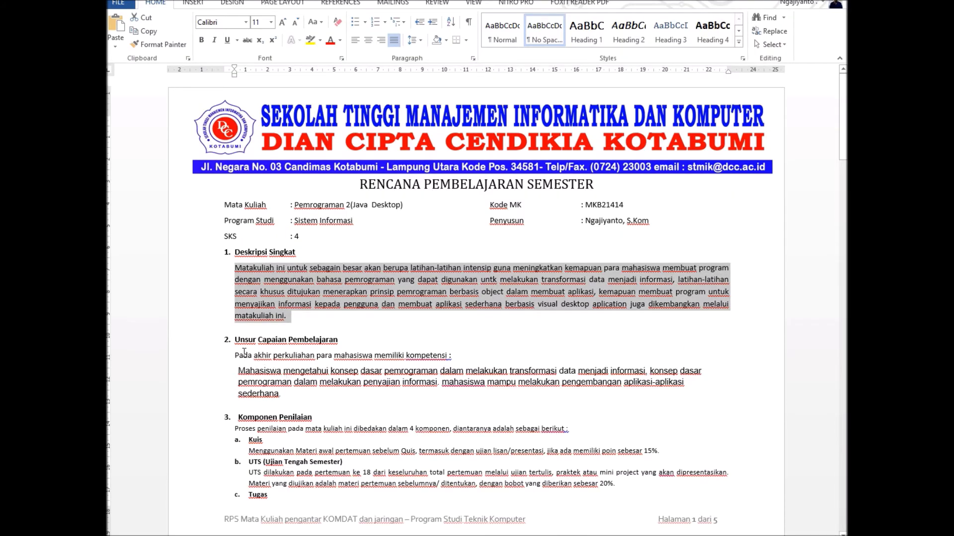
pyautogui.moveTo(236, 340); pyautogui.dragTo(285, 395)
pyautogui.rightClick(267, 372)
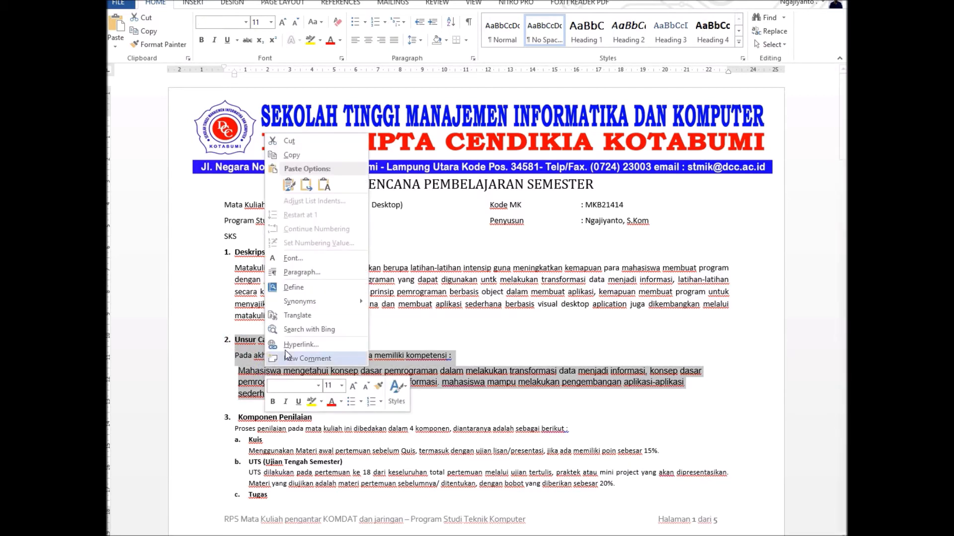
pyautogui.click(293, 155)
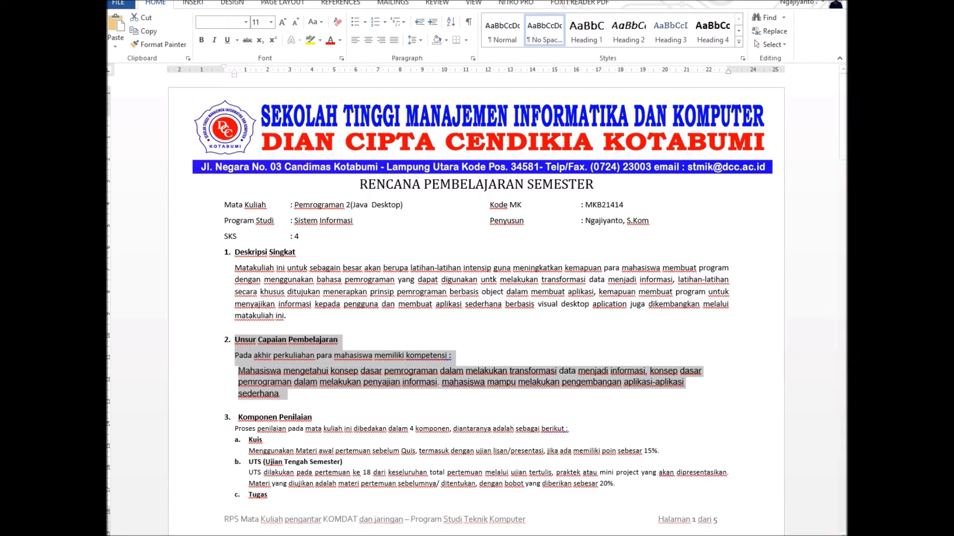
pyautogui.hotkey('alt', 'Tab')
pyautogui.click(411, 368)
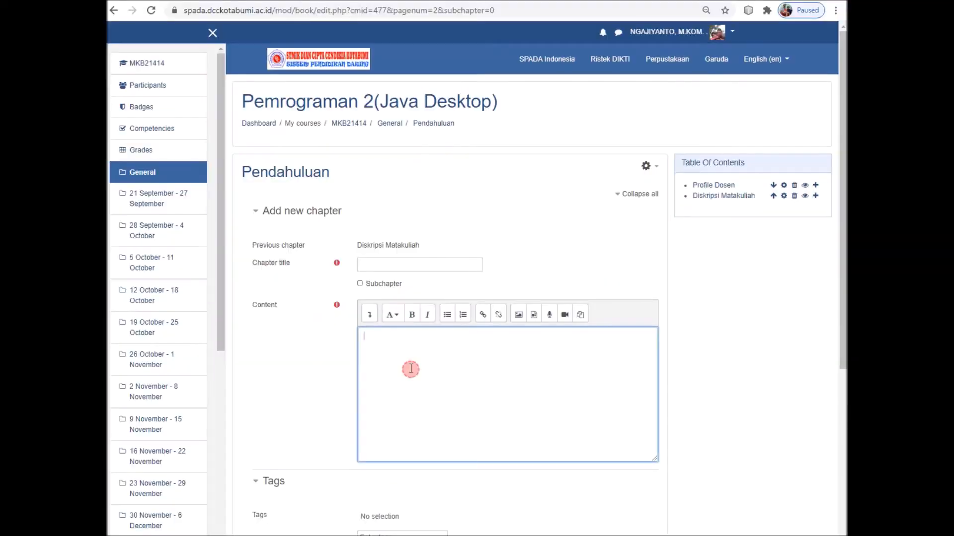
# Paste the learning outcomes, move the heading into the title as 'Unsur Capaian Pembelajaran', and save
pyautogui.rightClick(409, 366)
pyautogui.click(439, 456)
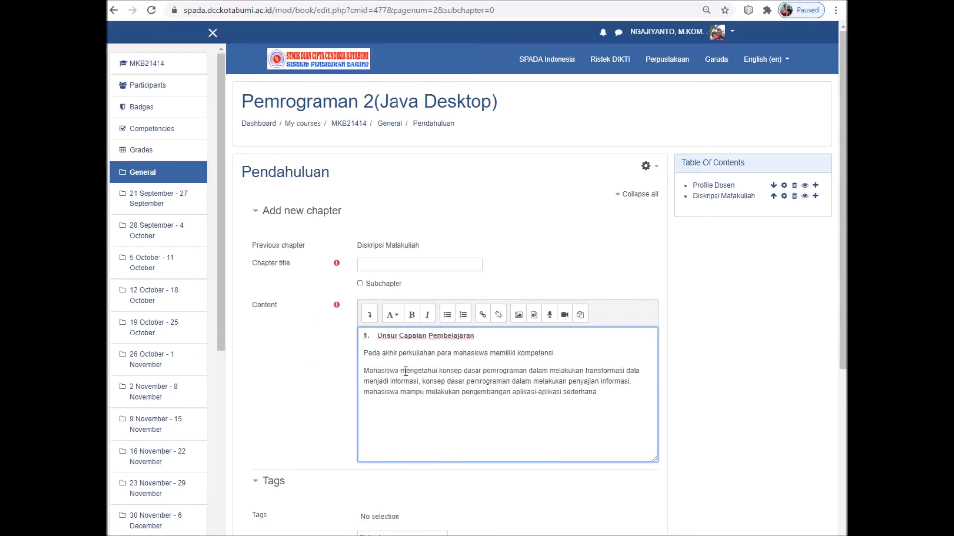
pyautogui.moveTo(485, 337); pyautogui.dragTo(381, 339)
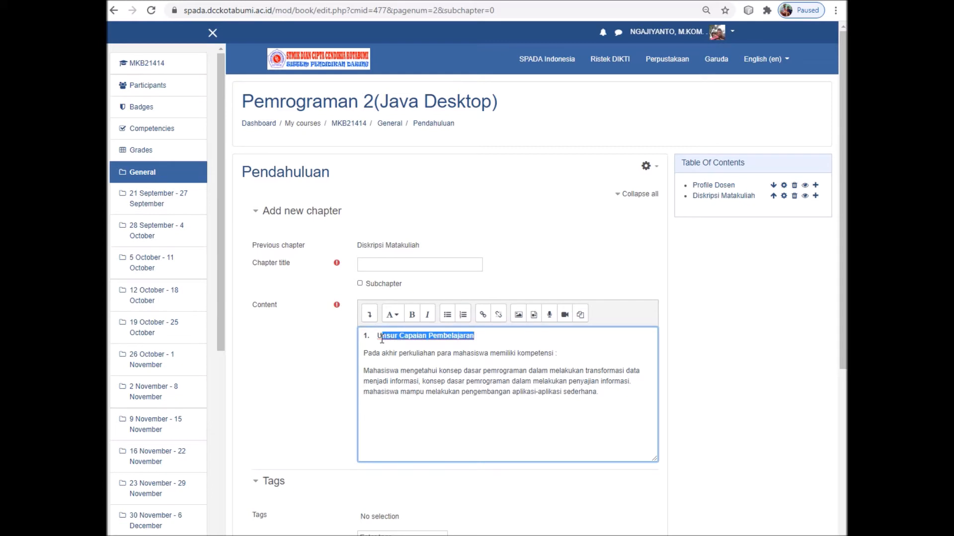
pyautogui.hotkey('ctrl', 'x')
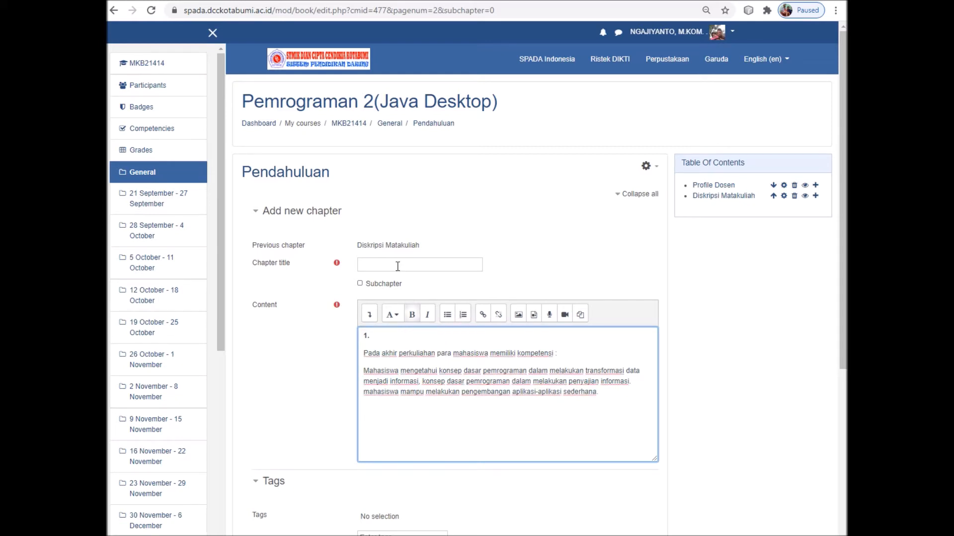
pyautogui.click(398, 265)
pyautogui.hotkey('ctrl', 'v')
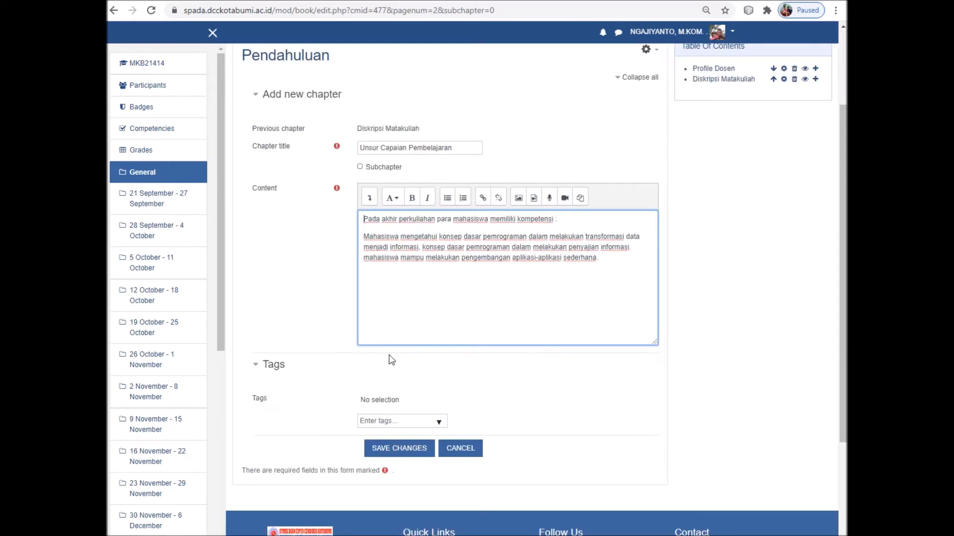
pyautogui.click(410, 449)
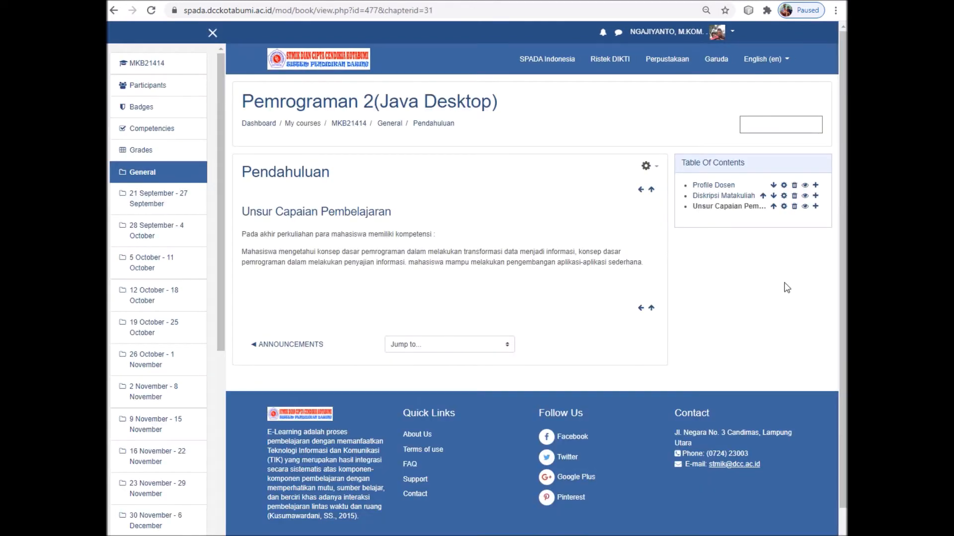
pyautogui.click(815, 206)
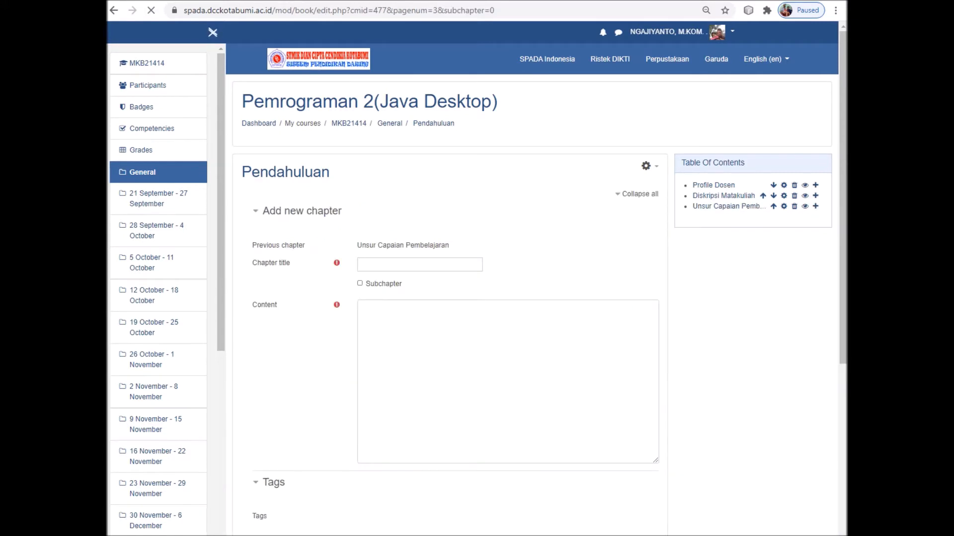
# Select the Komponen Penilaian heading in Word and start a new chapter after Kriteria Penilaian
pyautogui.click(603, 535)
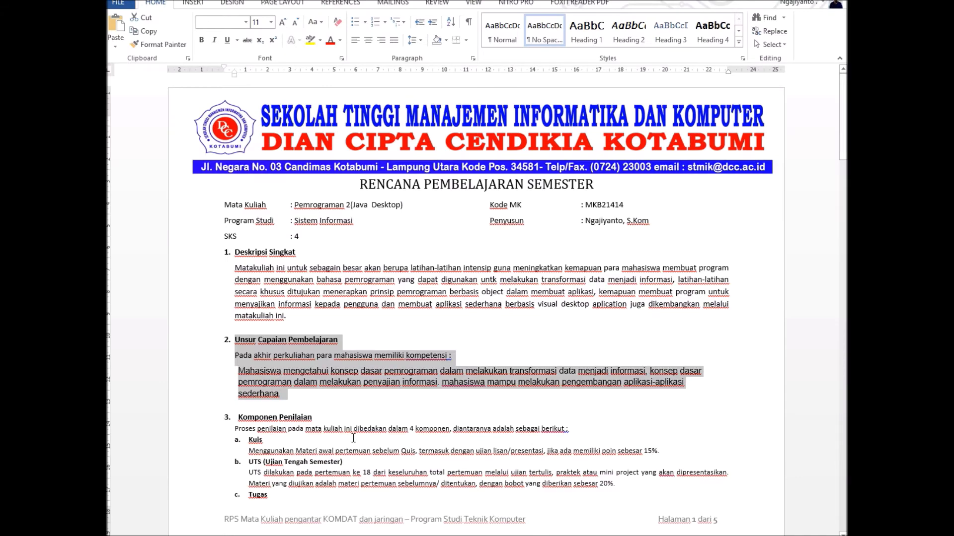
pyautogui.scroll(-3, 348, 433)
pyautogui.scroll(-3, 336, 431)
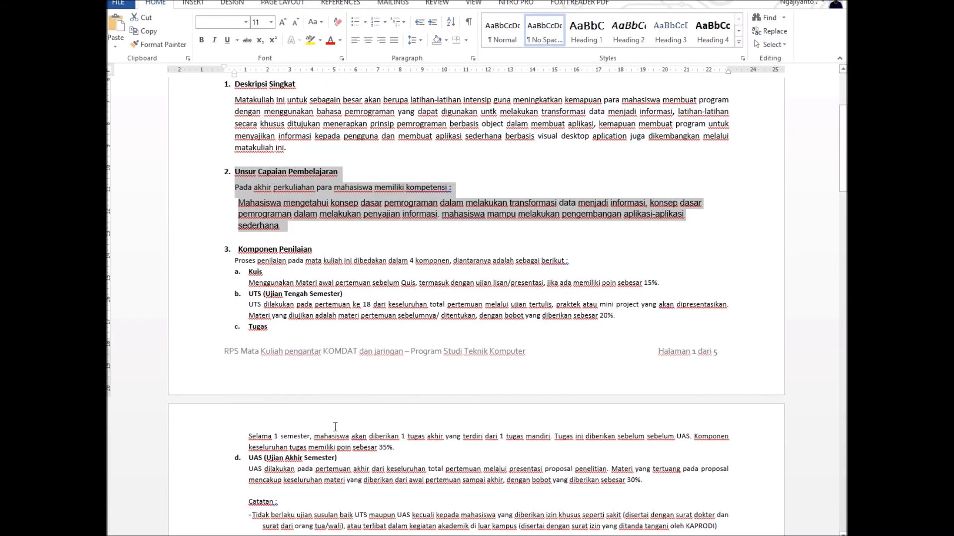
pyautogui.scroll(-3, 319, 405)
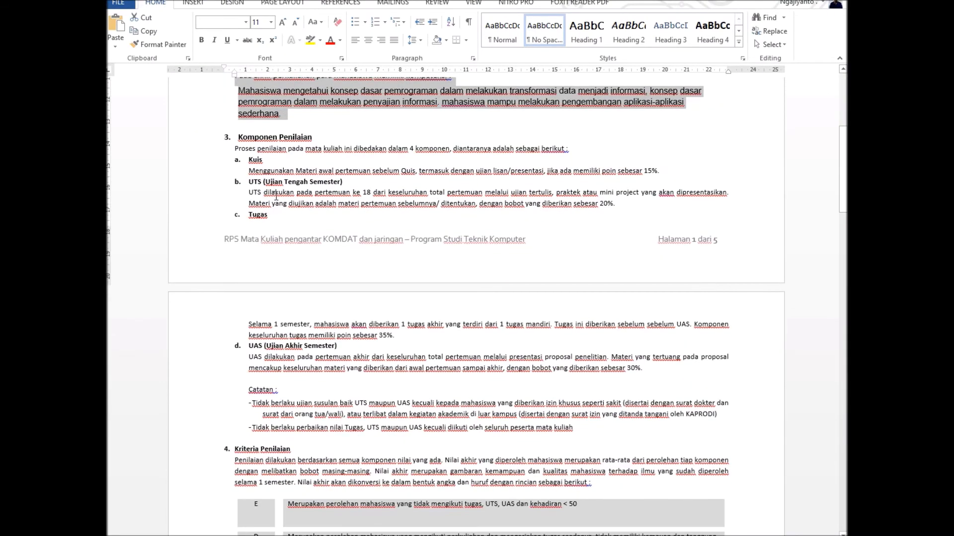
pyautogui.moveTo(237, 165); pyautogui.dragTo(310, 167)
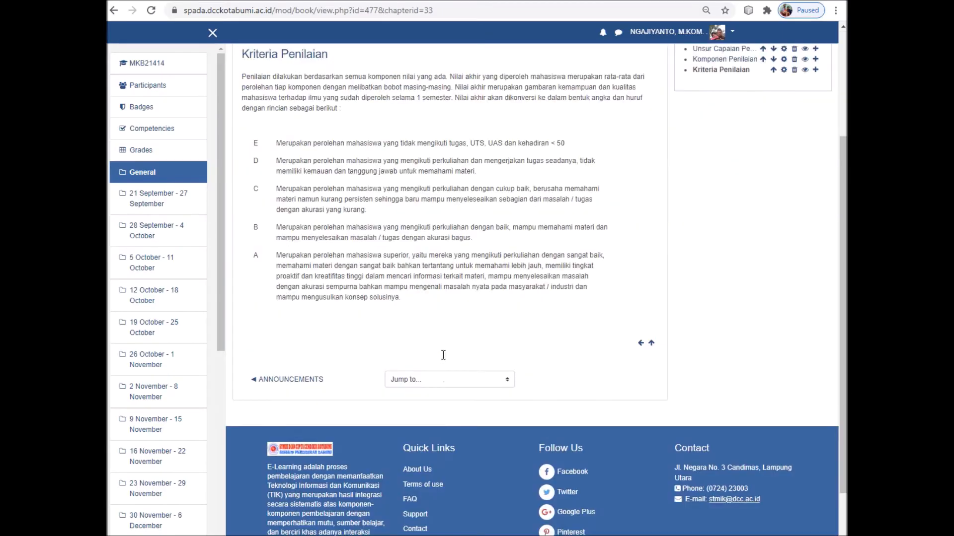
pyautogui.scroll(-1, 510, 346)
pyautogui.scroll(4, 571, 344)
pyautogui.click(816, 228)
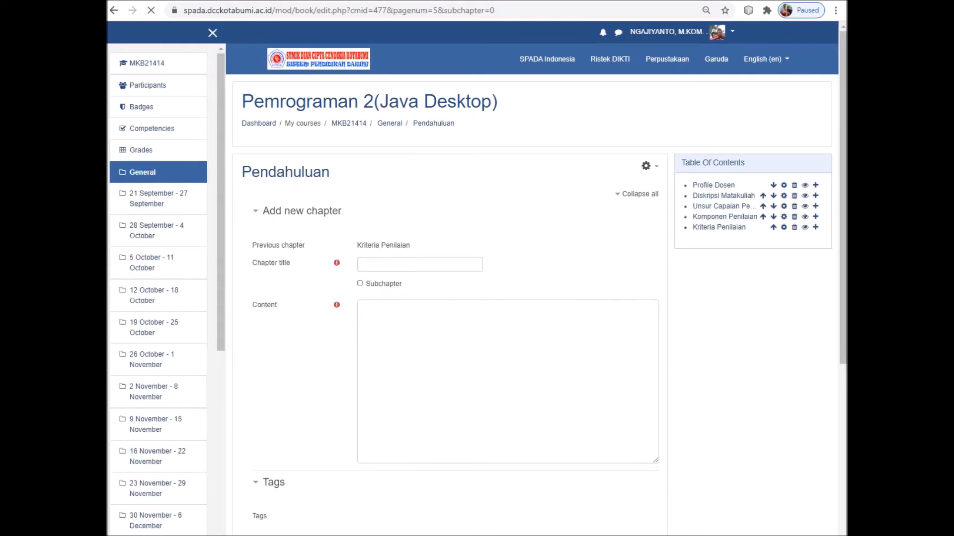
pyautogui.hotkey('alt', 'Tab')
pyautogui.scroll(-3, 511, 454)
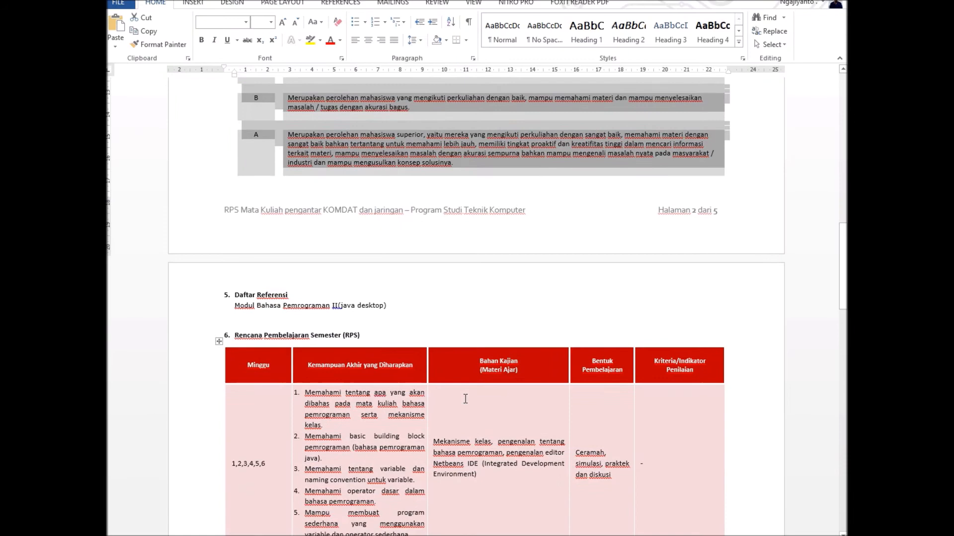
pyautogui.scroll(-4, 465, 399)
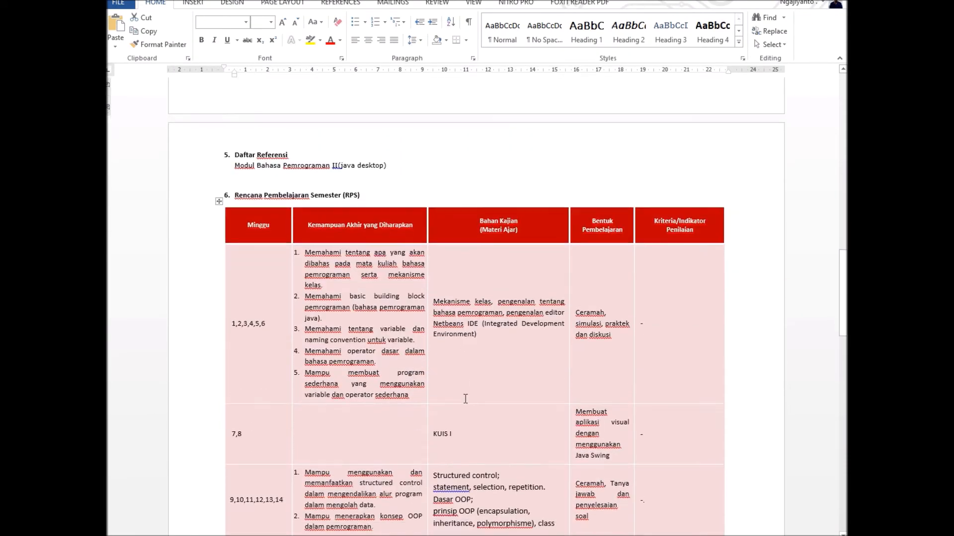
pyautogui.scroll(-13, 465, 398)
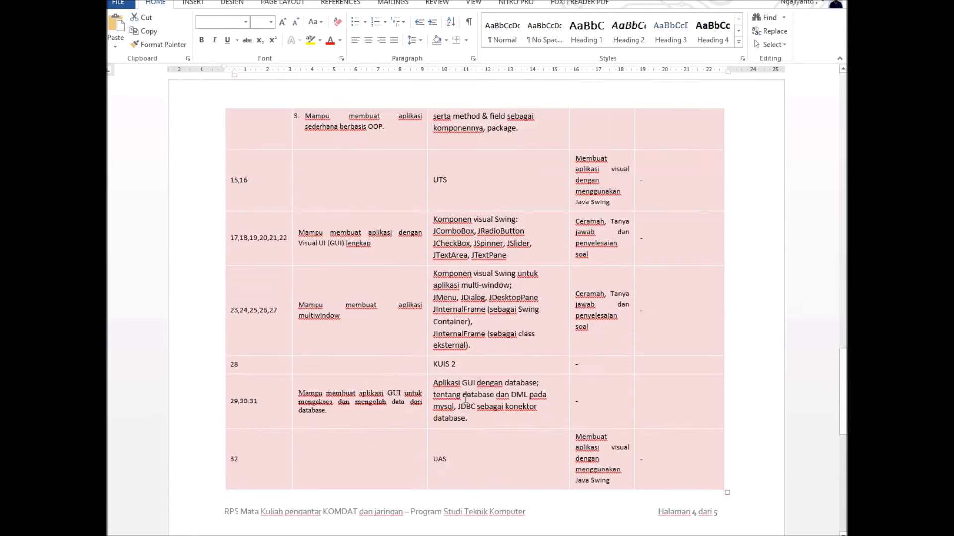
pyautogui.scroll(-6, 465, 399)
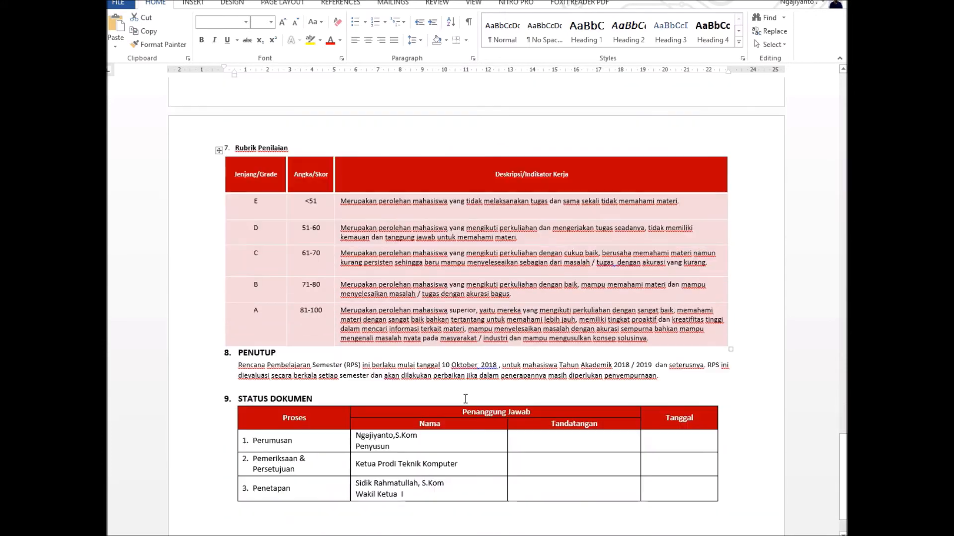
pyautogui.scroll(-1, 466, 399)
pyautogui.scroll(20, 465, 400)
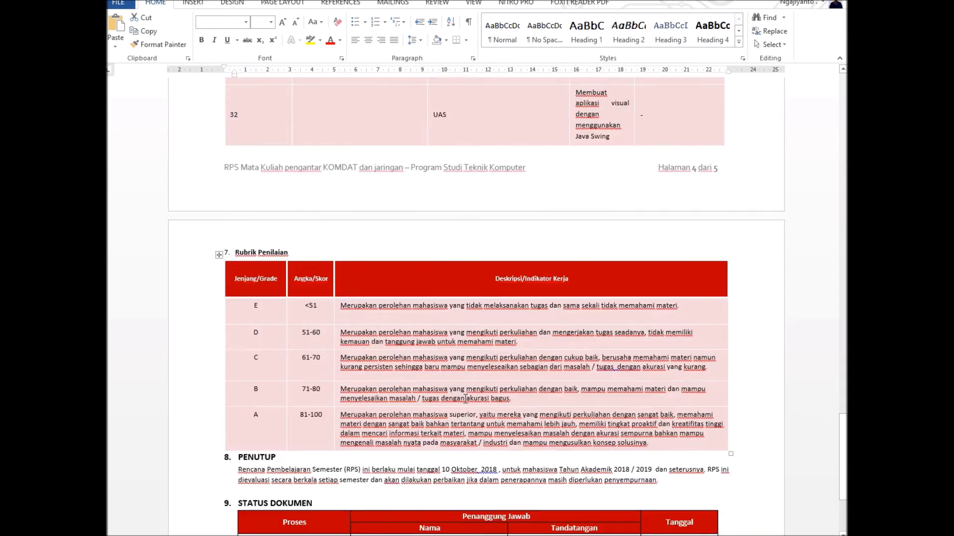
pyautogui.scroll(19, 466, 400)
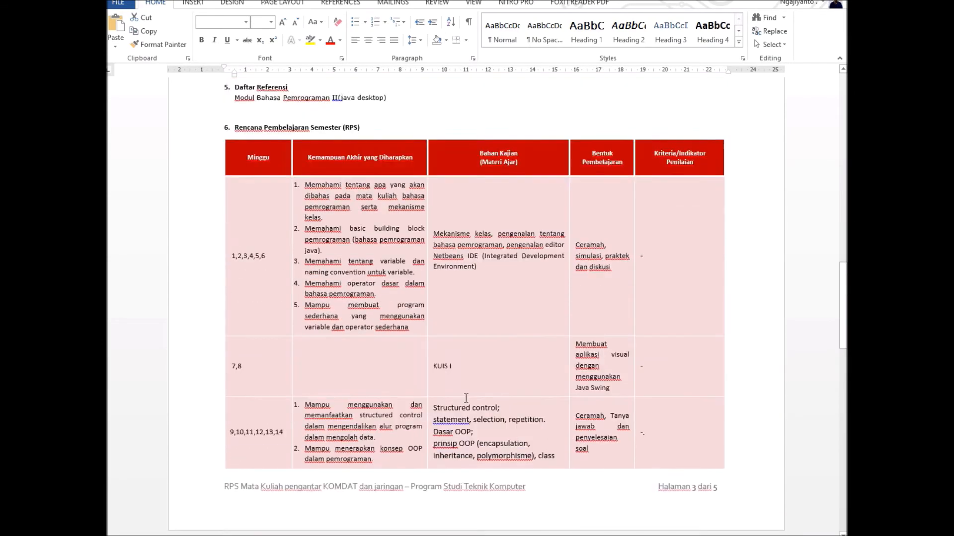
pyautogui.scroll(3, 465, 397)
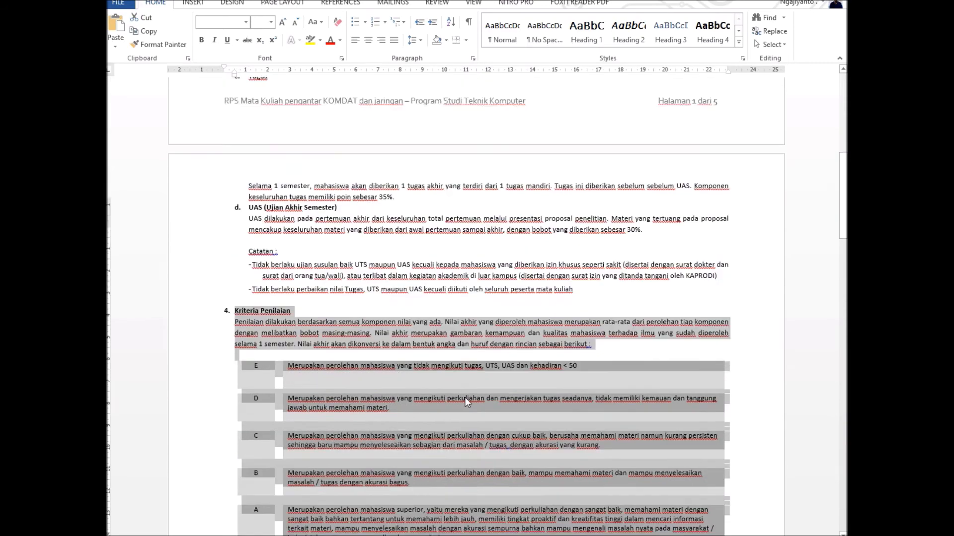
pyautogui.scroll(-4, 466, 400)
pyautogui.scroll(-3, 466, 397)
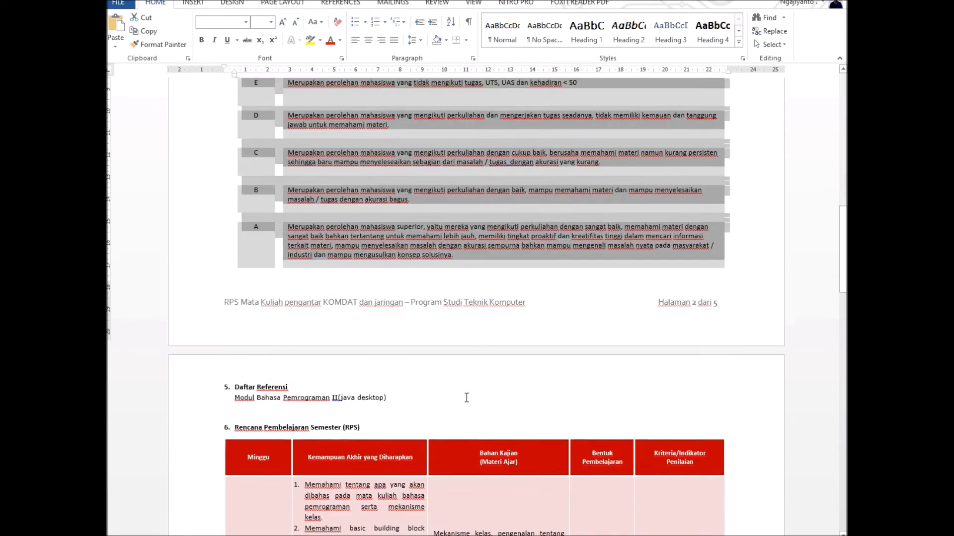
pyautogui.moveTo(236, 390); pyautogui.dragTo(387, 393)
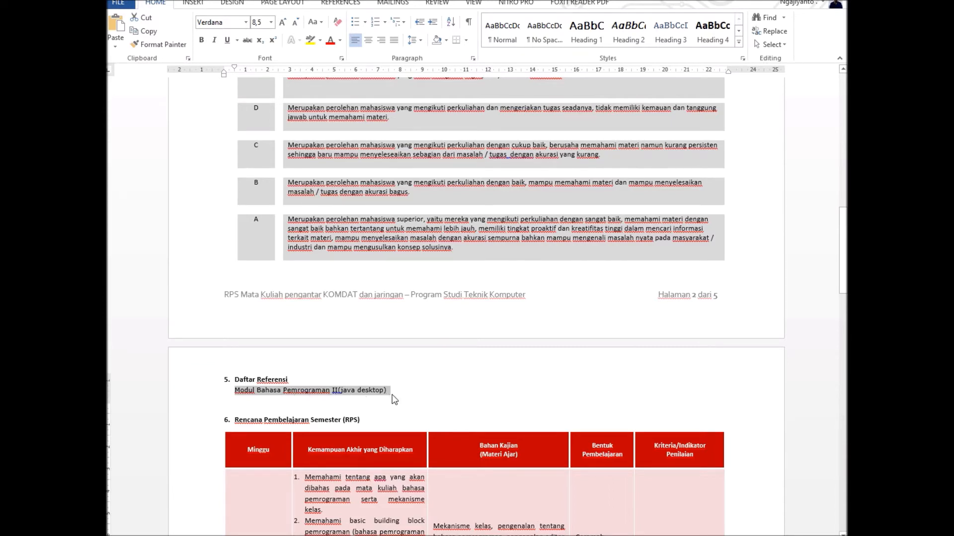
pyautogui.scroll(3, 470, 435)
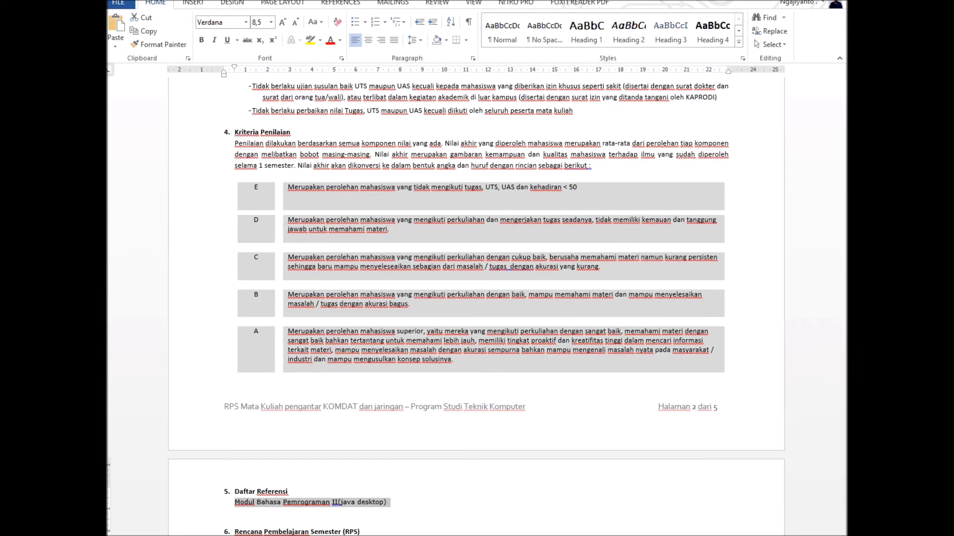
pyautogui.click(488, 535)
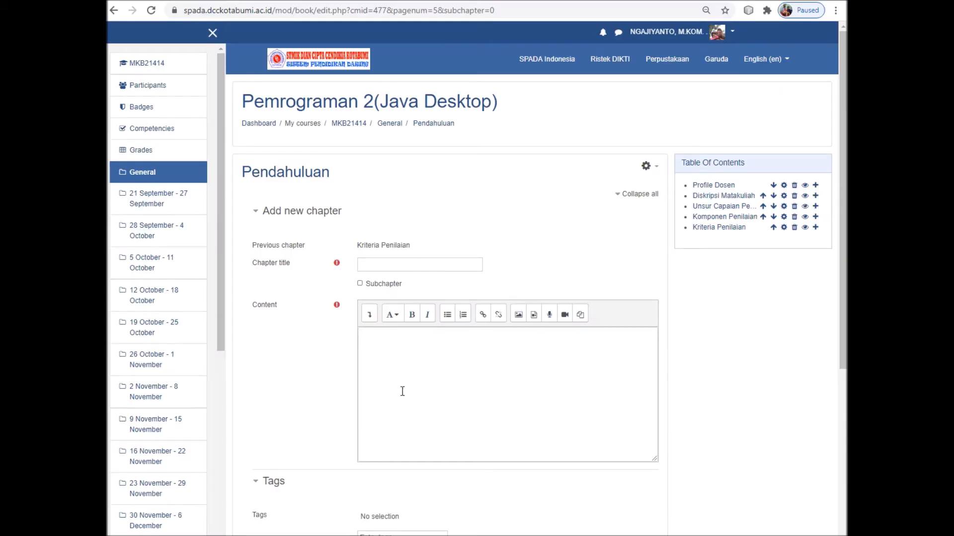
# Cancel the blank new-chapter form to return to the Profile Dosen page
pyautogui.scroll(-5, 444, 384)
pyautogui.scroll(5, 445, 379)
pyautogui.scroll(-5, 494, 370)
pyautogui.scroll(3, 492, 380)
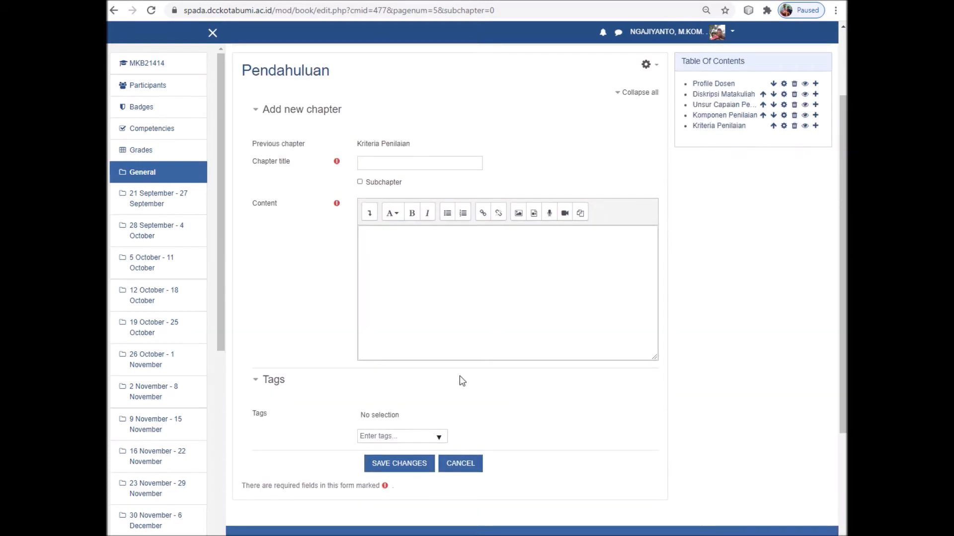
pyautogui.click(460, 464)
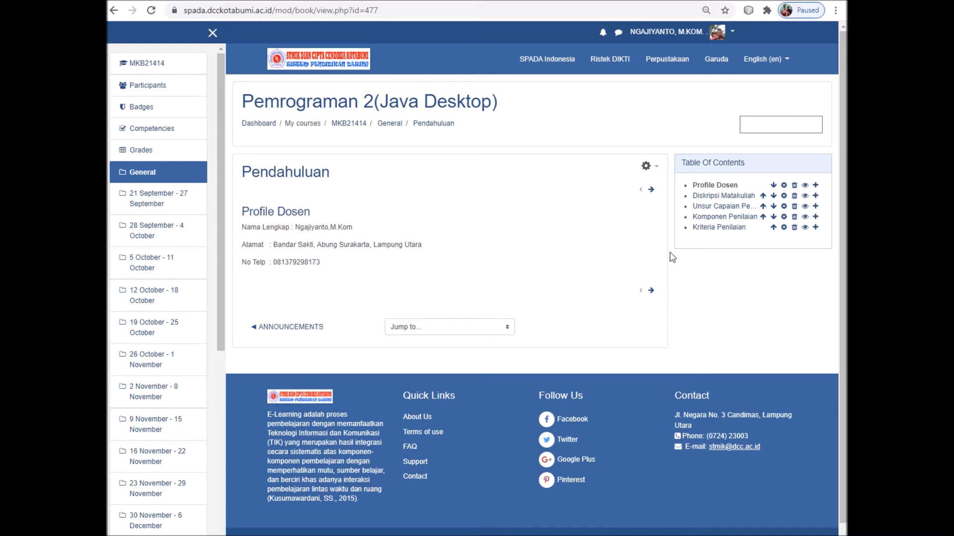
pyautogui.click(712, 197)
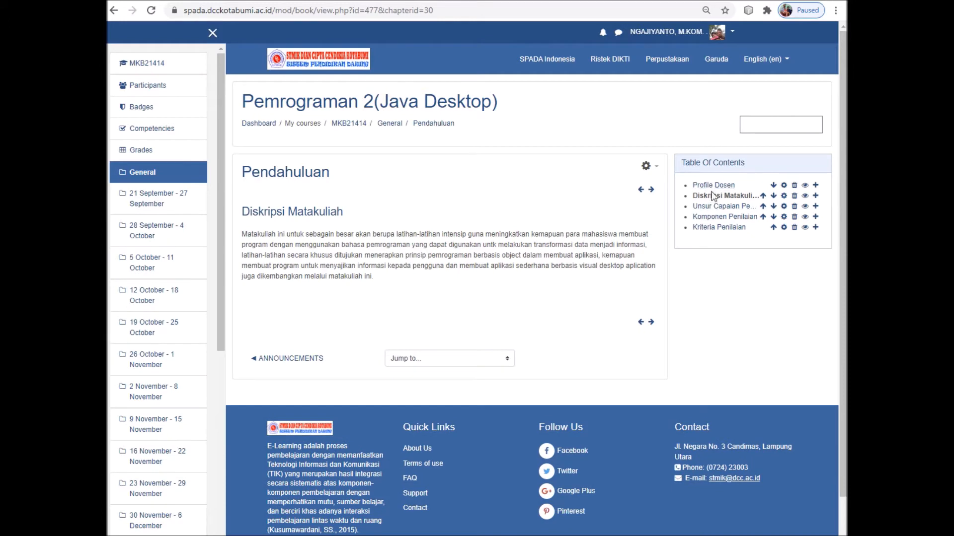
pyautogui.click(713, 187)
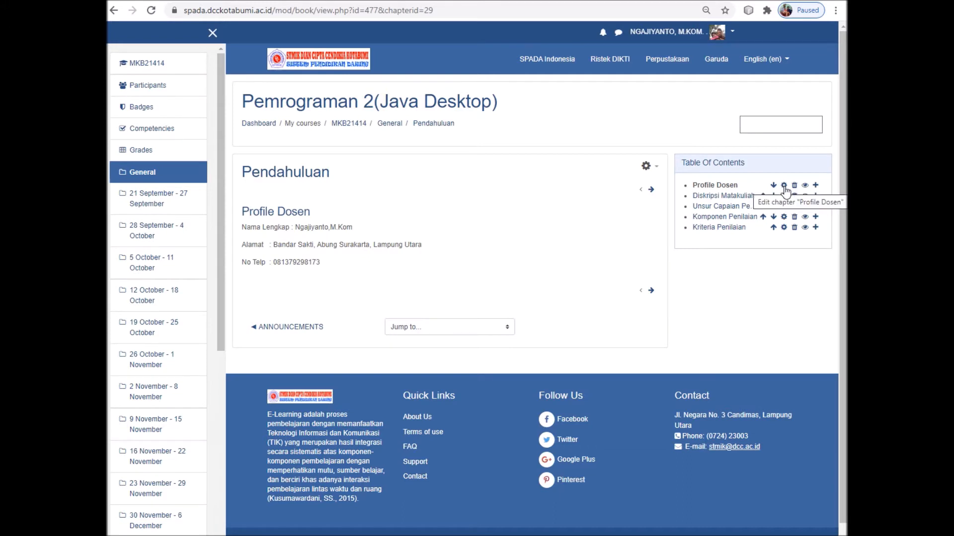
# Edit Profile Dosen and open the image properties dialog at the spot before Nama Lengkap
pyautogui.click(784, 187)
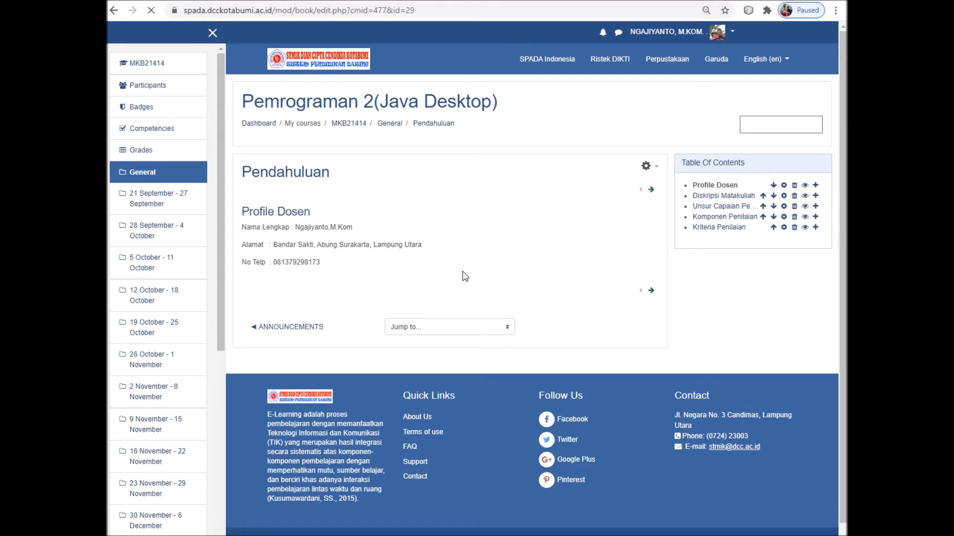
pyautogui.click(425, 389)
pyautogui.click(361, 318)
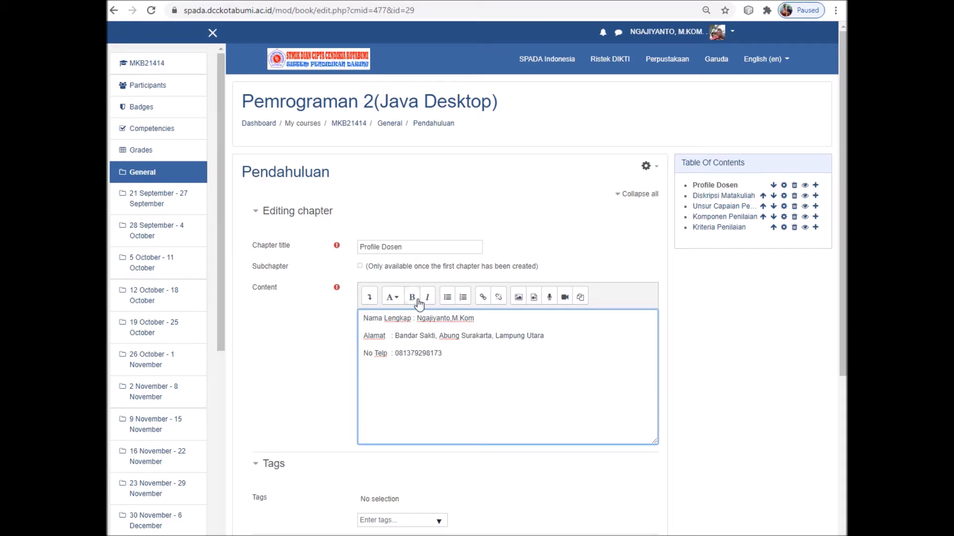
pyautogui.click(519, 297)
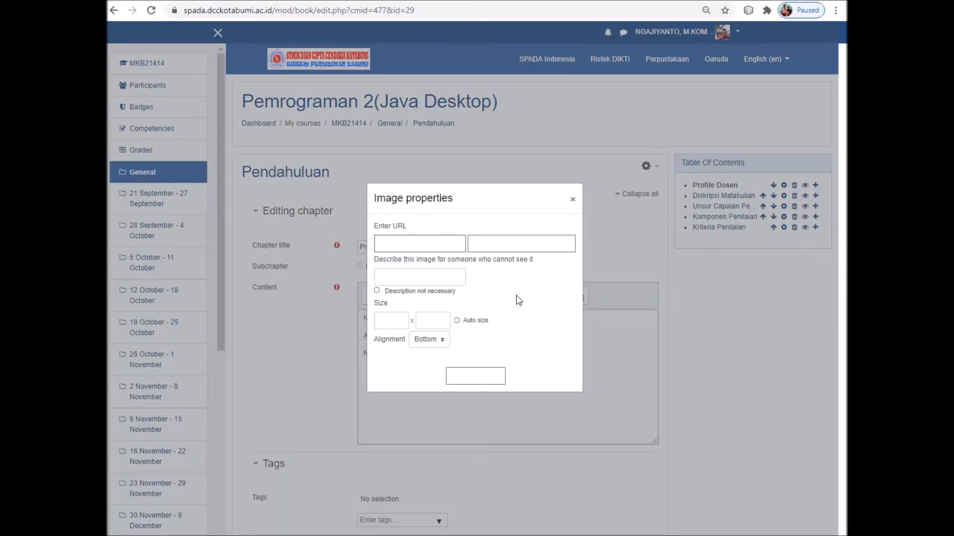
pyautogui.click(408, 278)
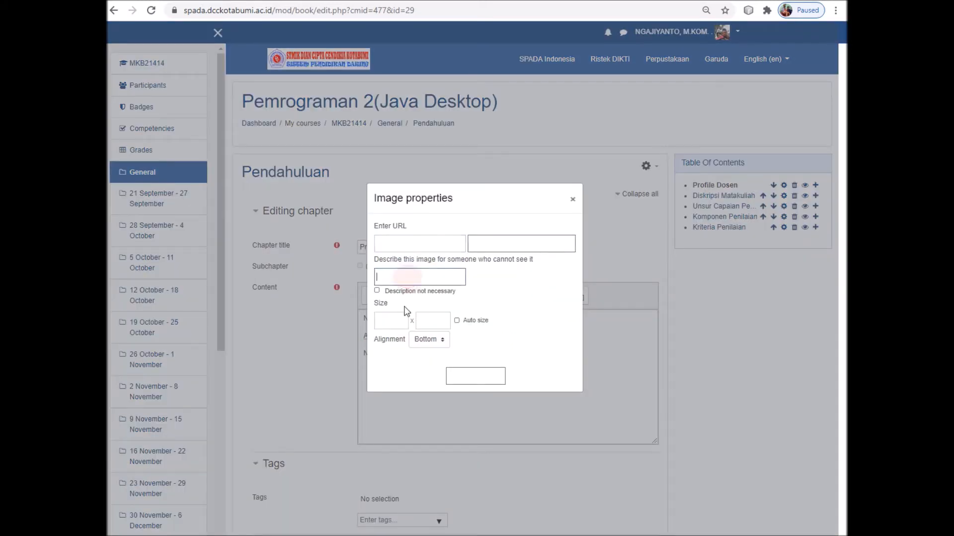
pyautogui.click(390, 323)
pyautogui.click(434, 322)
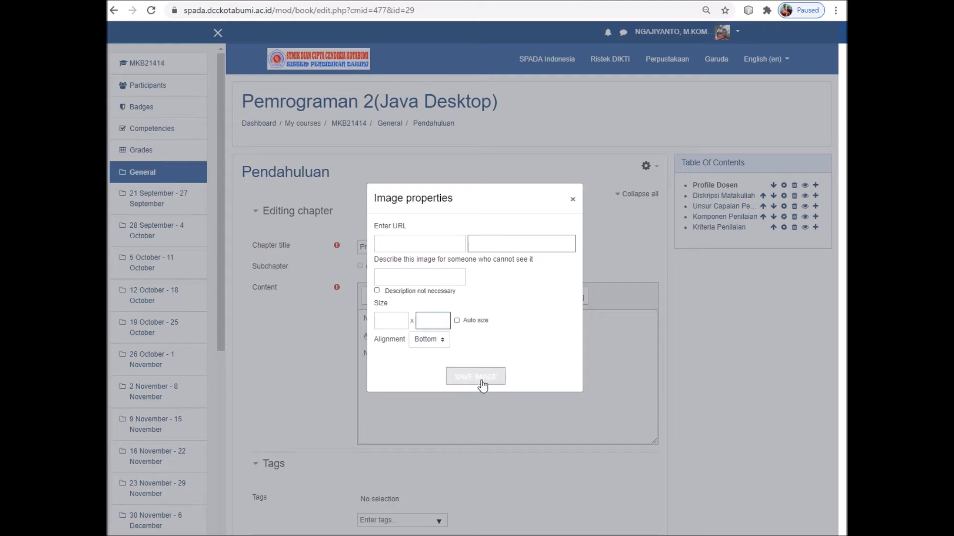
pyautogui.click(489, 246)
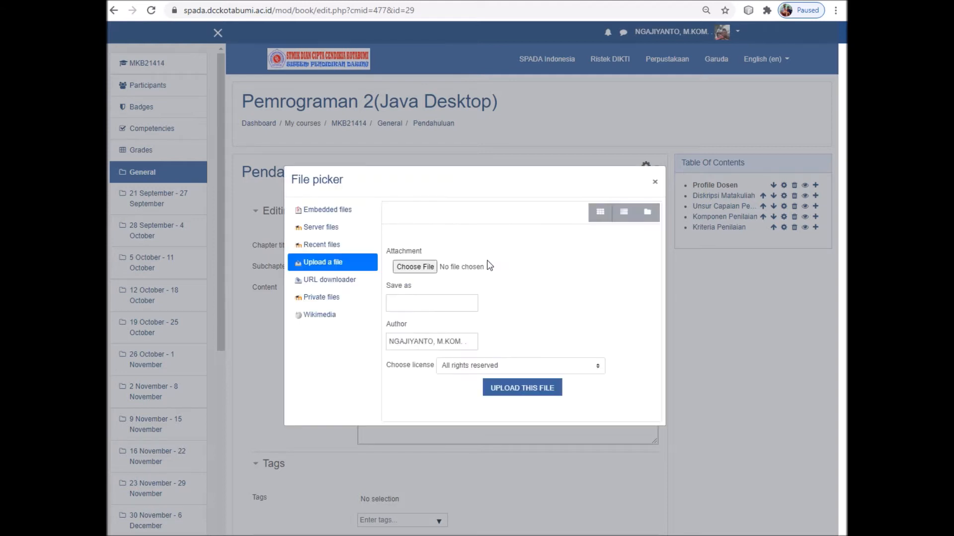
pyautogui.click(655, 182)
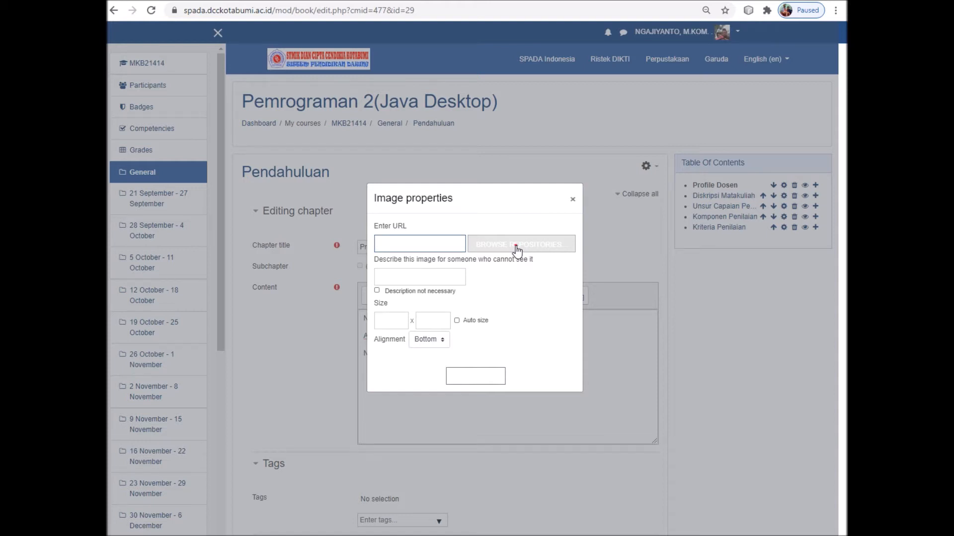
# Upload a photo through the file picker; it is rejected as too large
pyautogui.click(517, 247)
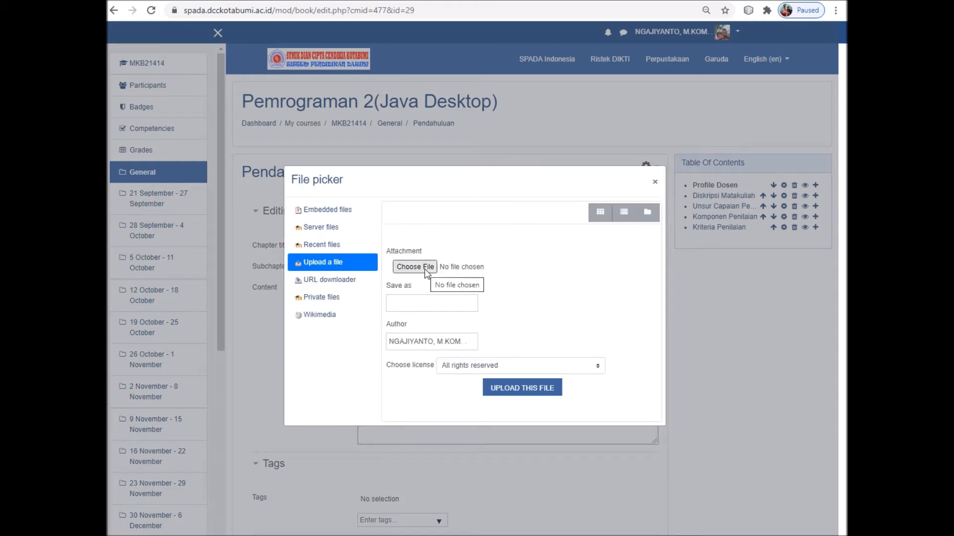
pyautogui.click(425, 270)
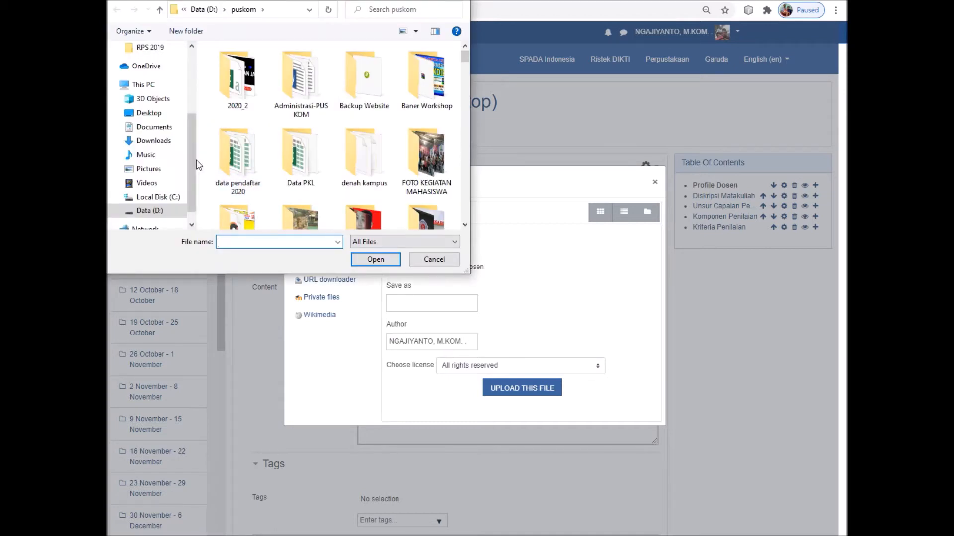
pyautogui.scroll(-1, 193, 161)
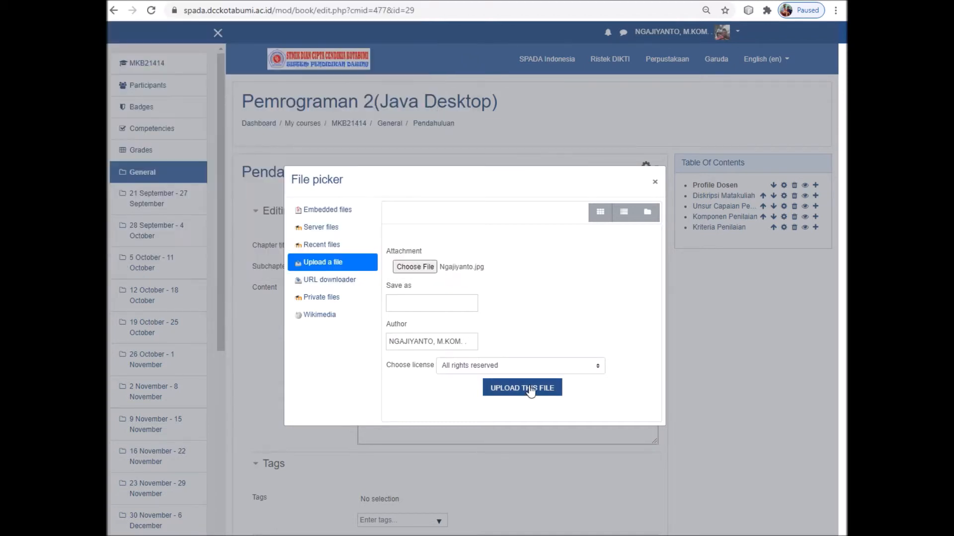
pyautogui.click(530, 391)
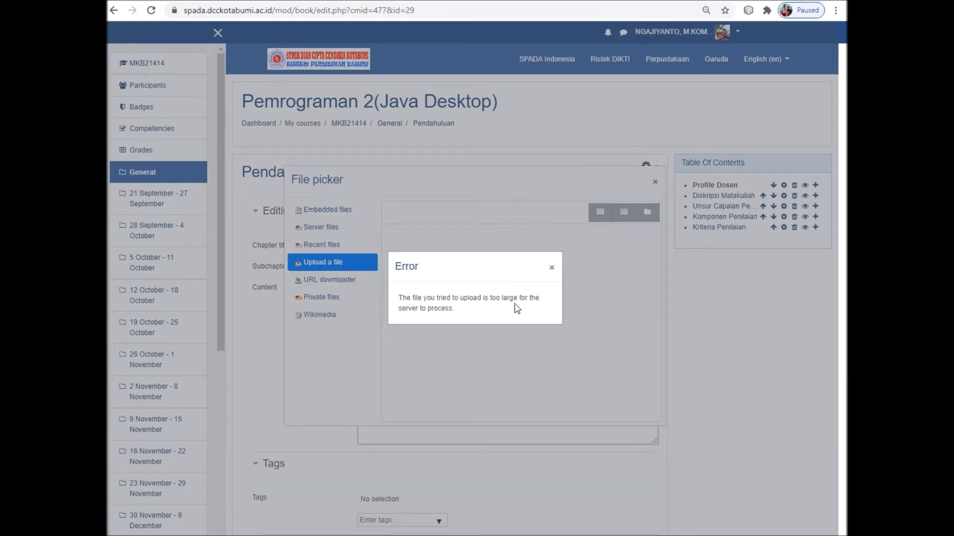
pyautogui.click(551, 269)
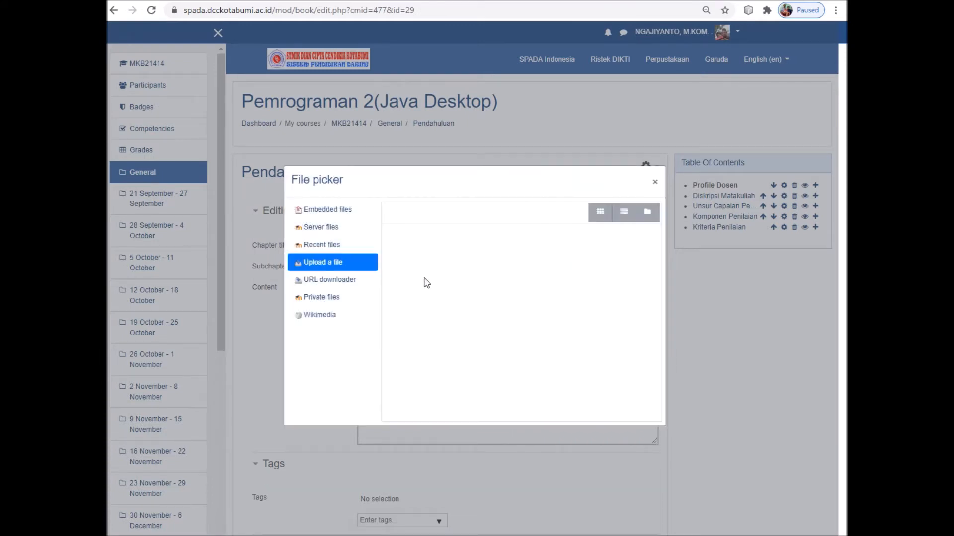
# Check the file size of the PPR_8048 photo in its Windows file properties
pyautogui.click(339, 267)
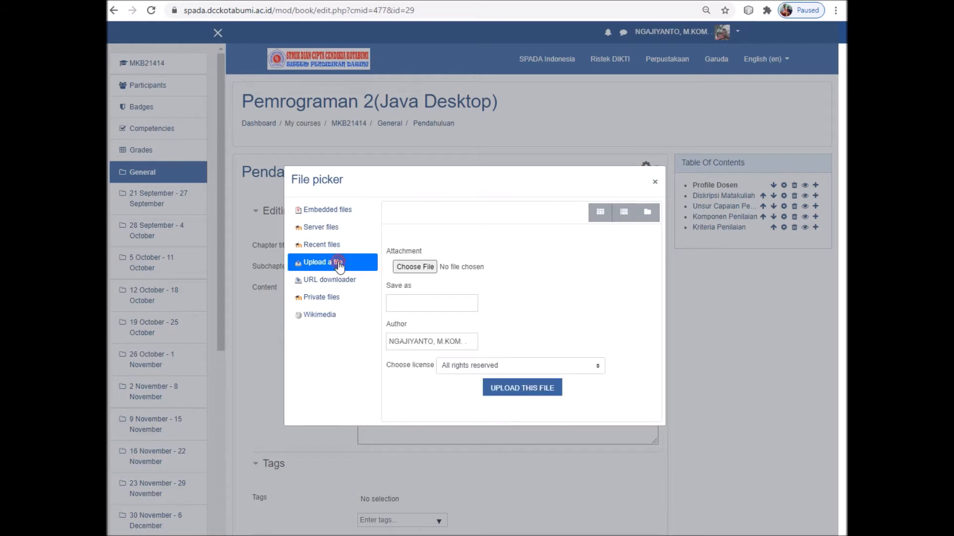
pyautogui.click(415, 267)
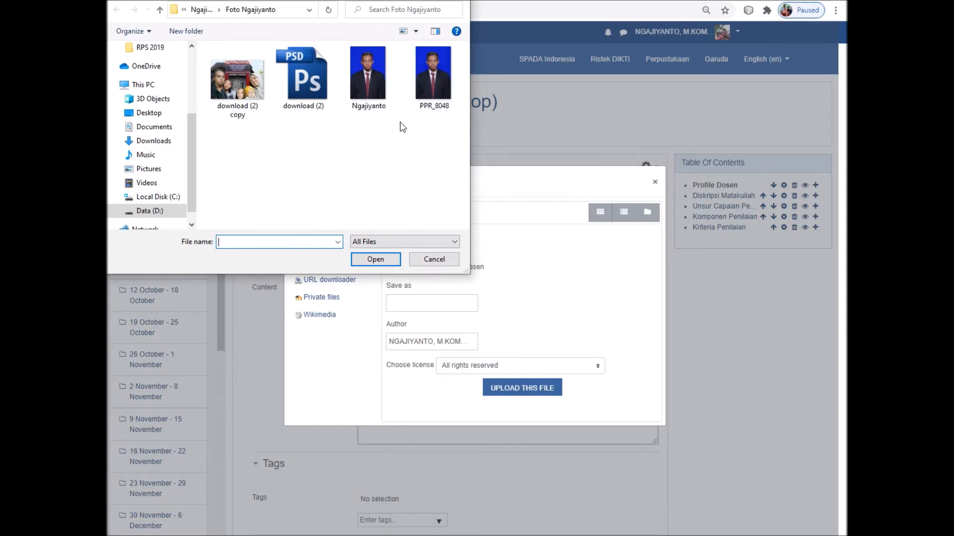
pyautogui.click(433, 94)
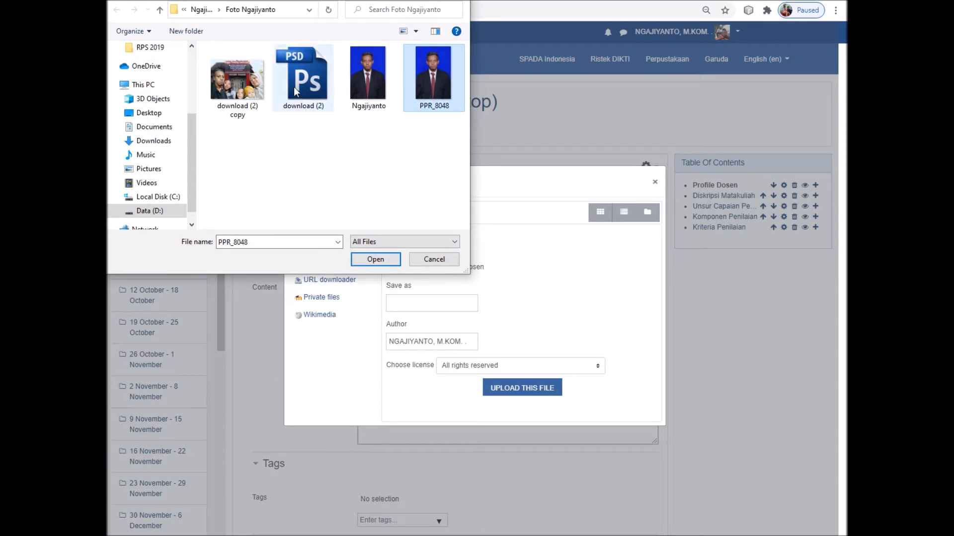
pyautogui.doubleClick(410, 96)
pyautogui.rightClick(408, 93)
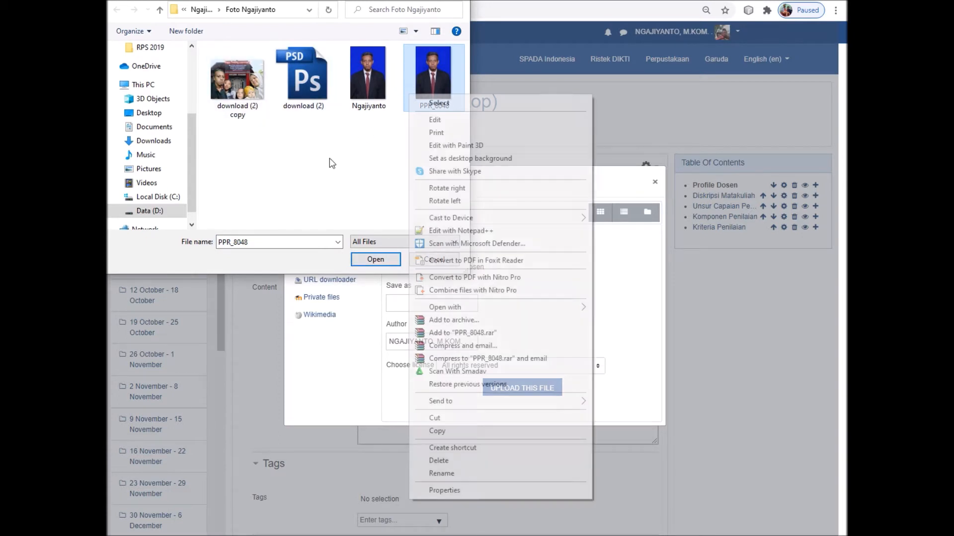
pyautogui.click(447, 490)
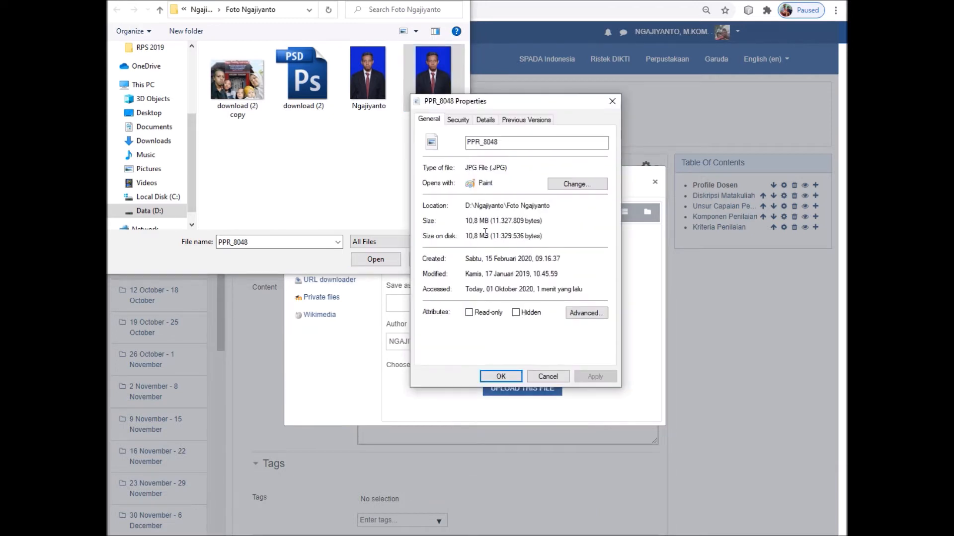
pyautogui.click(546, 377)
# Check the other portrait photo's file size, then cancel choosing a file
pyautogui.click(368, 92)
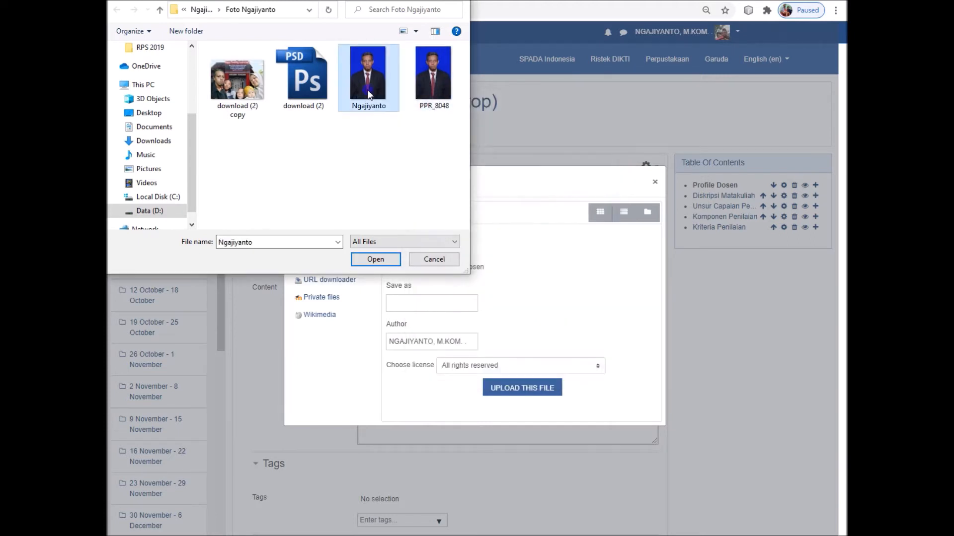
pyautogui.rightClick(367, 94)
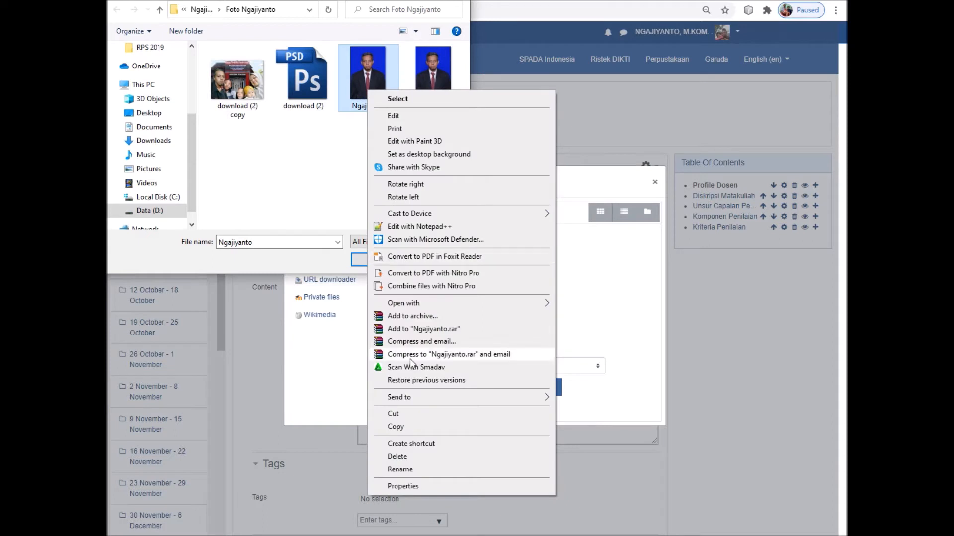
pyautogui.click(403, 486)
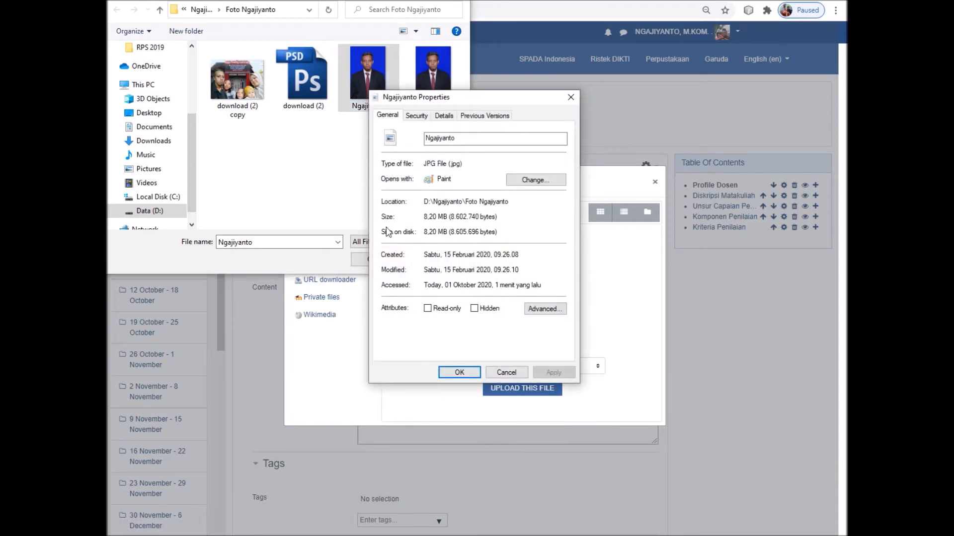
pyautogui.click(506, 372)
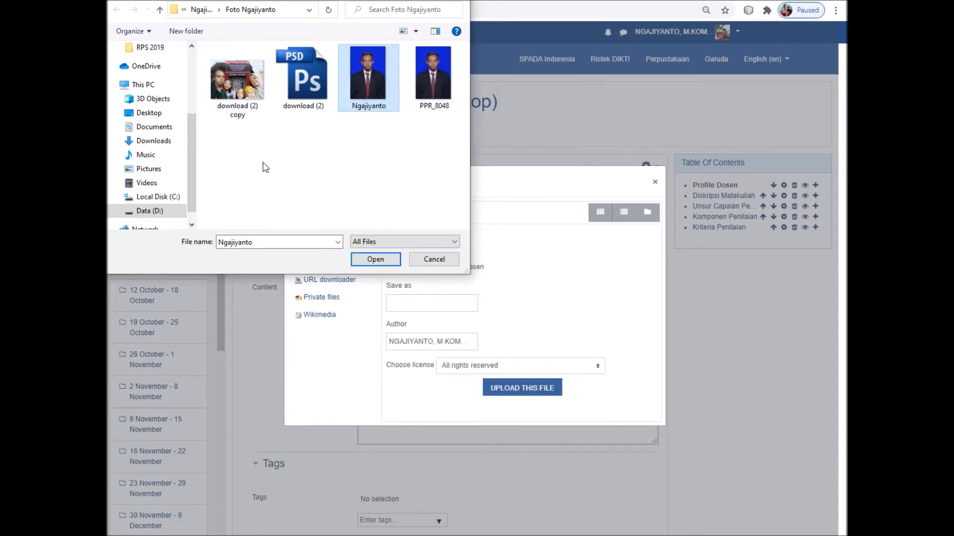
pyautogui.click(158, 212)
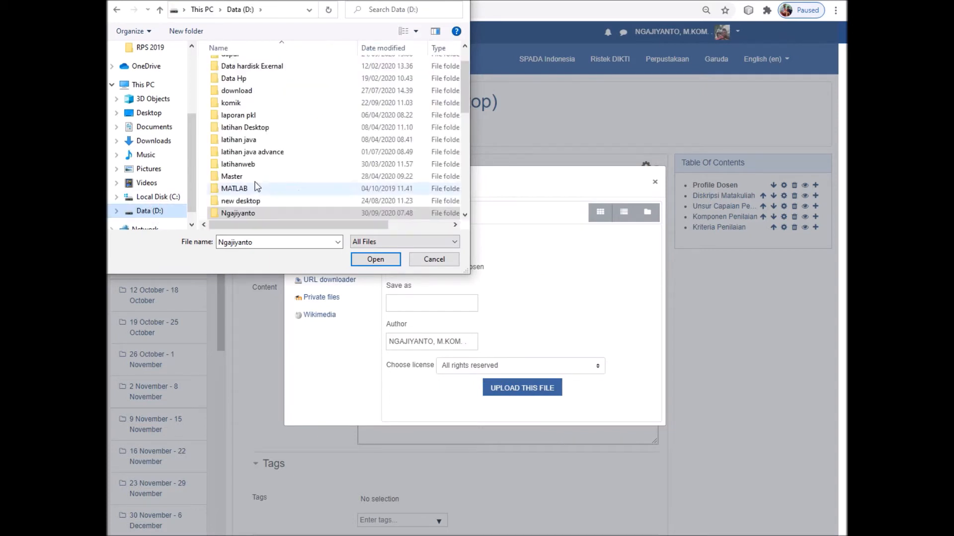
pyautogui.scroll(-1, 318, 164)
pyautogui.click(437, 259)
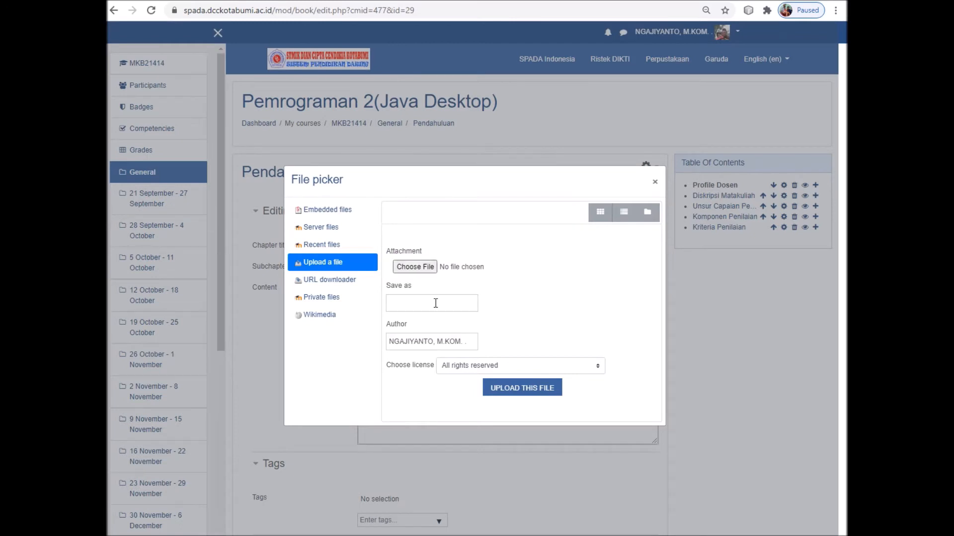
# Close the file picker and image properties, then save Profile Dosen unchanged
pyautogui.click(656, 184)
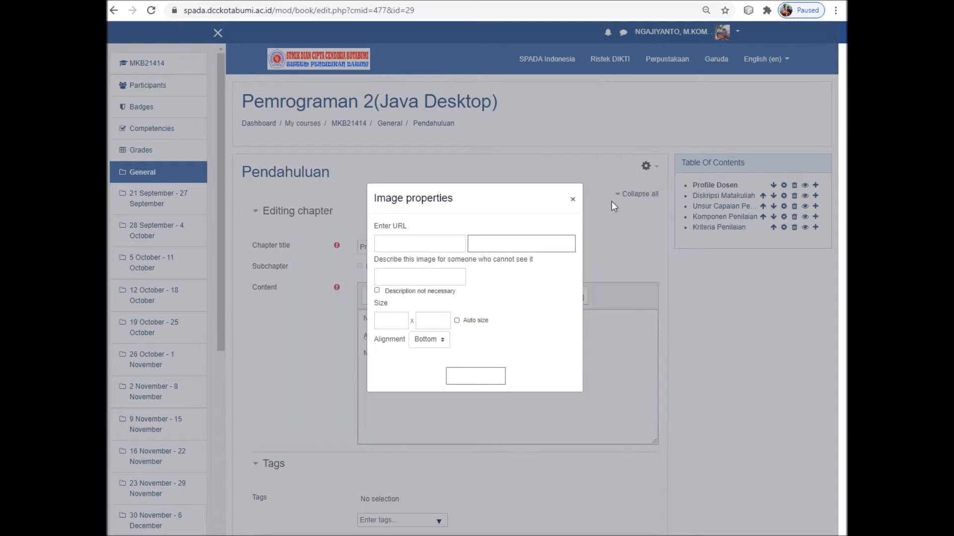
pyautogui.click(572, 198)
pyautogui.scroll(-5, 479, 387)
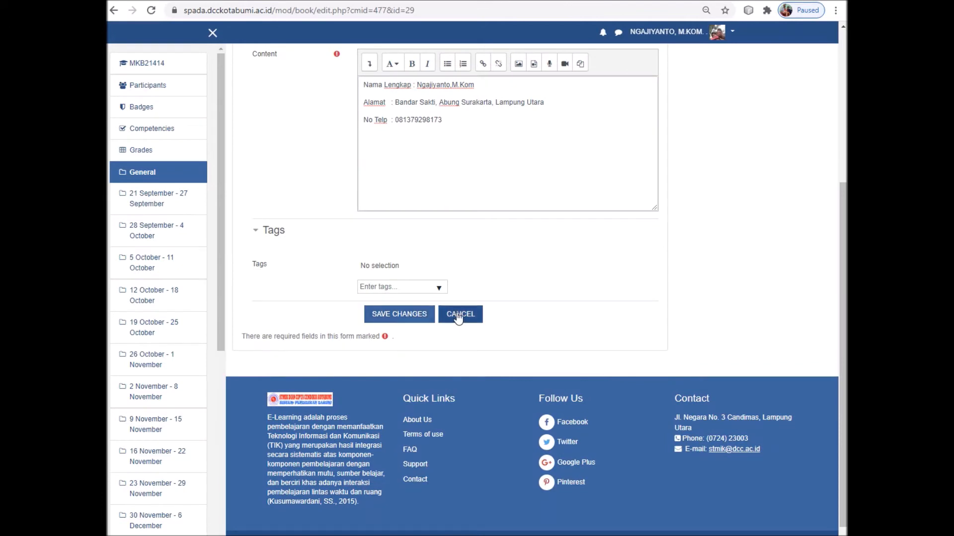
pyautogui.click(410, 316)
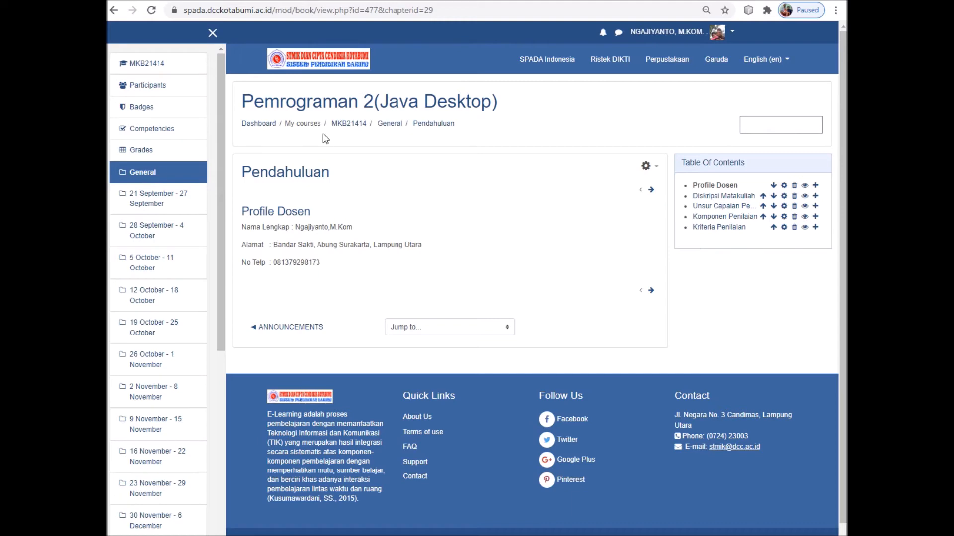
# From the MKB21414 course page, delete the Announcements forum and confirm the deletion
pyautogui.click(353, 125)
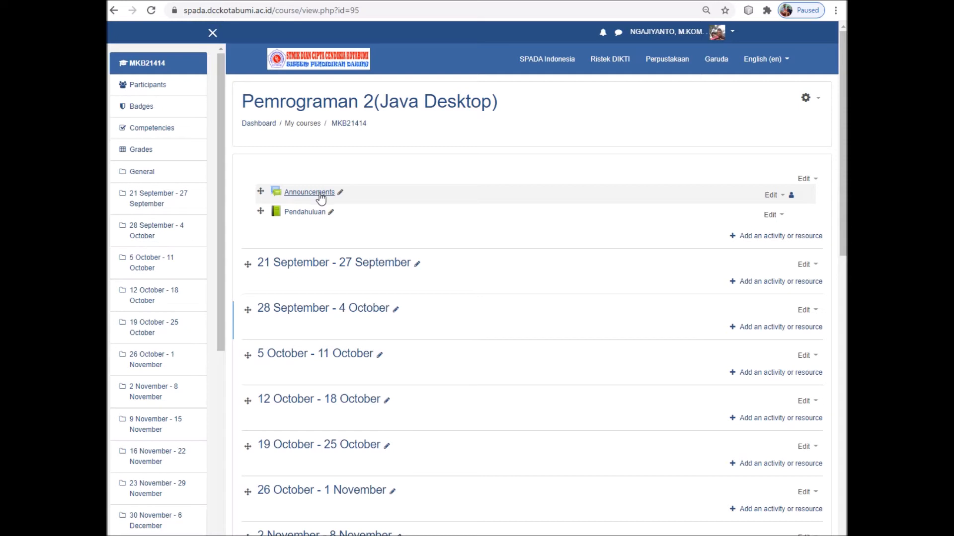
pyautogui.click(783, 198)
pyautogui.click(740, 305)
pyautogui.click(431, 342)
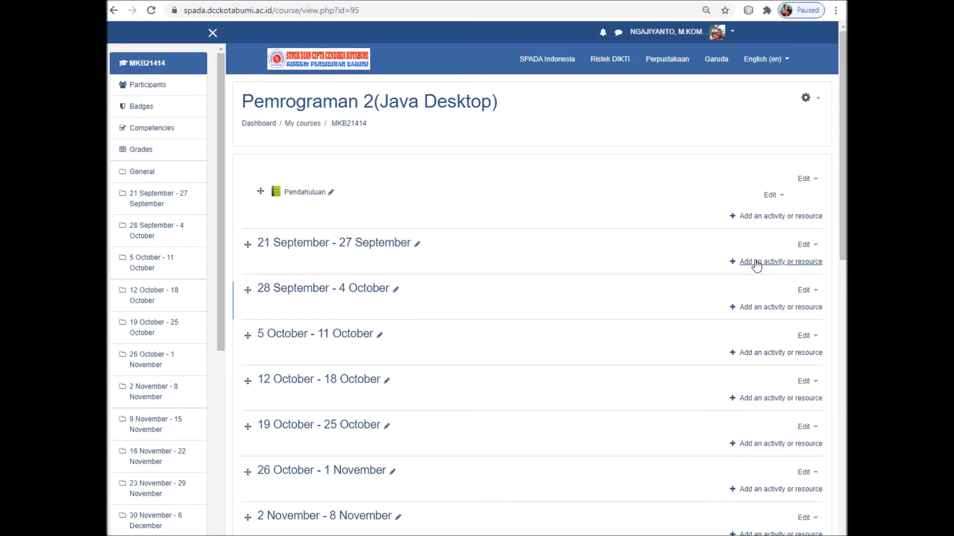
# Pick File under Resources in the activity chooser and add it to the 21 September - 27 September week
pyautogui.click(801, 264)
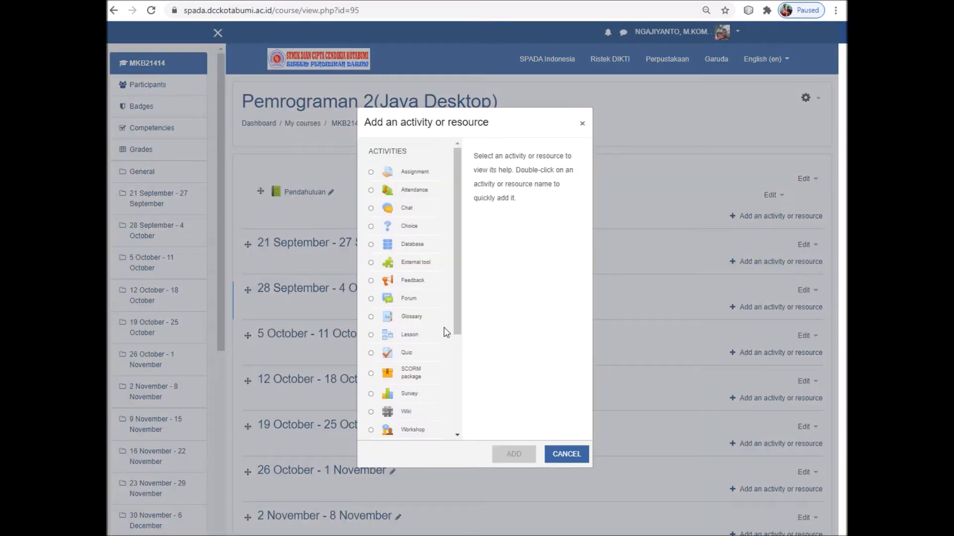
pyautogui.moveTo(457, 282); pyautogui.dragTo(460, 398)
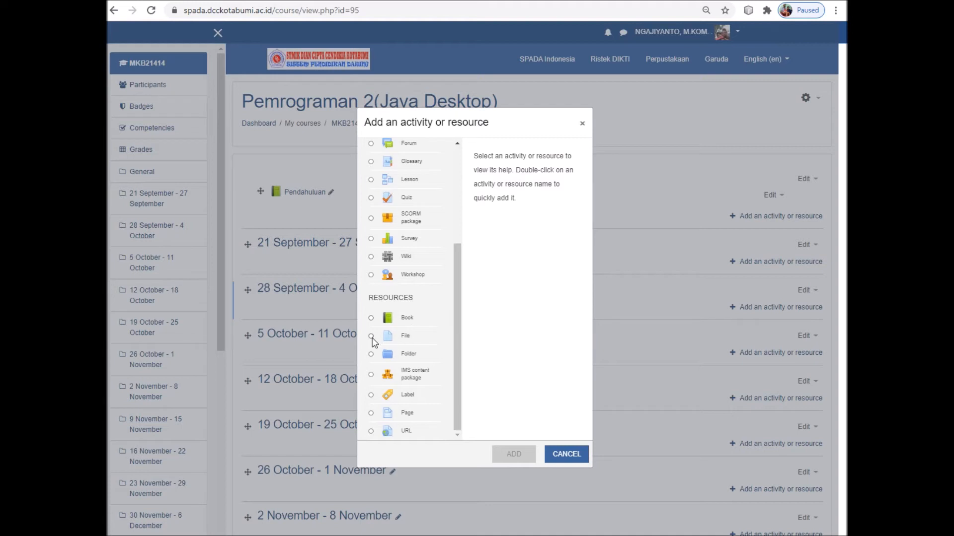
pyautogui.click(371, 336)
pyautogui.moveTo(457, 325); pyautogui.dragTo(457, 363)
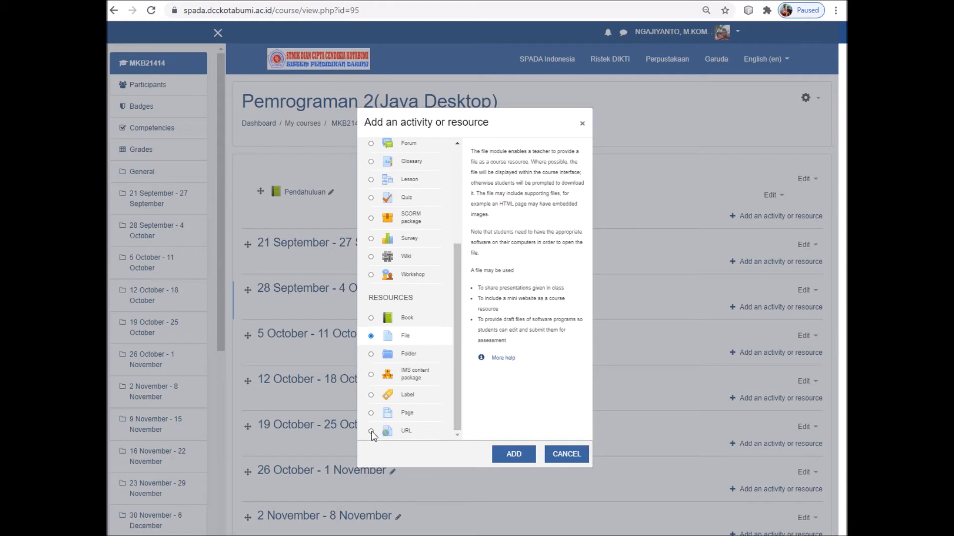
pyautogui.click(372, 432)
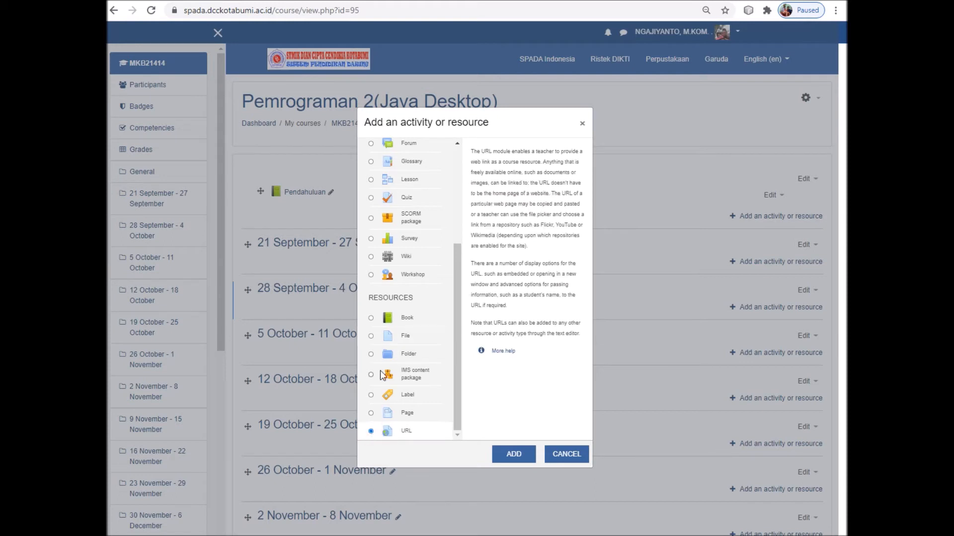
pyautogui.click(372, 336)
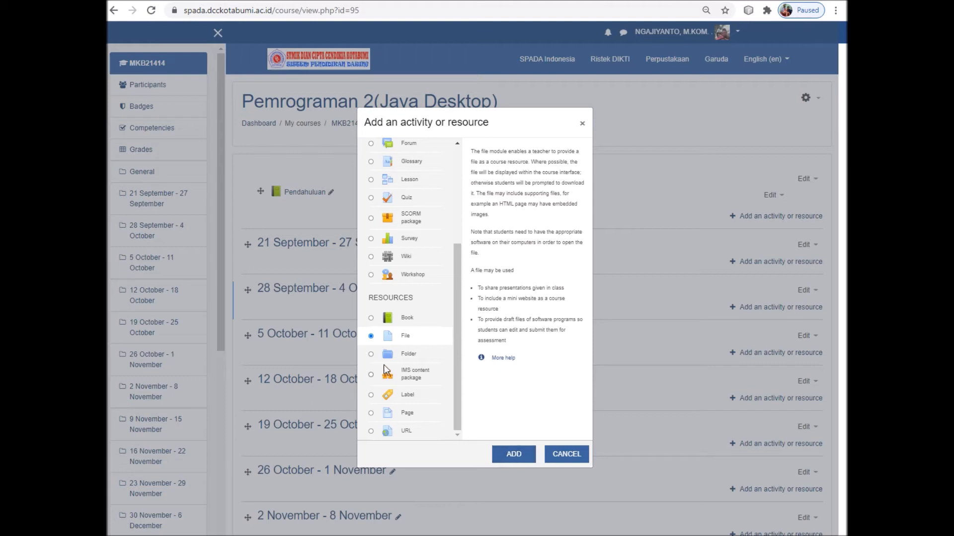
pyautogui.click(513, 456)
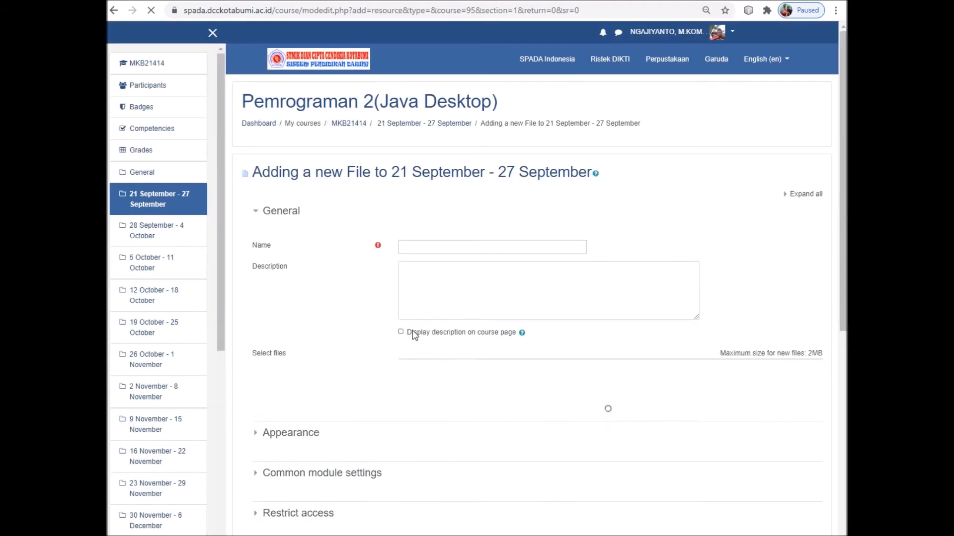
# Enter 'Materi Pertama' in the new File resource's Name field
pyautogui.click(444, 247)
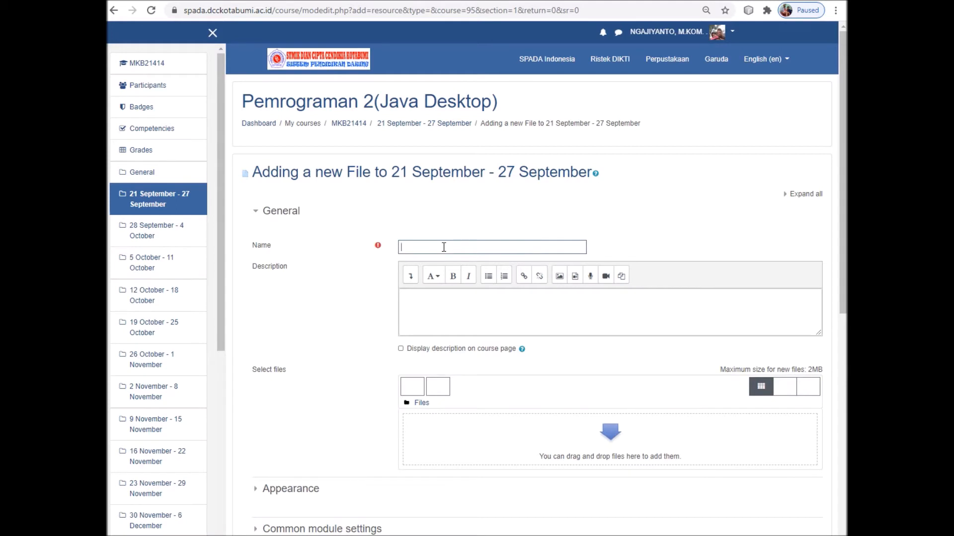
pyautogui.scroll(-2, 443, 247)
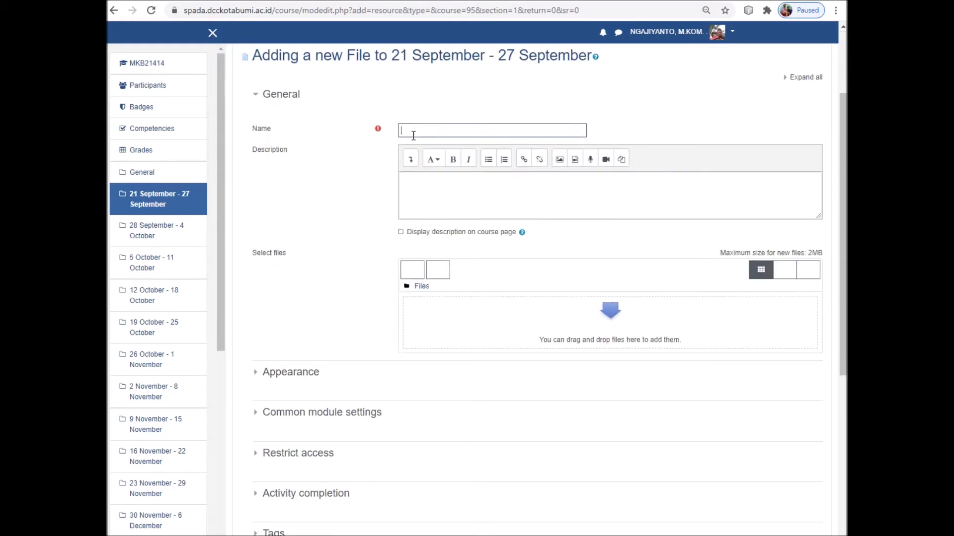
pyautogui.write('Mate')
pyautogui.write('ri')
pyautogui.write('Re')
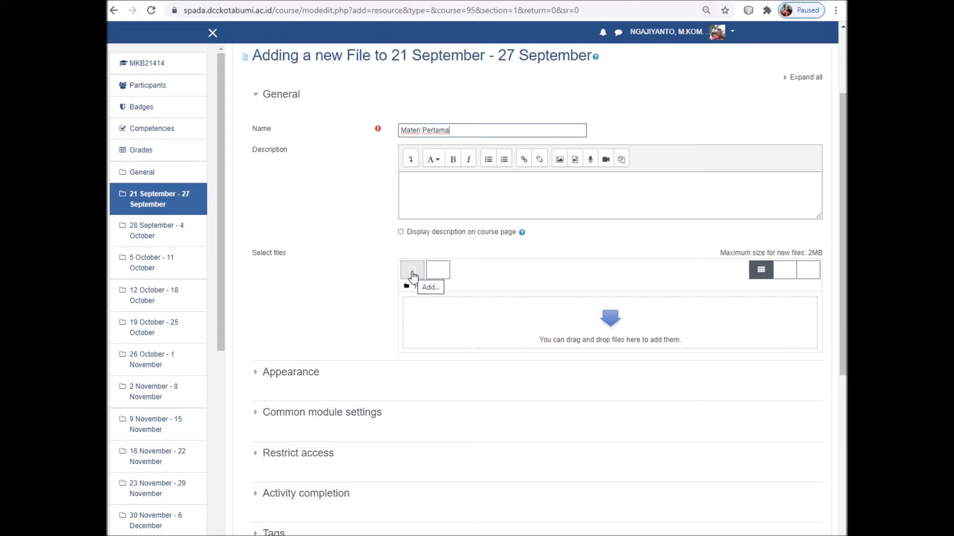
# Open the file picker and browse to the teacher folder on the Data (D:) drive
pyautogui.click(412, 275)
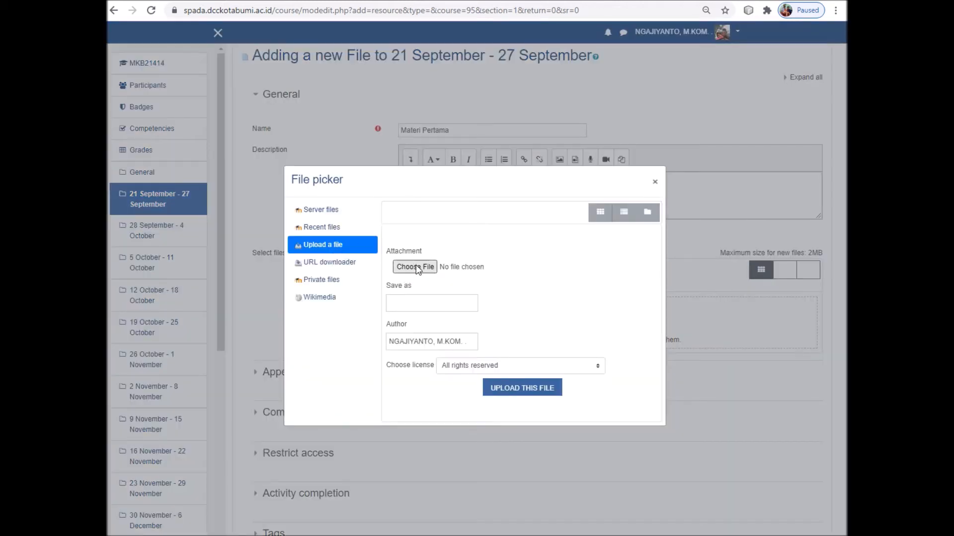
pyautogui.click(420, 267)
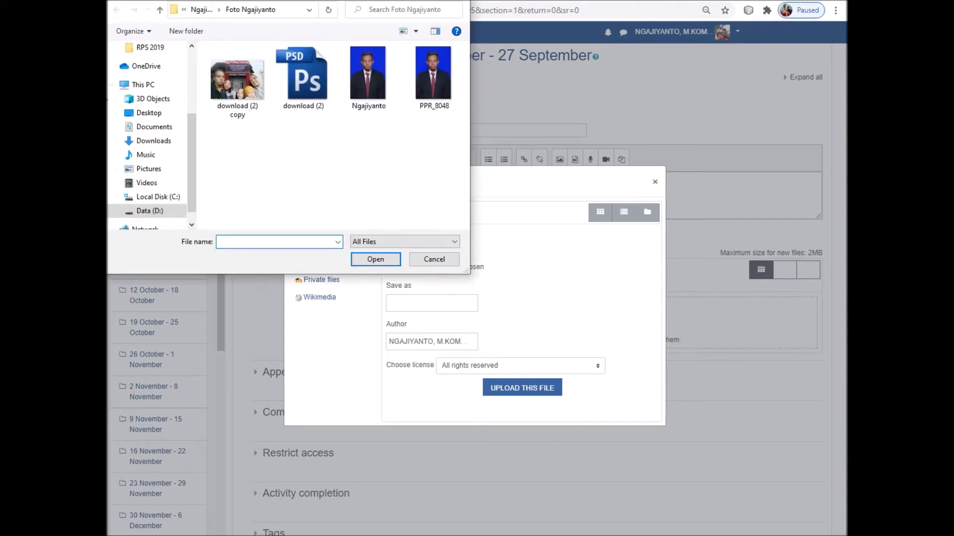
pyautogui.moveTo(190, 159); pyautogui.dragTo(190, 188)
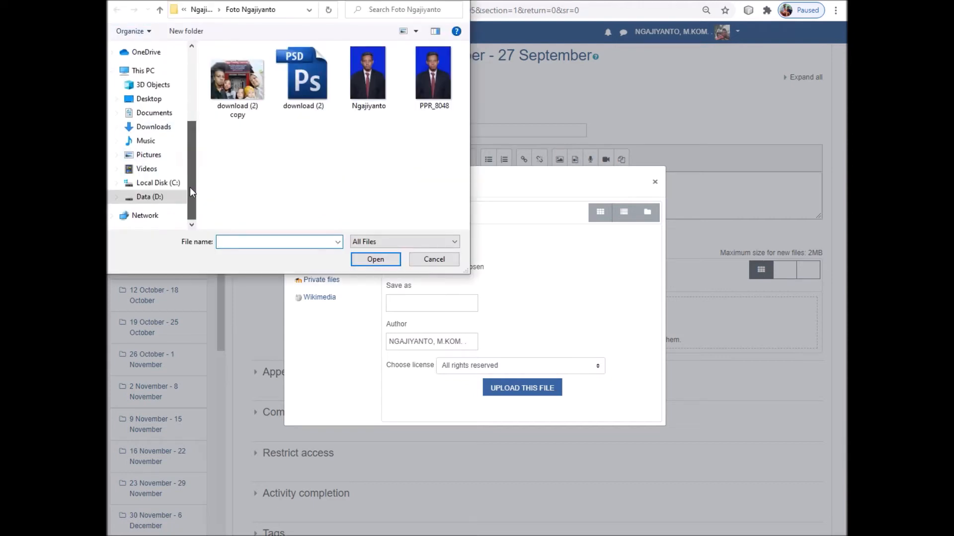
pyautogui.click(144, 197)
pyautogui.scroll(-4, 270, 163)
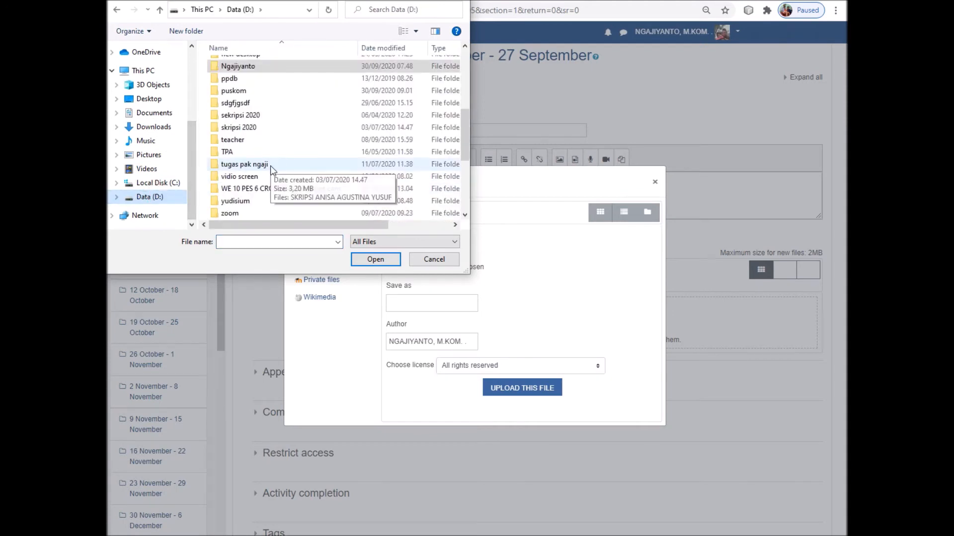
pyautogui.doubleClick(251, 139)
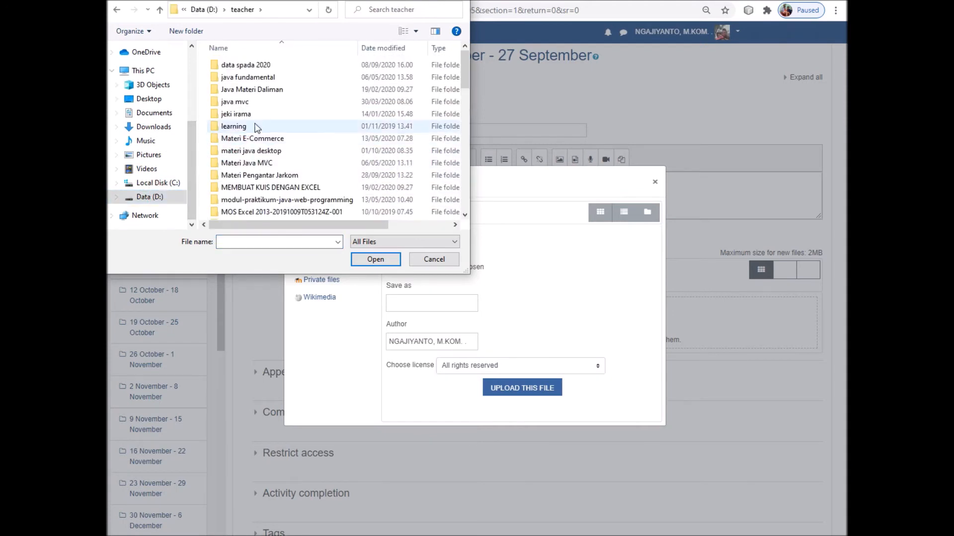
# Upload pertemuan pertama.pdf from the materi java desktop folder to the resource
pyautogui.click(255, 154)
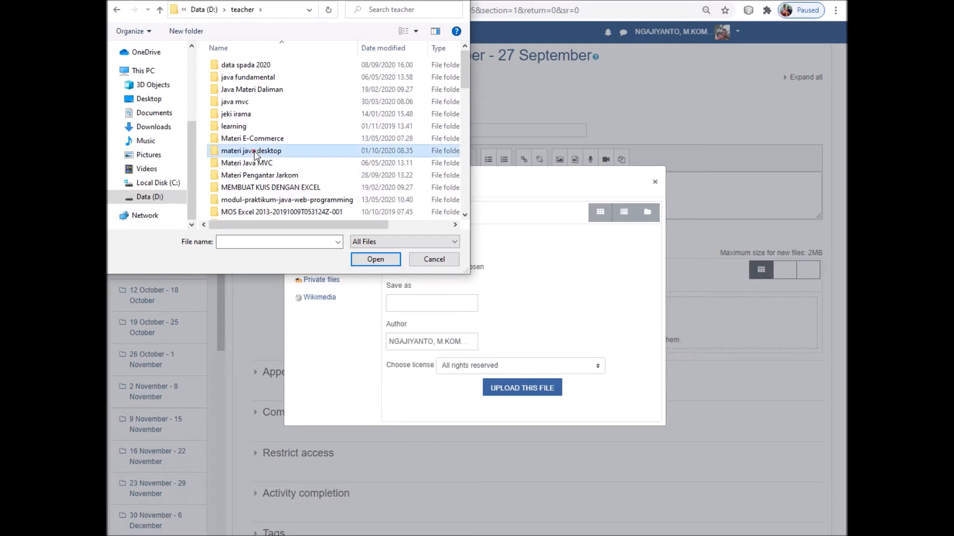
pyautogui.doubleClick(254, 153)
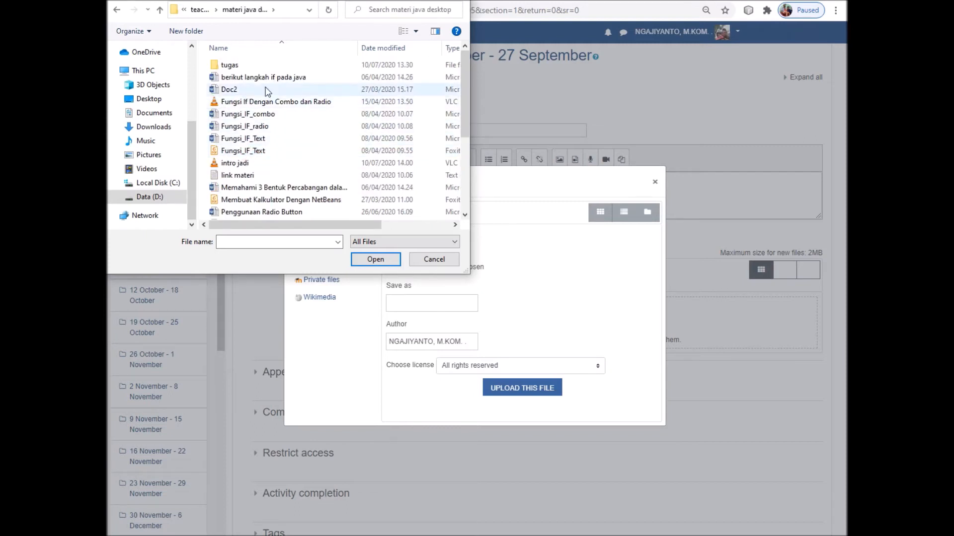
pyautogui.moveTo(463, 92); pyautogui.dragTo(461, 154)
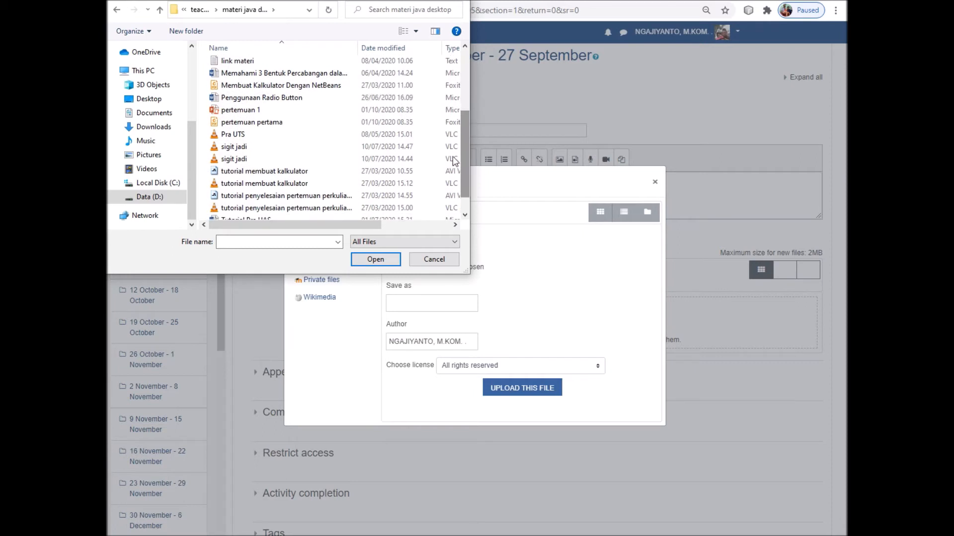
pyautogui.click(252, 123)
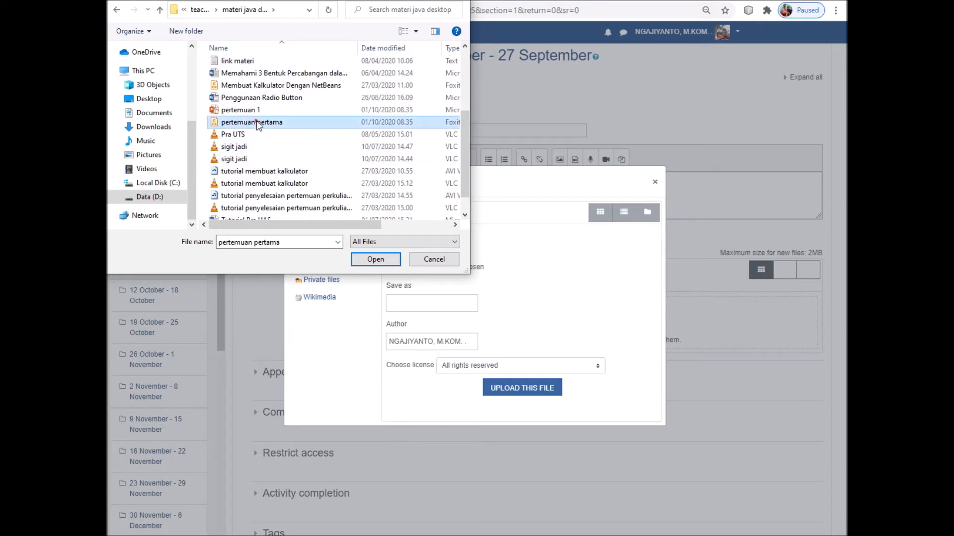
pyautogui.click(371, 262)
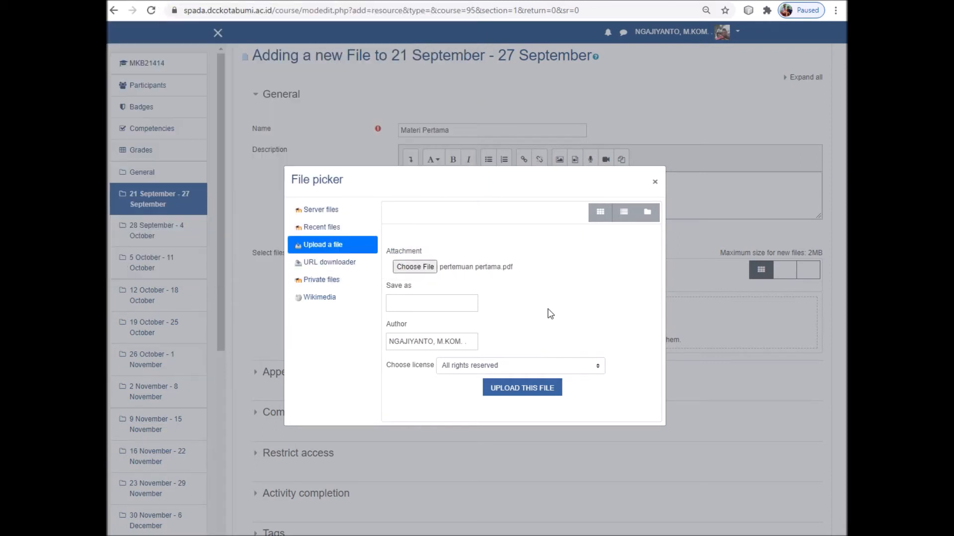
pyautogui.click(523, 392)
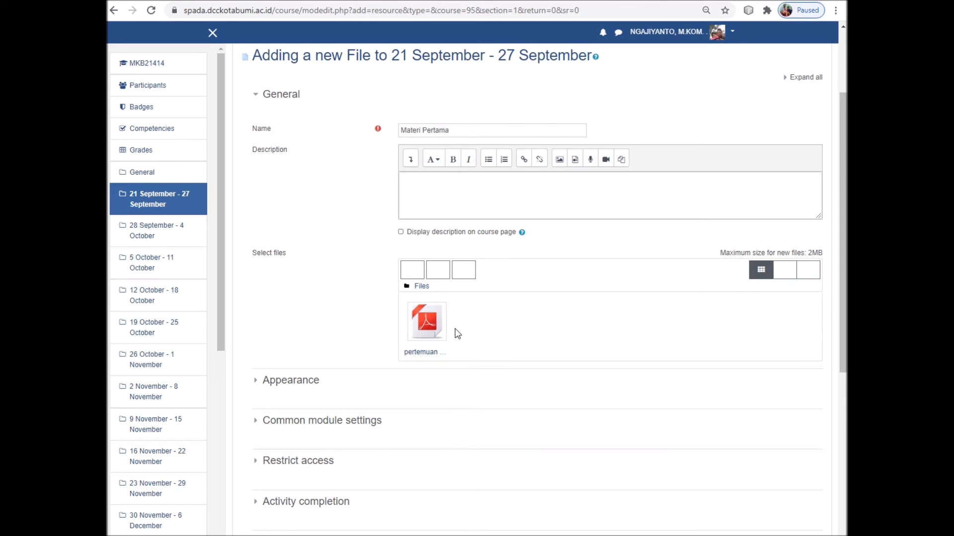
pyautogui.scroll(-1, 562, 340)
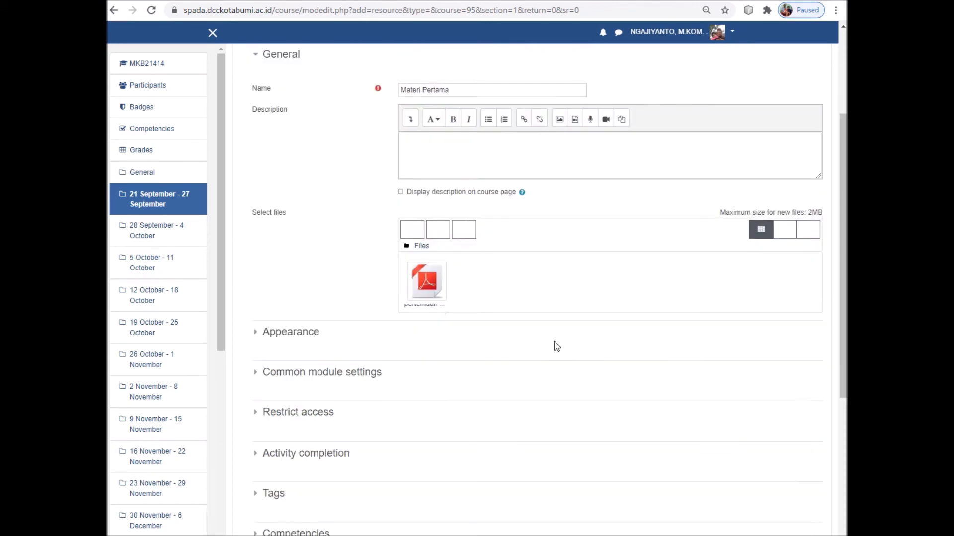
# Set the file's Appearance Display option to In pop-up
pyautogui.click(255, 326)
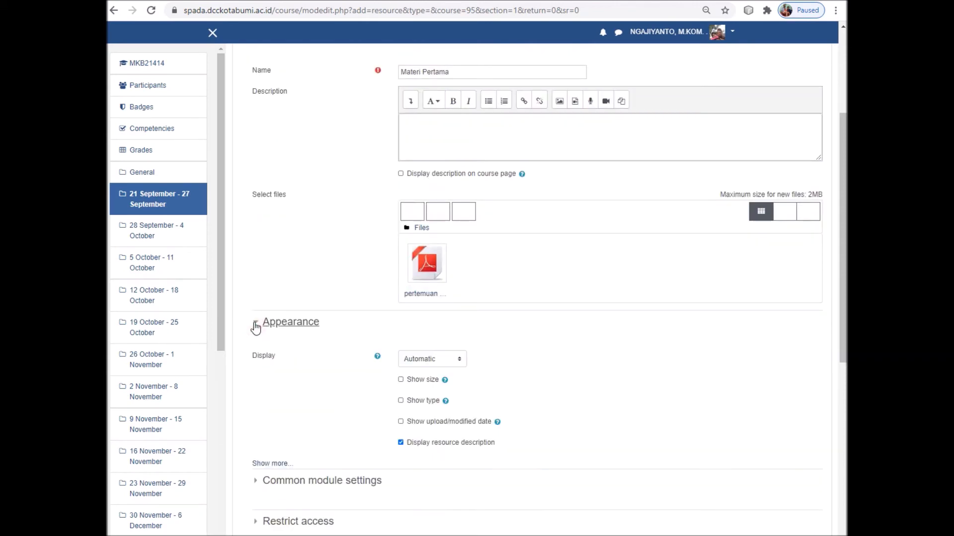
pyautogui.click(447, 359)
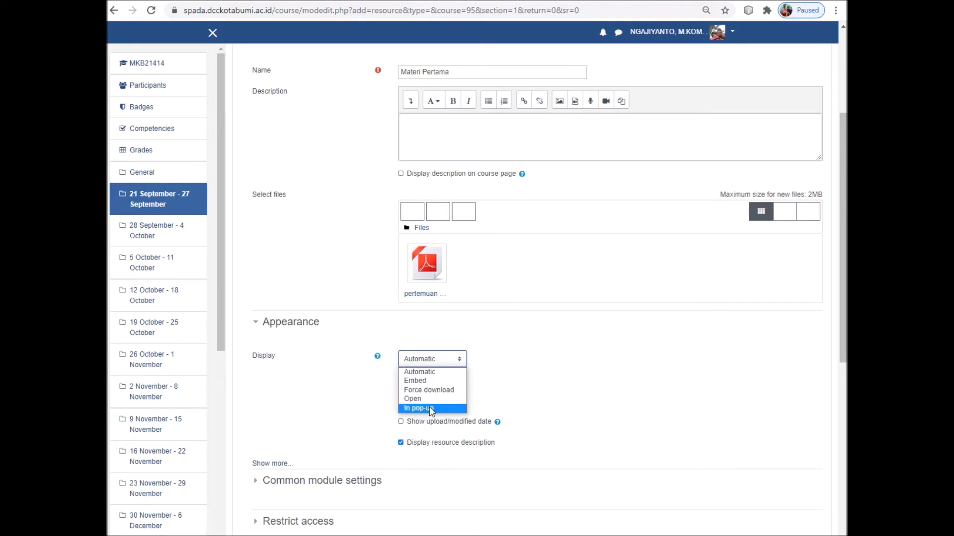
pyautogui.click(429, 407)
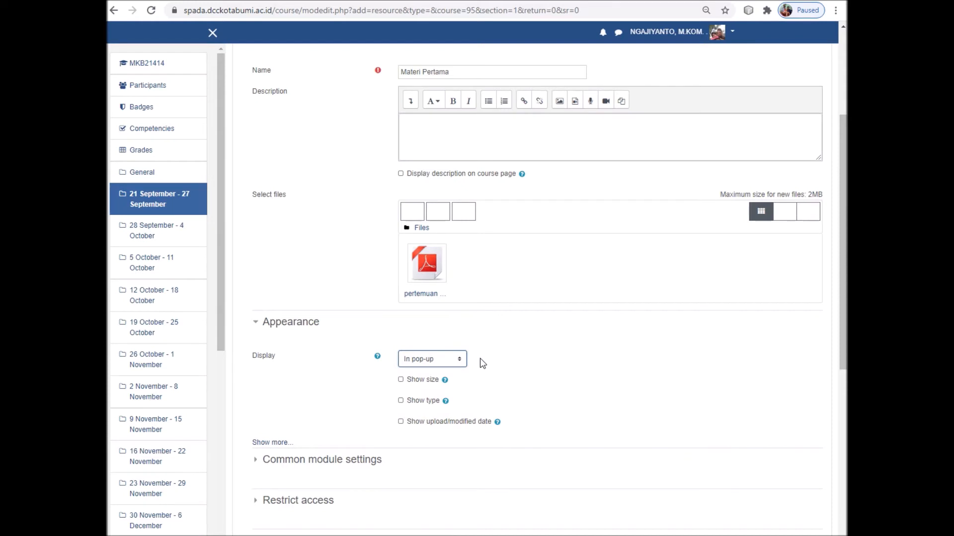
pyautogui.scroll(-1, 480, 359)
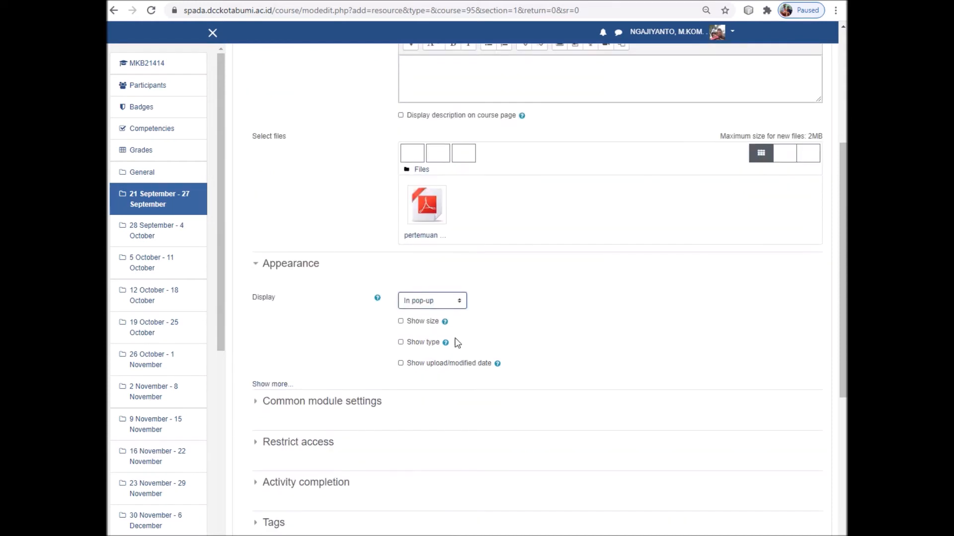
pyautogui.scroll(-2, 499, 338)
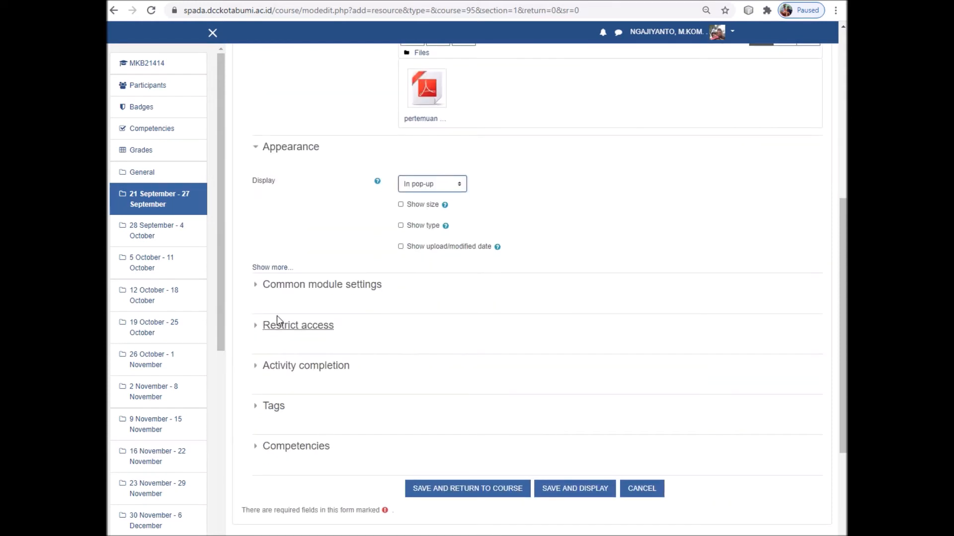
# Expand the Common module settings, Restrict access and Activity completion sections of the Materi Pertama form
pyautogui.click(256, 284)
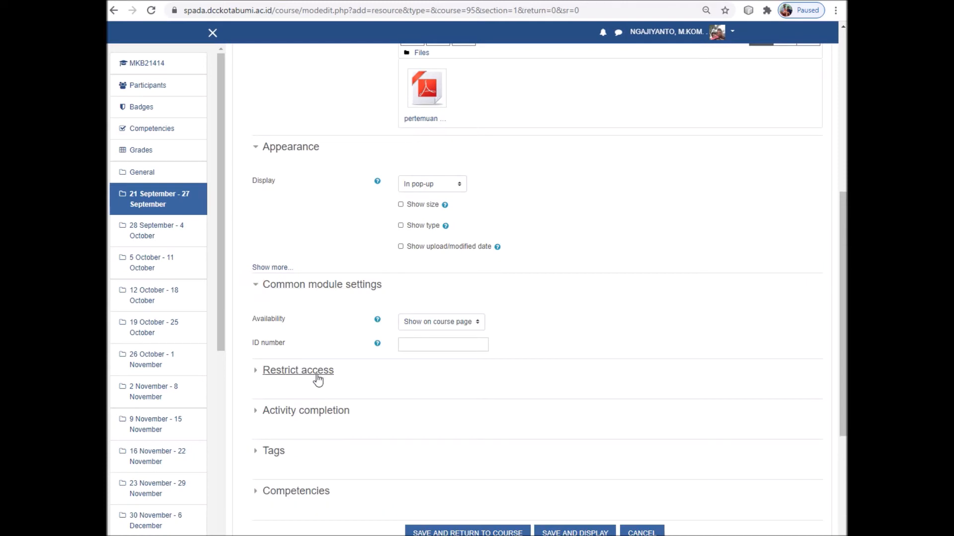
pyautogui.click(255, 370)
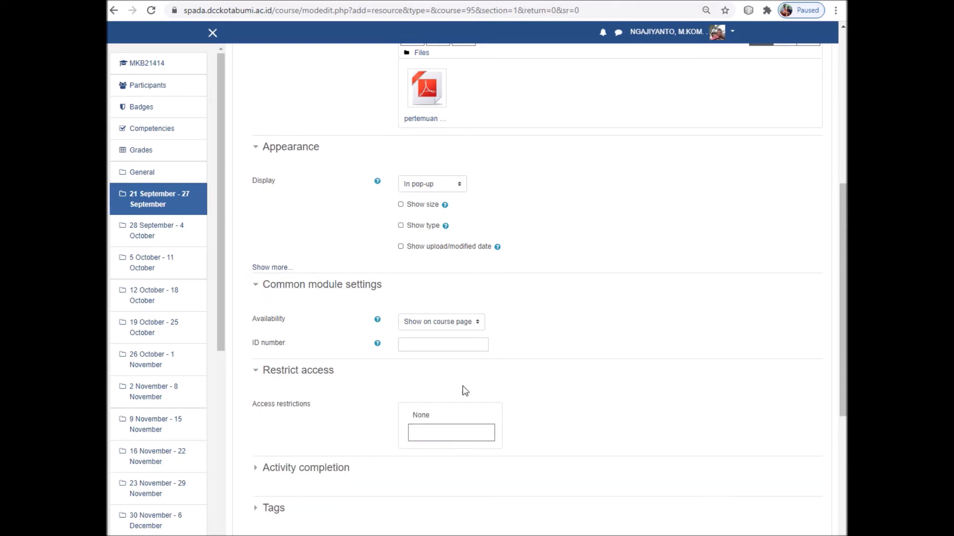
pyautogui.scroll(-1, 465, 413)
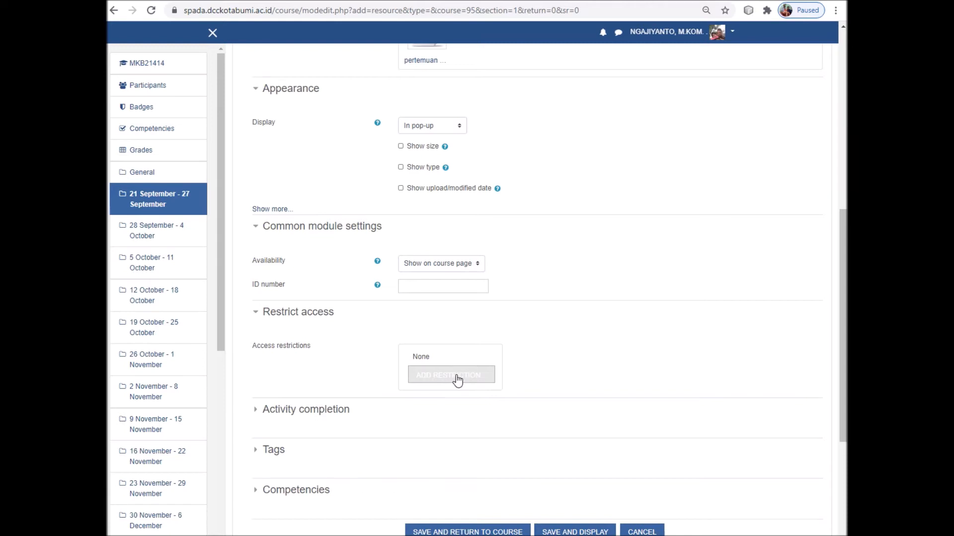
pyautogui.scroll(-2, 369, 375)
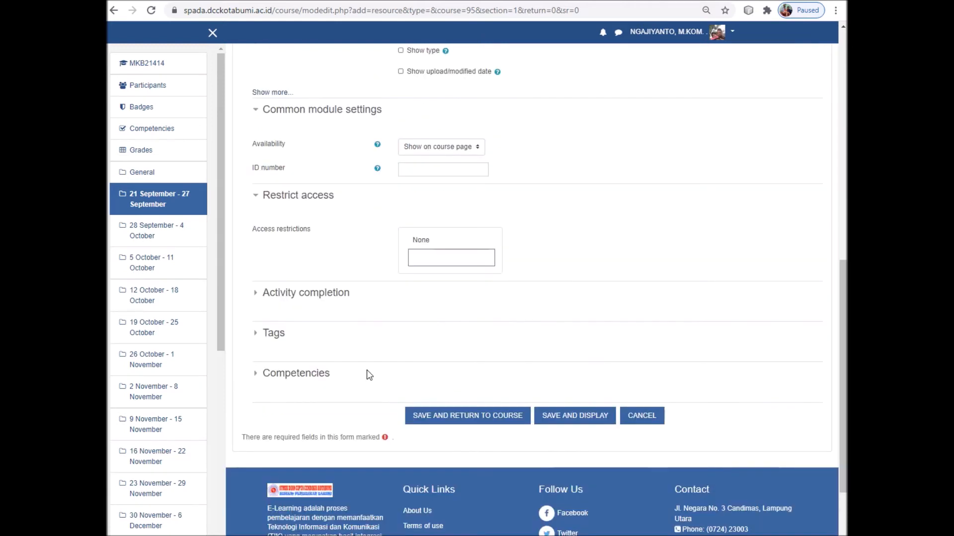
pyautogui.click(256, 296)
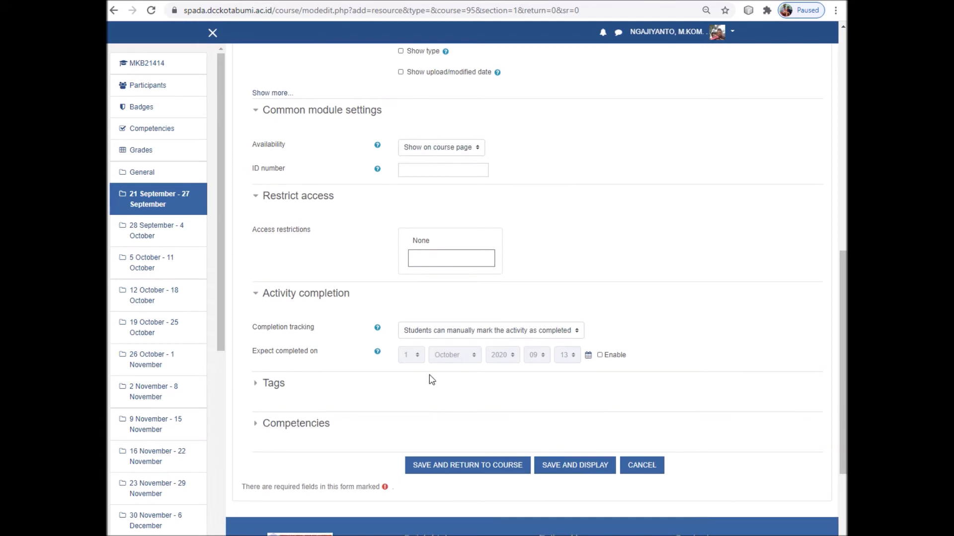
pyautogui.scroll(2, 430, 378)
pyautogui.scroll(-1, 457, 376)
pyautogui.scroll(-2, 469, 368)
pyautogui.scroll(6, 470, 368)
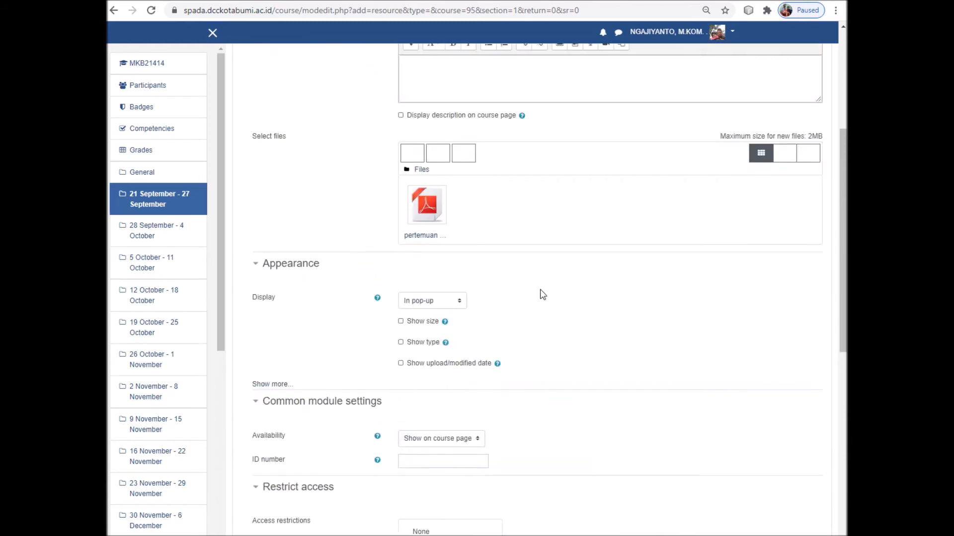
pyautogui.scroll(2, 541, 293)
pyautogui.scroll(-5, 539, 308)
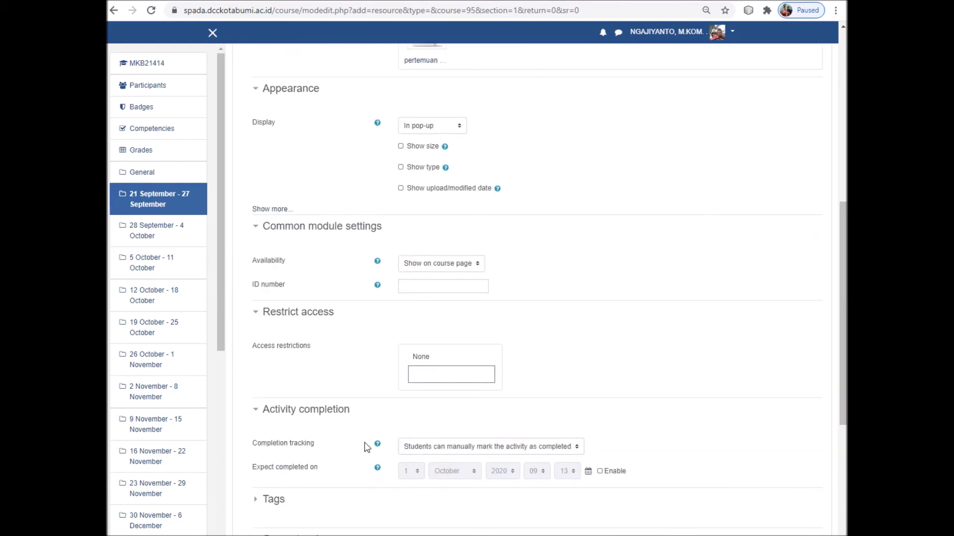
pyautogui.click(447, 378)
pyautogui.rightClick(805, 535)
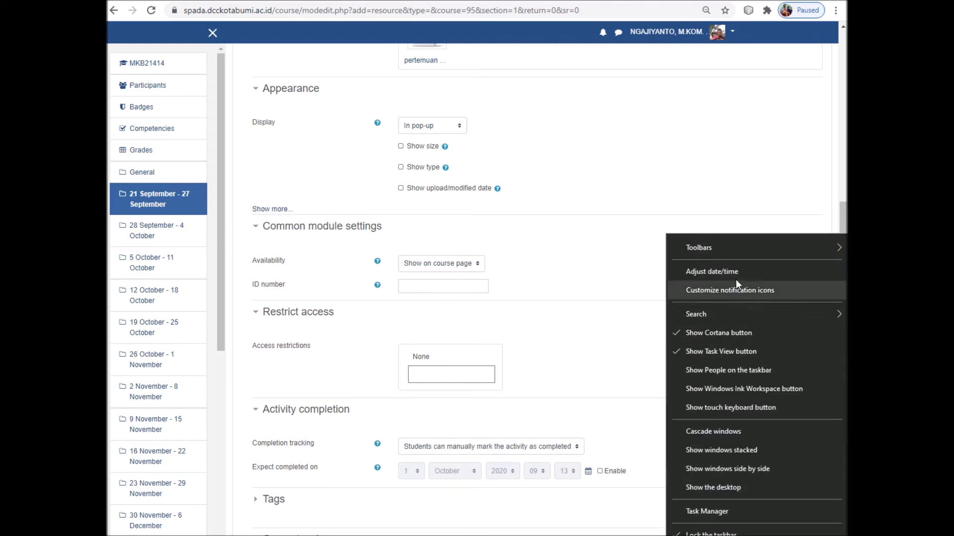
pyautogui.click(737, 271)
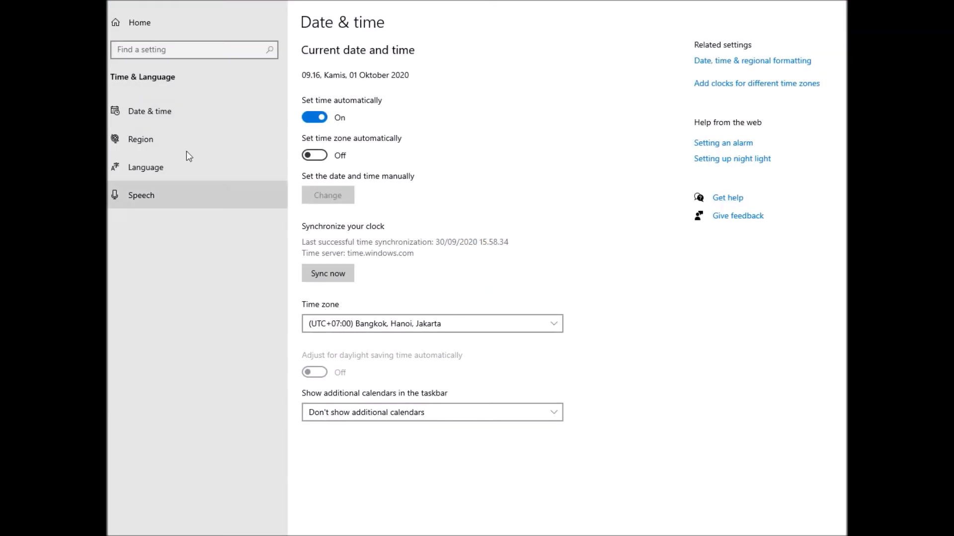
pyautogui.click(144, 111)
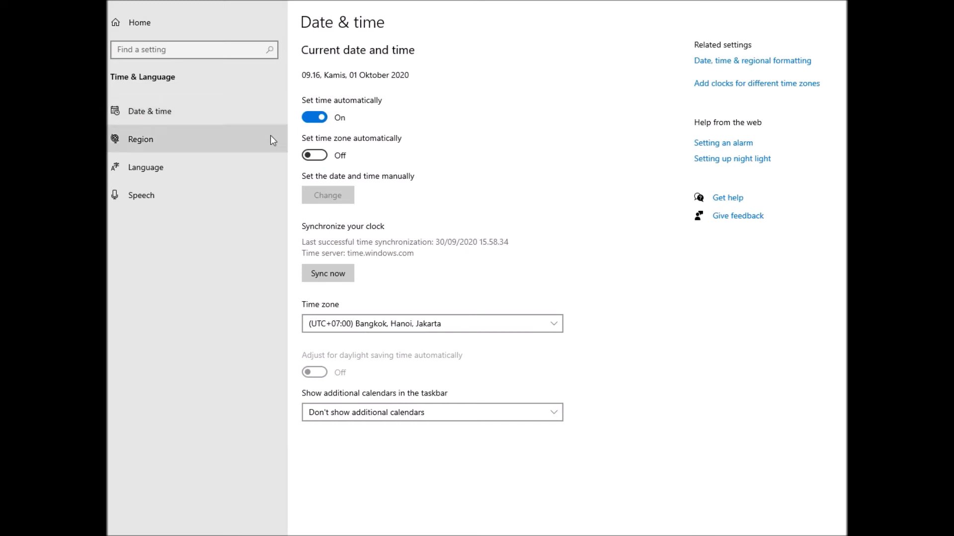
pyautogui.click(160, 114)
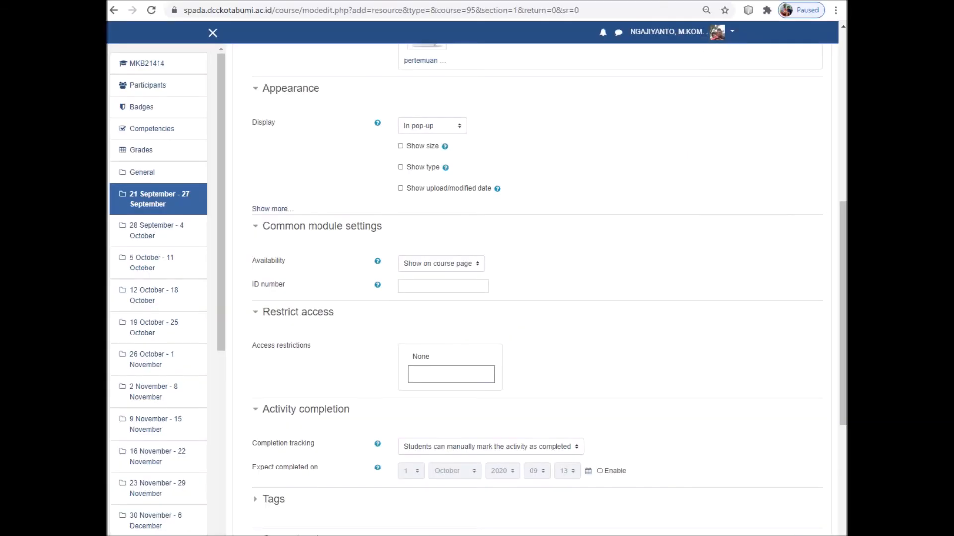
pyautogui.click(813, 535)
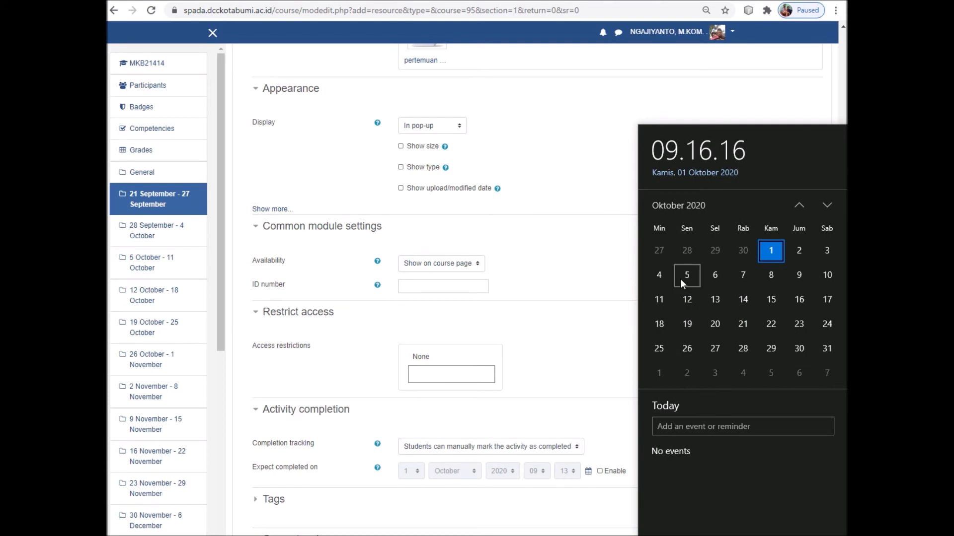
# Add a Date restriction allowing access from 5 October 2020 07:00
pyautogui.click(544, 308)
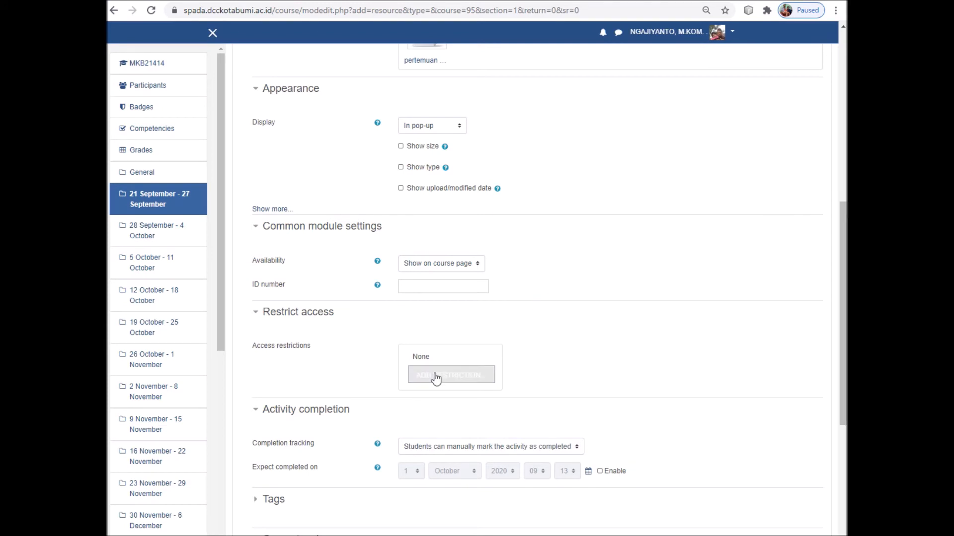
pyautogui.click(454, 377)
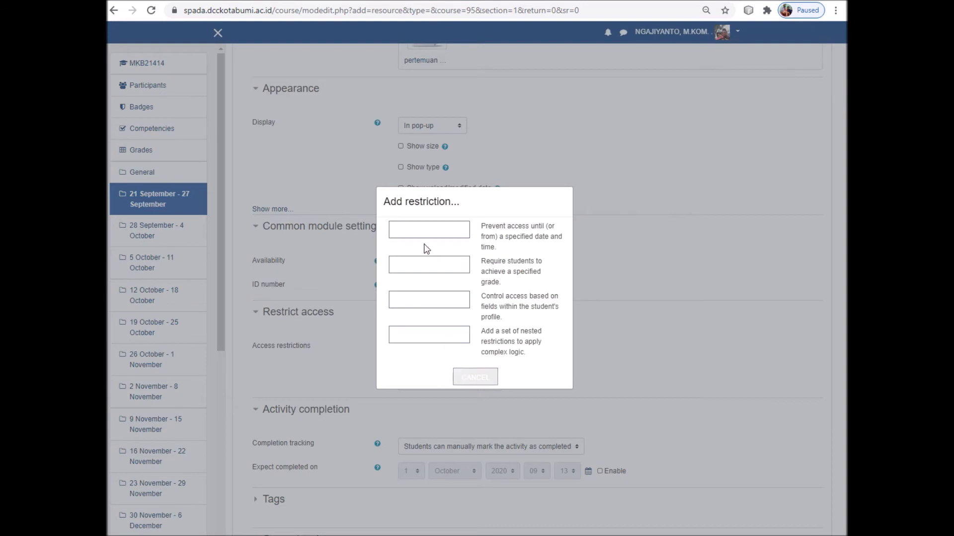
pyautogui.click(423, 233)
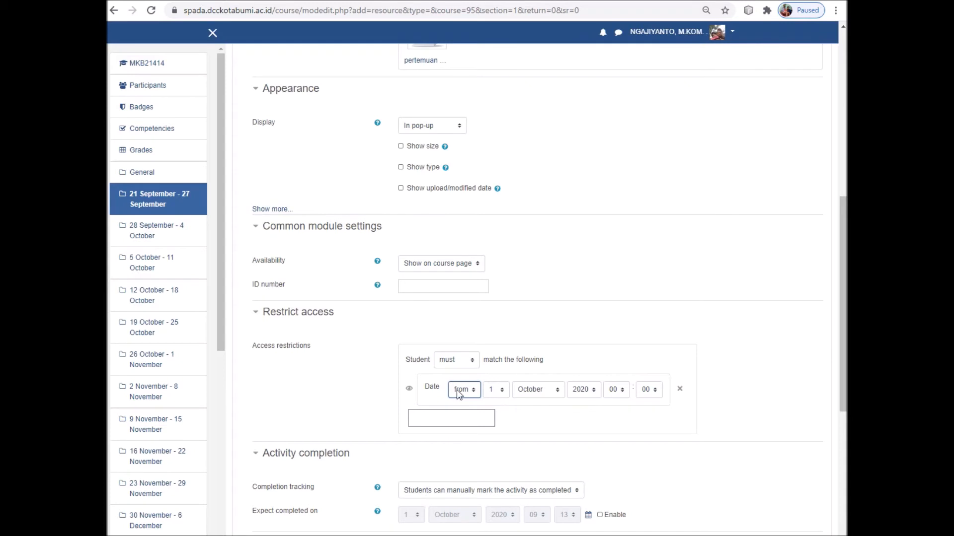
pyautogui.click(495, 390)
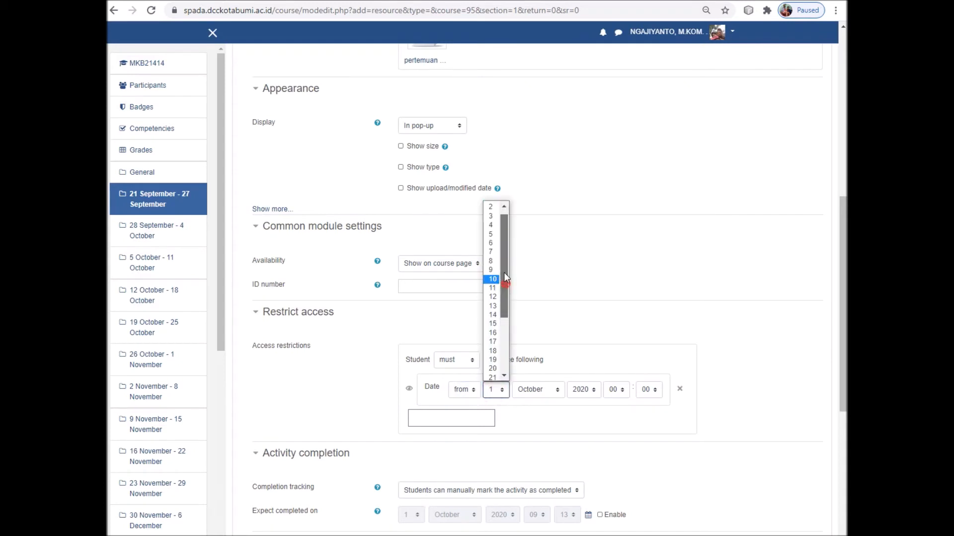
pyautogui.click(495, 242)
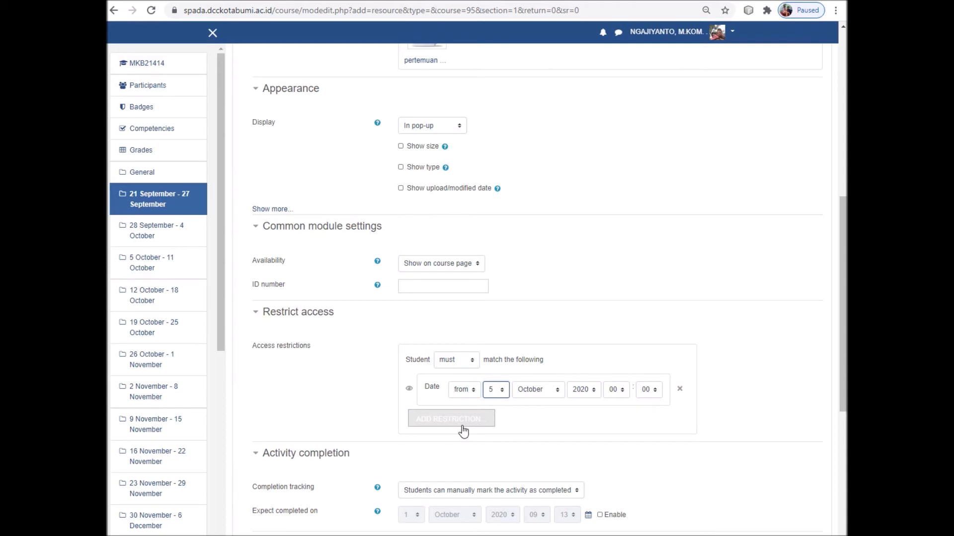
pyautogui.click(623, 392)
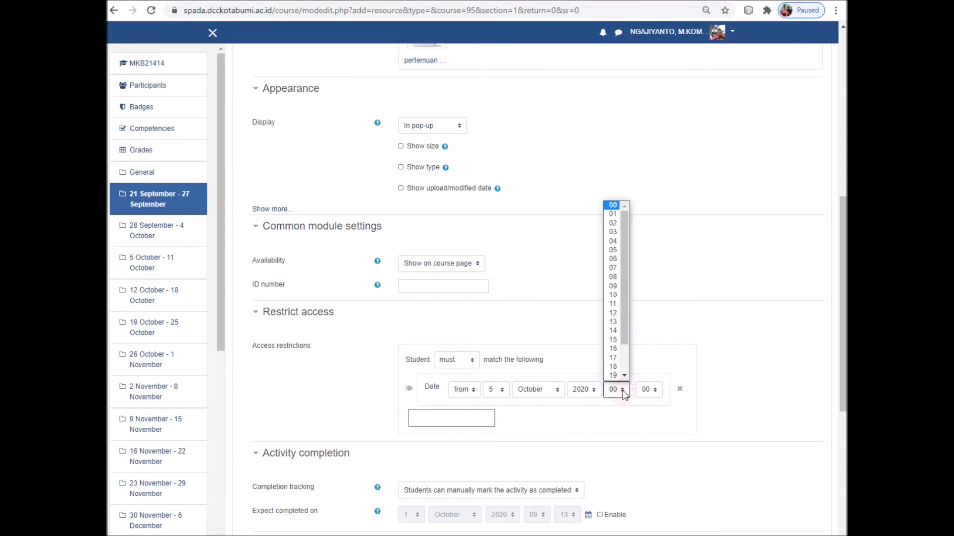
pyautogui.click(616, 268)
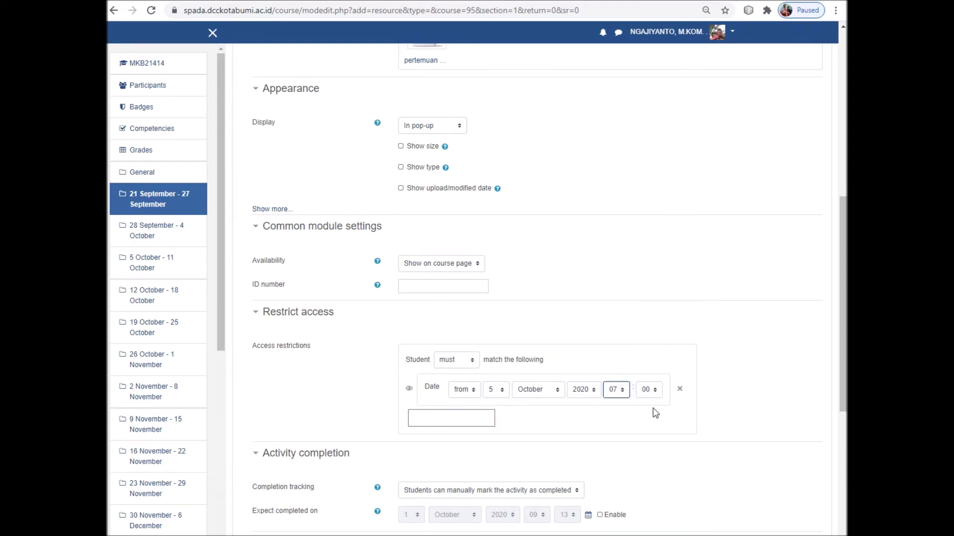
# Add a second Date restriction allowing access until 10 October 2020 17:00
pyautogui.click(443, 427)
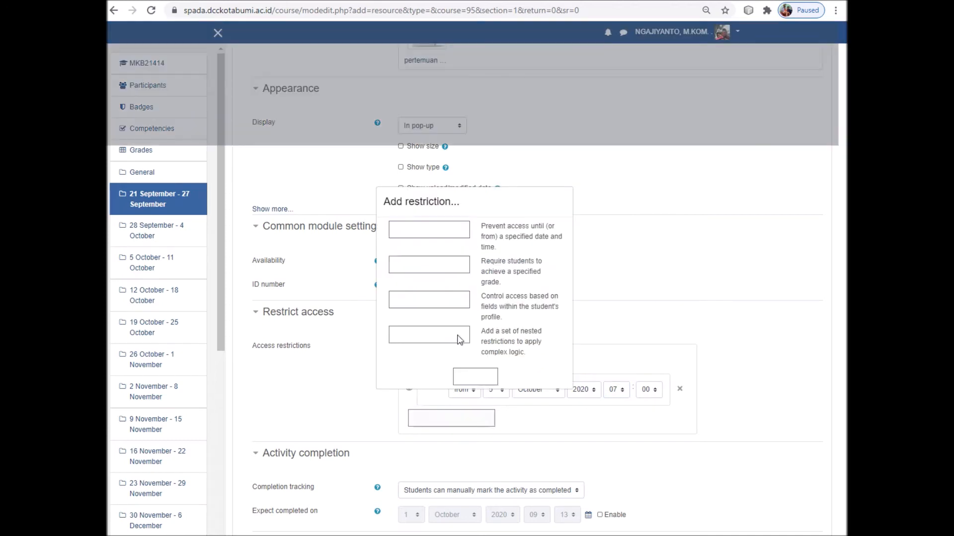
pyautogui.click(431, 233)
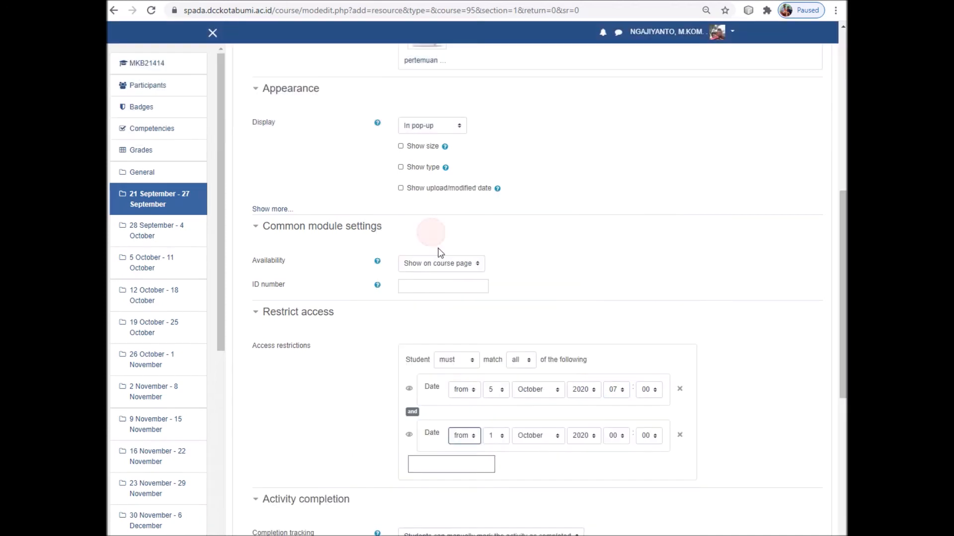
pyautogui.click(473, 435)
pyautogui.click(467, 458)
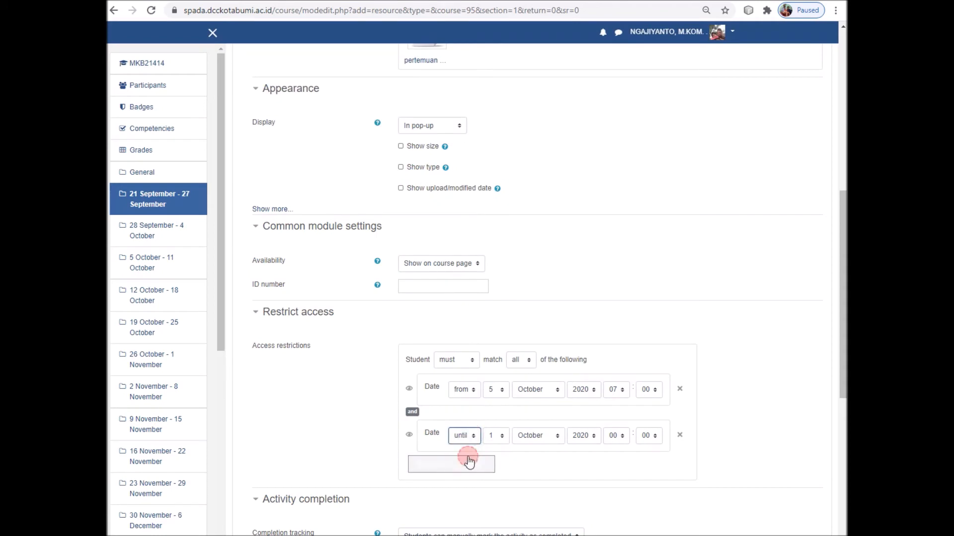
pyautogui.click(502, 439)
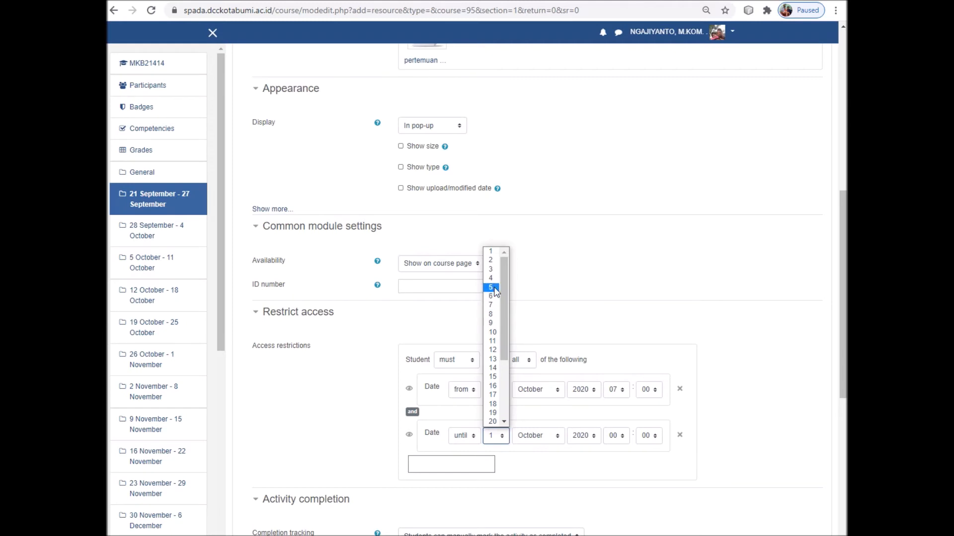
pyautogui.click(493, 332)
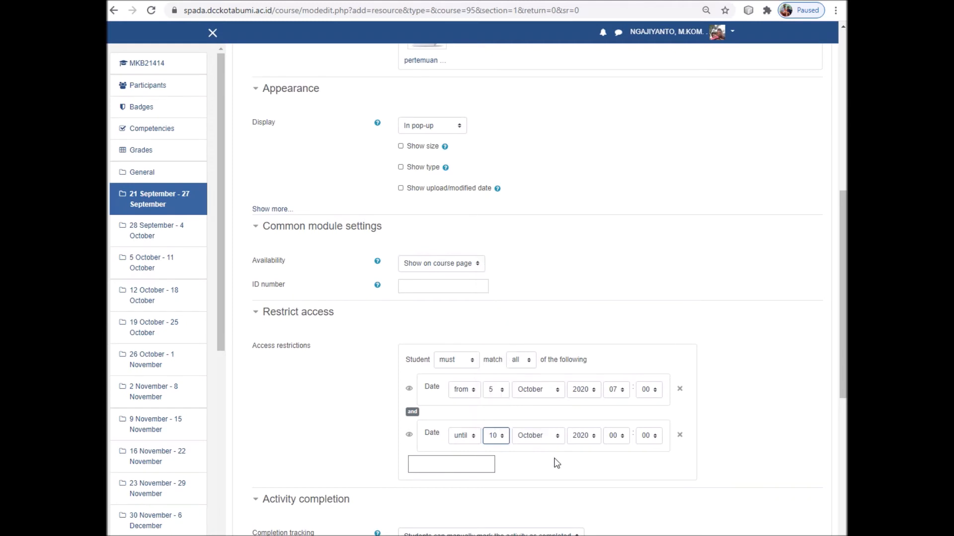
pyautogui.click(624, 436)
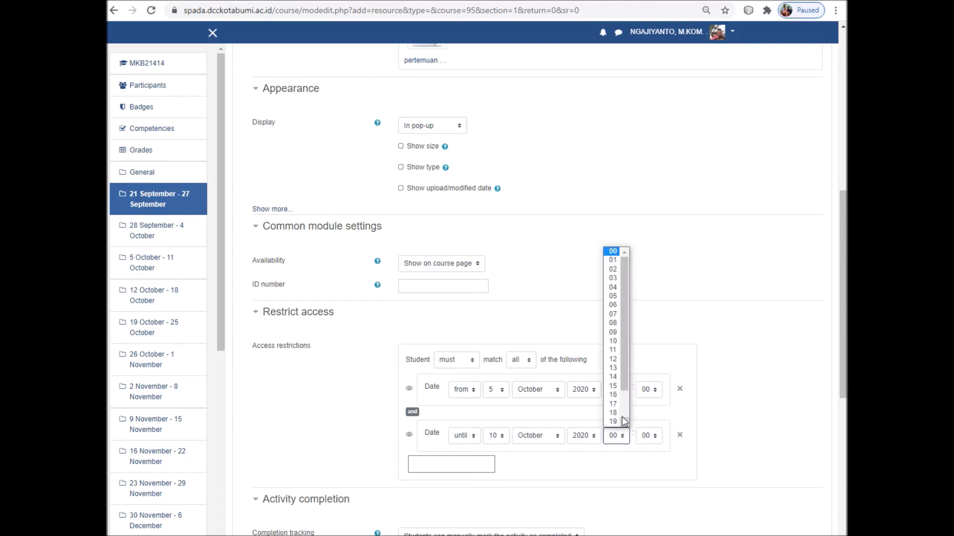
pyautogui.click(616, 404)
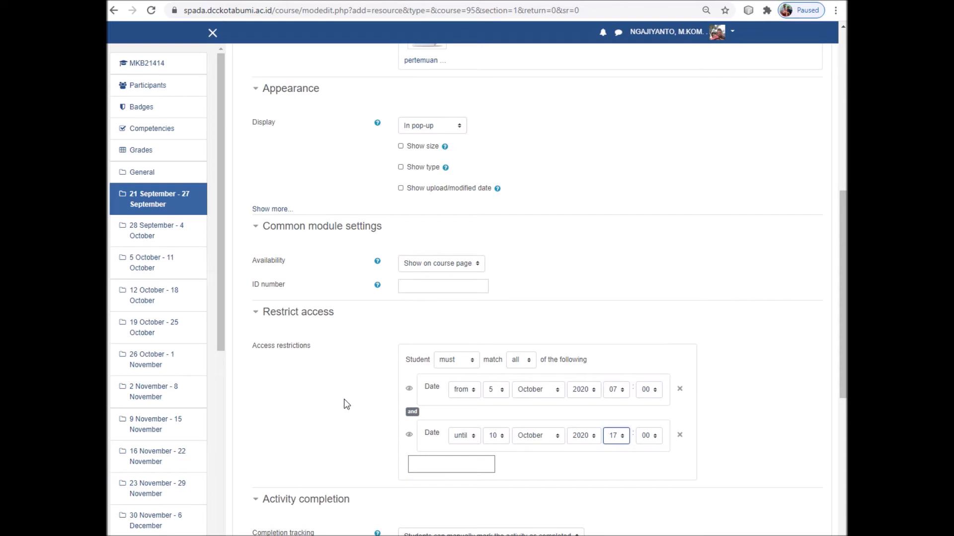
pyautogui.scroll(-3, 356, 381)
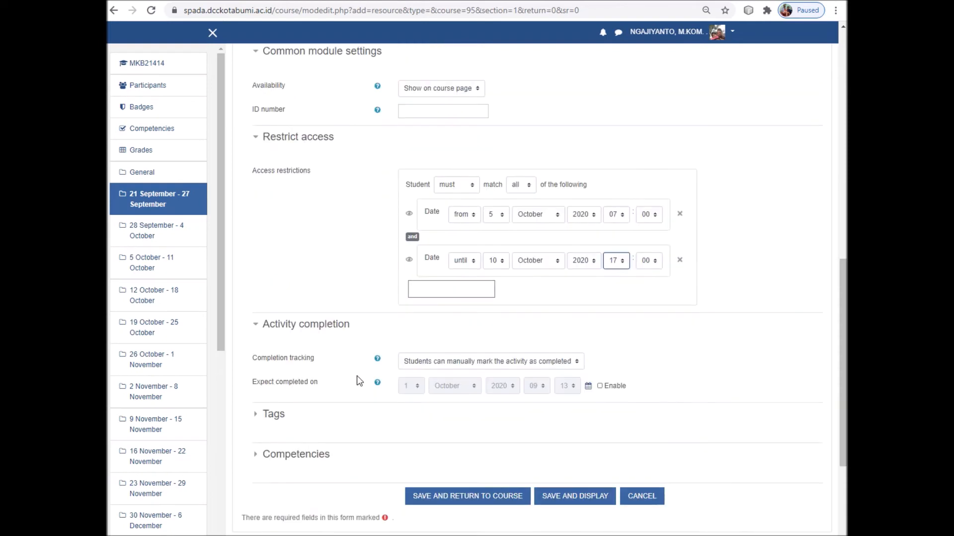
# Set completion tracking to 'Show activity as complete when conditions are met' and enable Expect completed on
pyautogui.click(449, 366)
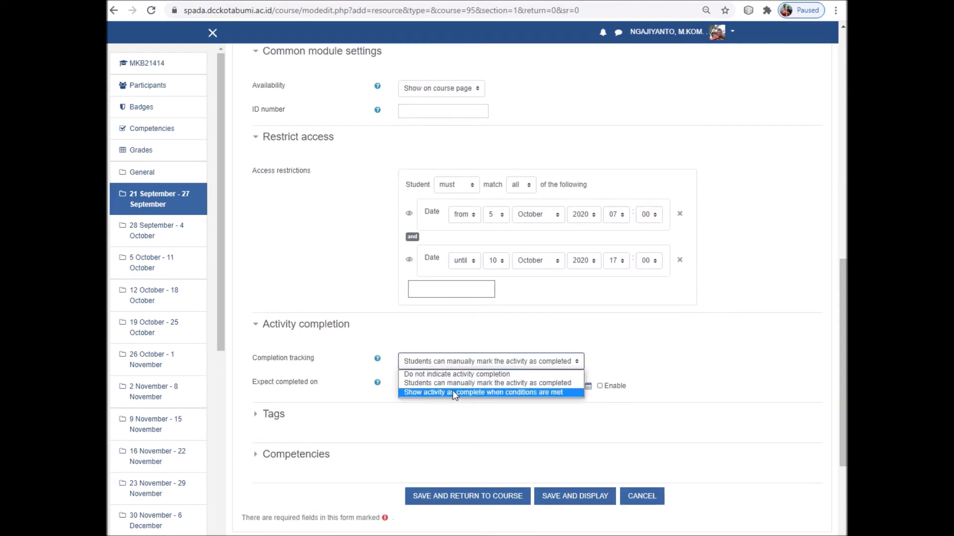
pyautogui.click(493, 392)
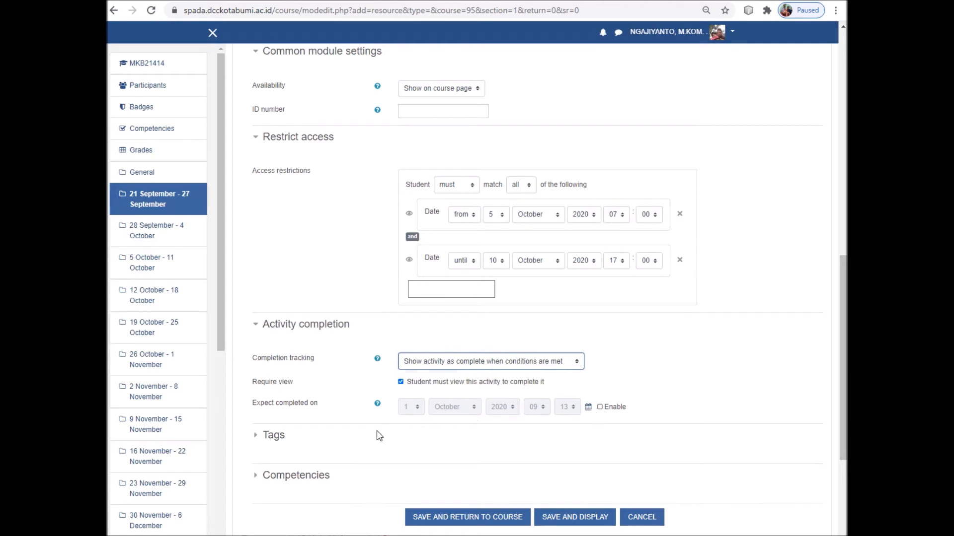
pyautogui.click(600, 407)
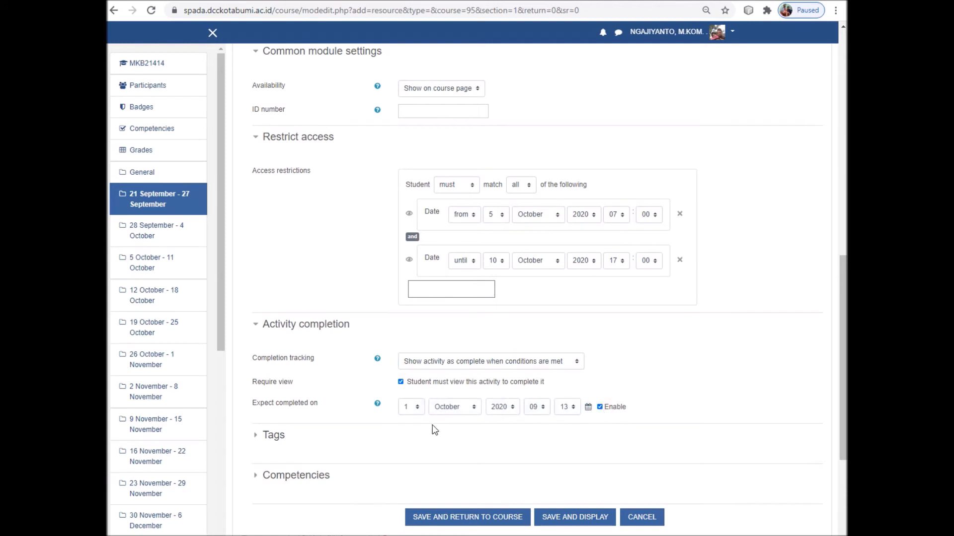
# Set the expected completion date to 10 October 2020 at 17:00
pyautogui.click(415, 411)
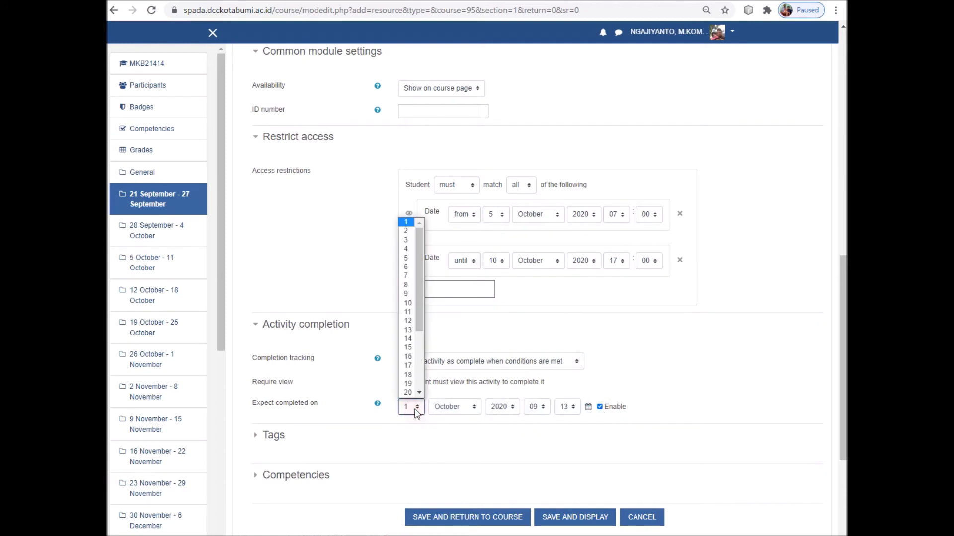
pyautogui.click(411, 307)
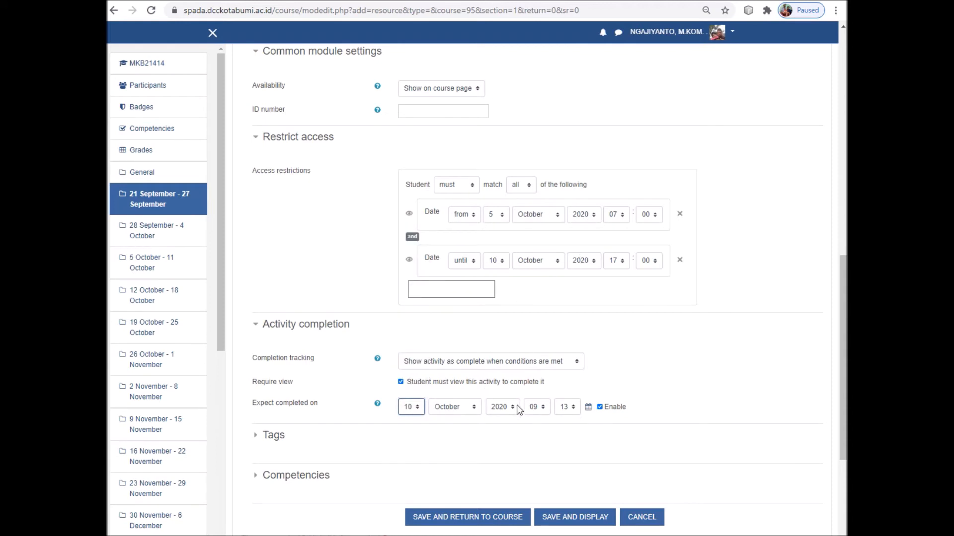
pyautogui.scroll(-1, 471, 423)
pyautogui.scroll(-1, 471, 424)
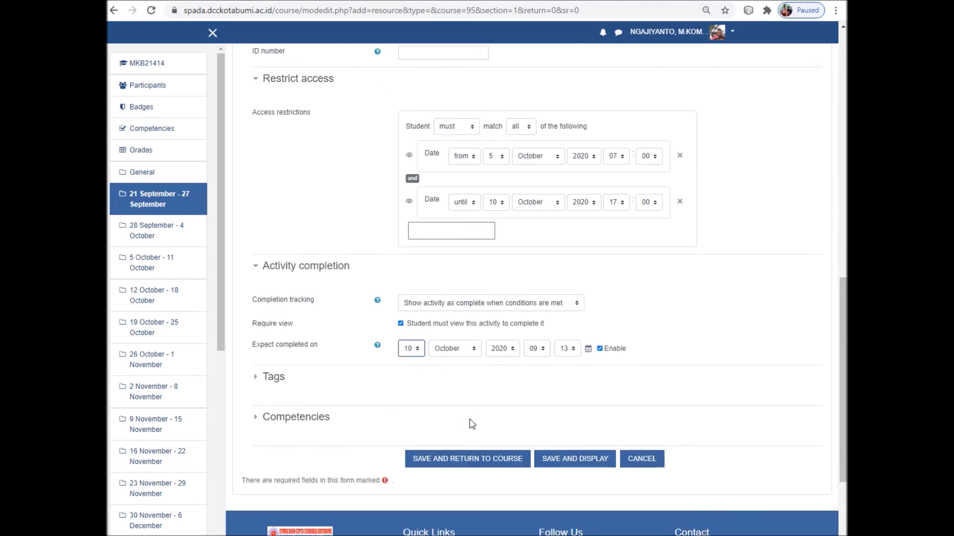
pyautogui.scroll(1, 534, 306)
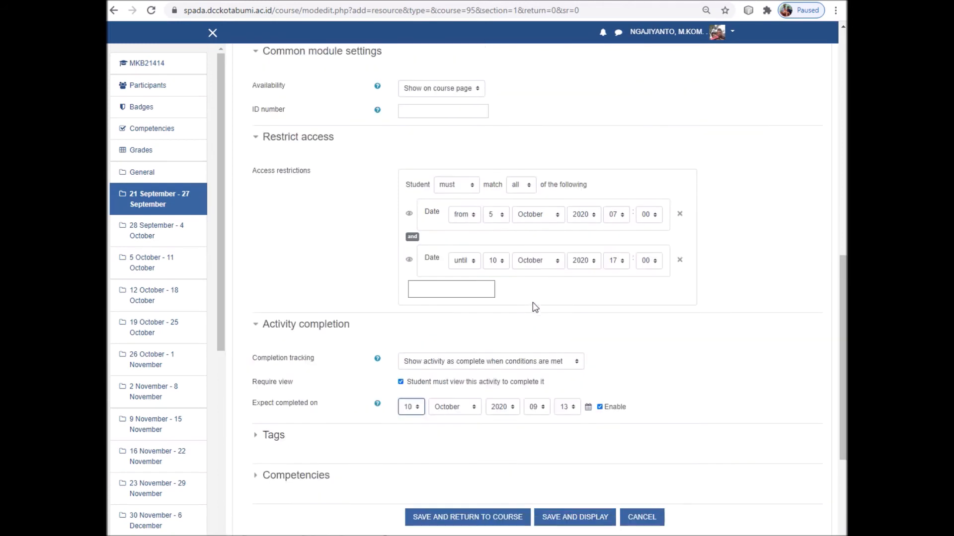
pyautogui.click(541, 411)
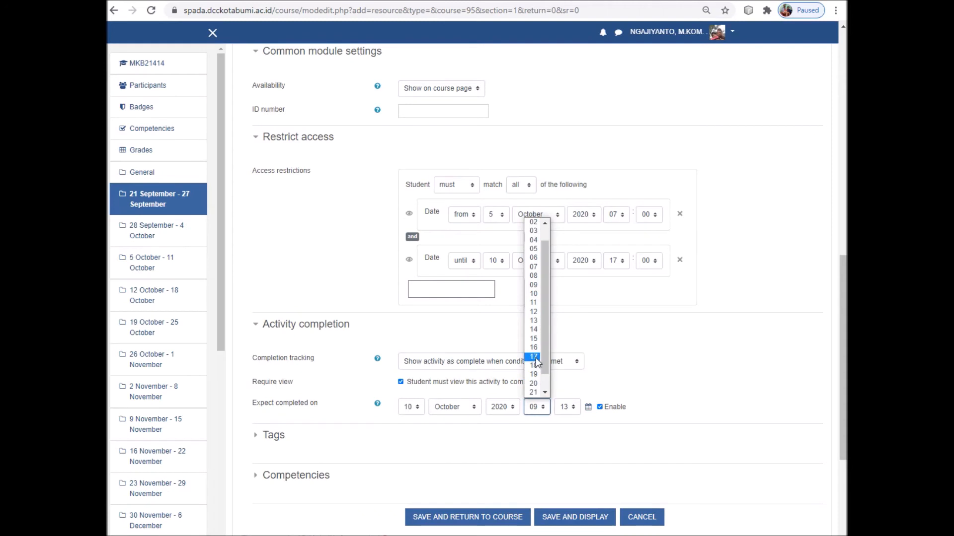
pyautogui.click(537, 359)
pyautogui.click(569, 410)
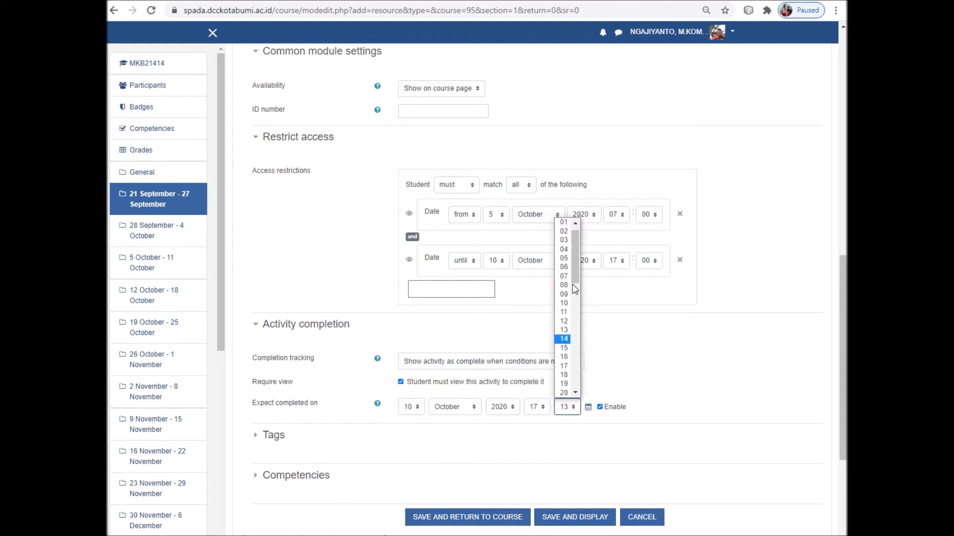
pyautogui.moveTo(572, 271); pyautogui.dragTo(567, 222)
pyautogui.click(566, 222)
pyautogui.scroll(-2, 376, 464)
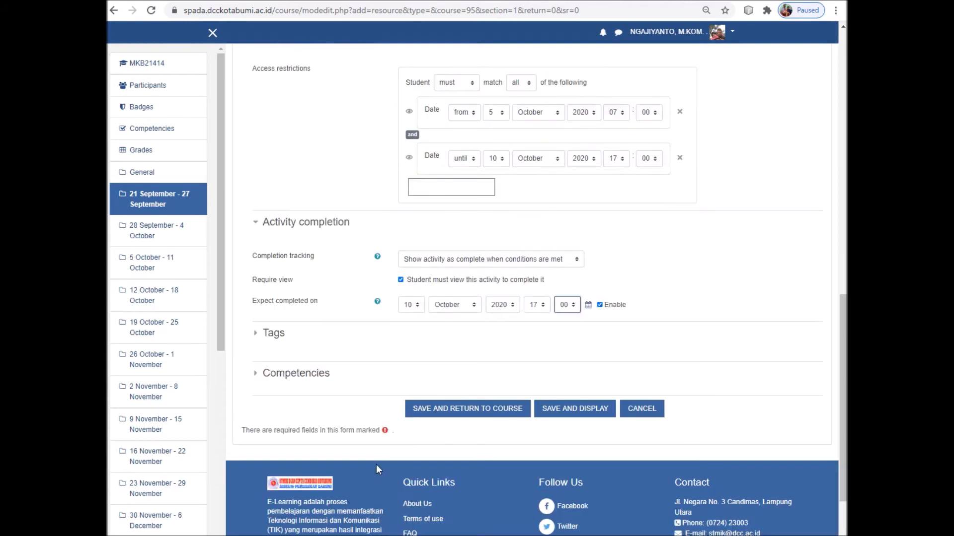
# Save Materi Pertama and return to the course to check its 5–10 October 2020 restriction
pyautogui.click(487, 406)
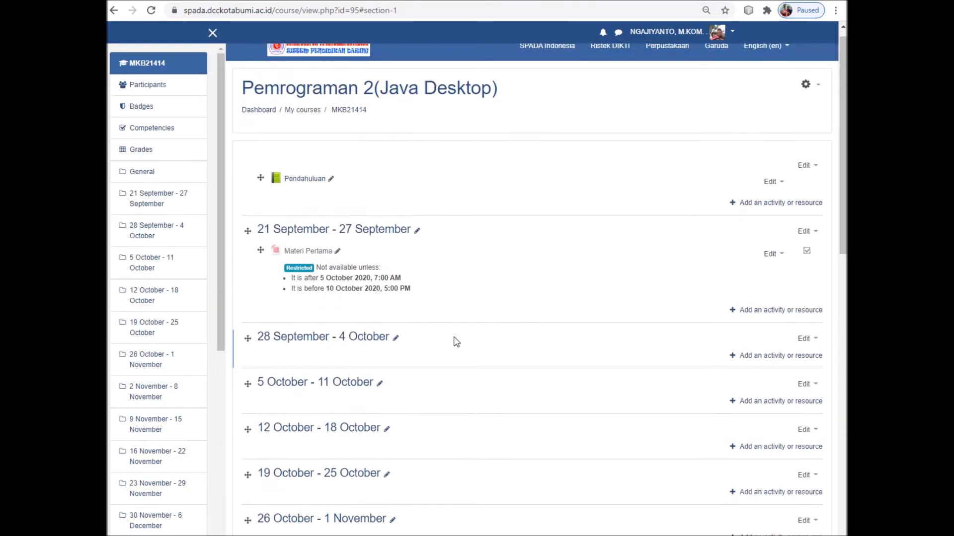
pyautogui.scroll(1, 446, 231)
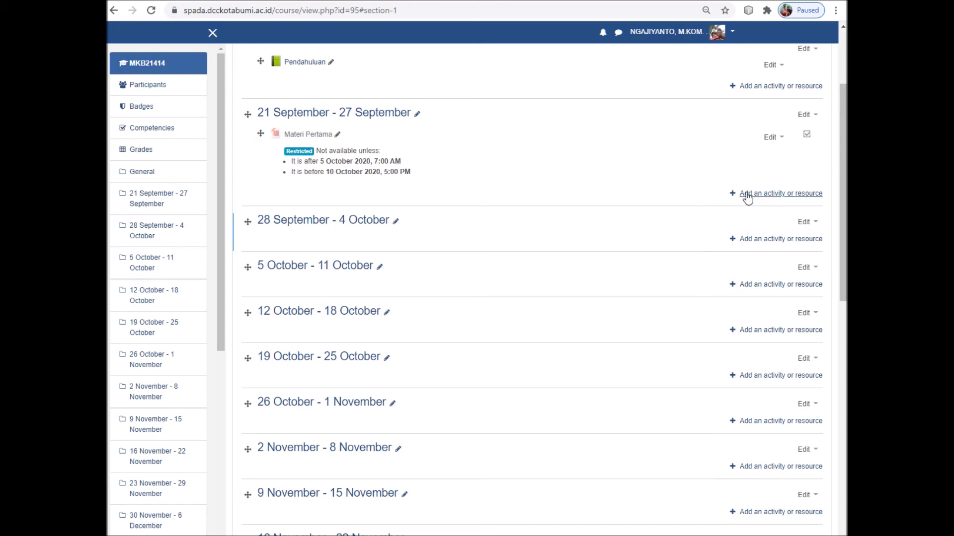
# Open the Pengenalan Java Desktop video on YouTube in a new tab, copy its URL, and return to Moodle
pyautogui.click(164, 1)
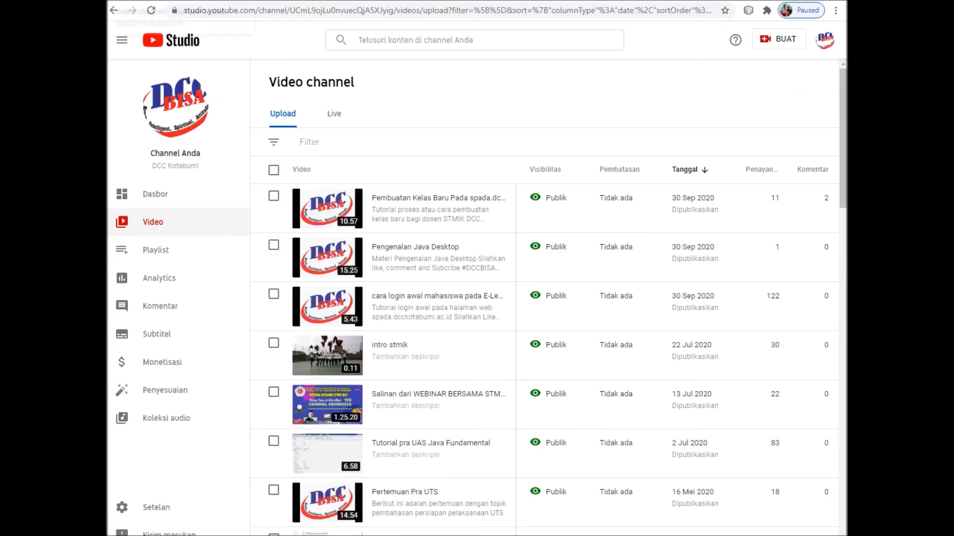
pyautogui.moveTo(460, 274)
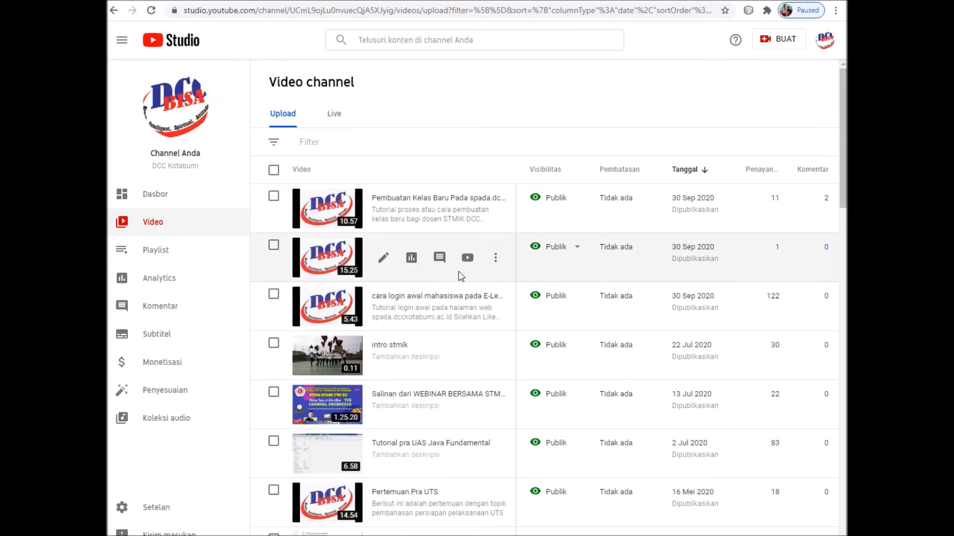
pyautogui.rightClick(494, 260)
pyautogui.click(466, 261)
pyautogui.rightClick(467, 261)
pyautogui.click(480, 269)
pyautogui.click(312, 1)
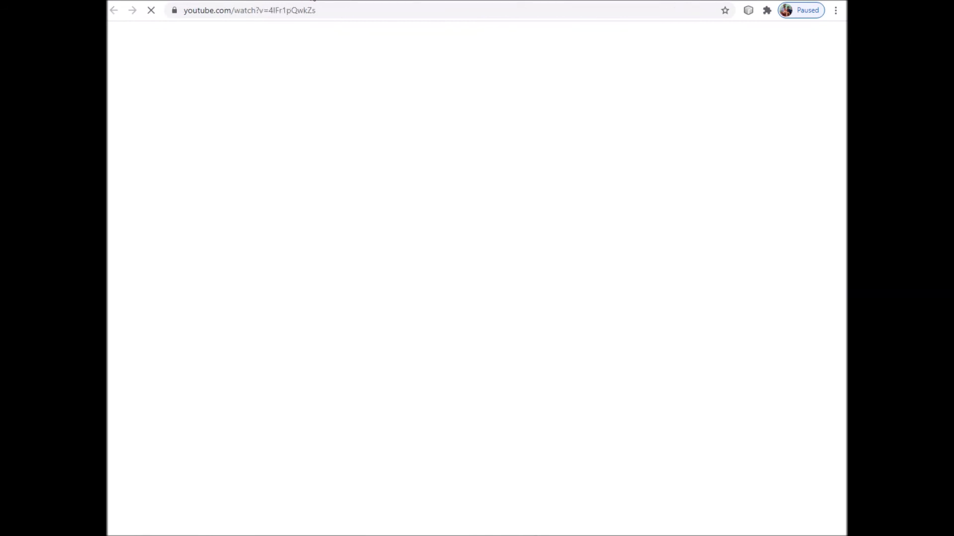
pyautogui.click(330, 9)
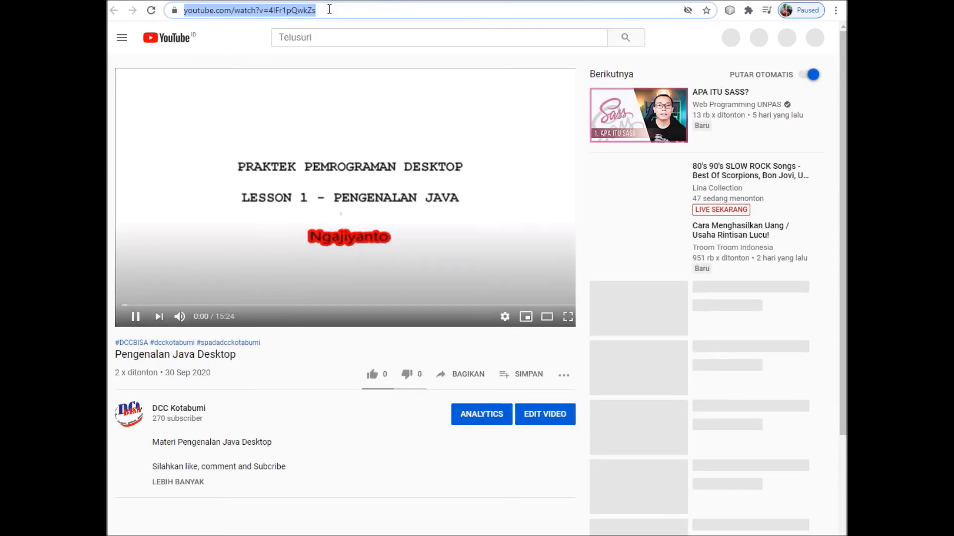
pyautogui.click(389, 1)
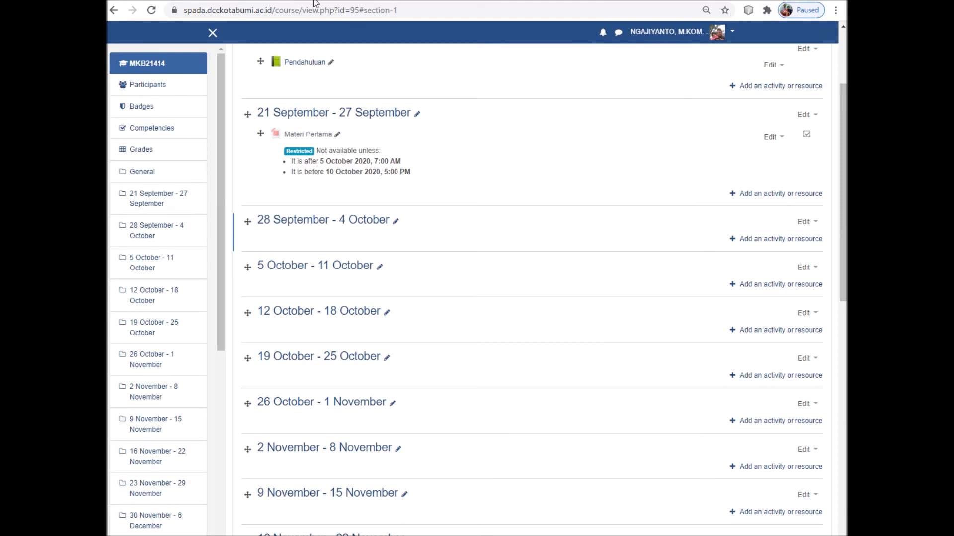
# Add a URL resource to the 21 September - 27 September week
pyautogui.click(772, 195)
pyautogui.moveTo(457, 225); pyautogui.dragTo(457, 321)
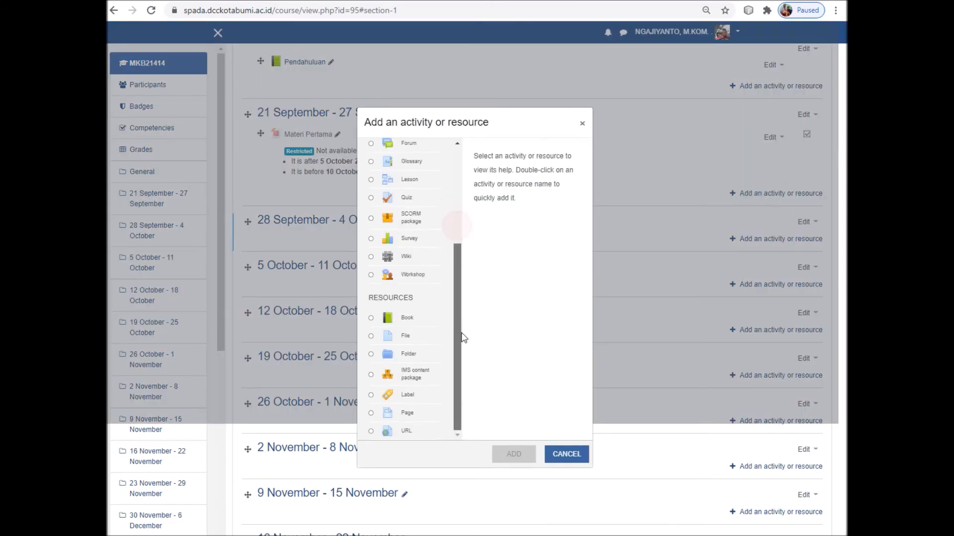
pyautogui.click(371, 431)
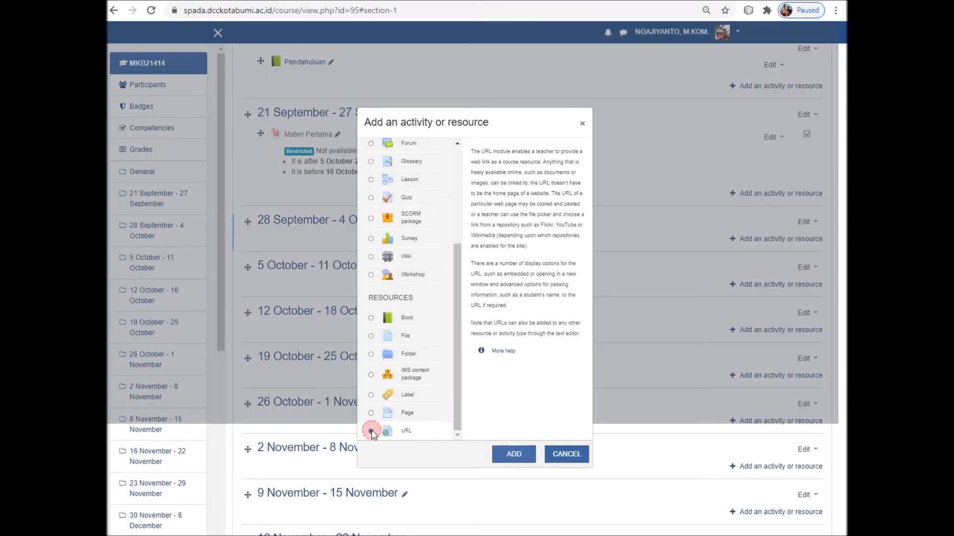
pyautogui.click(514, 455)
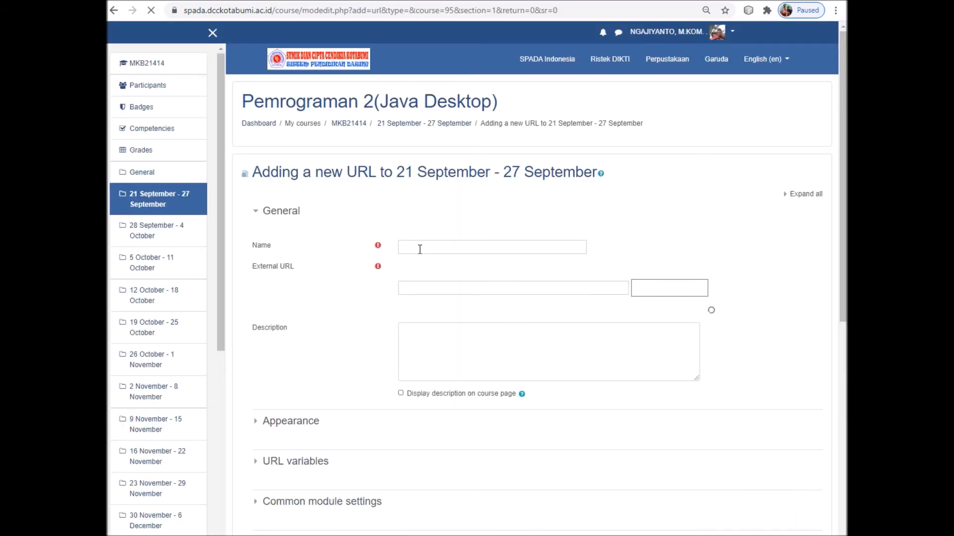
# Name the URL 'Link Materi Pertama' and paste the YouTube video address as External URL
pyautogui.click(421, 249)
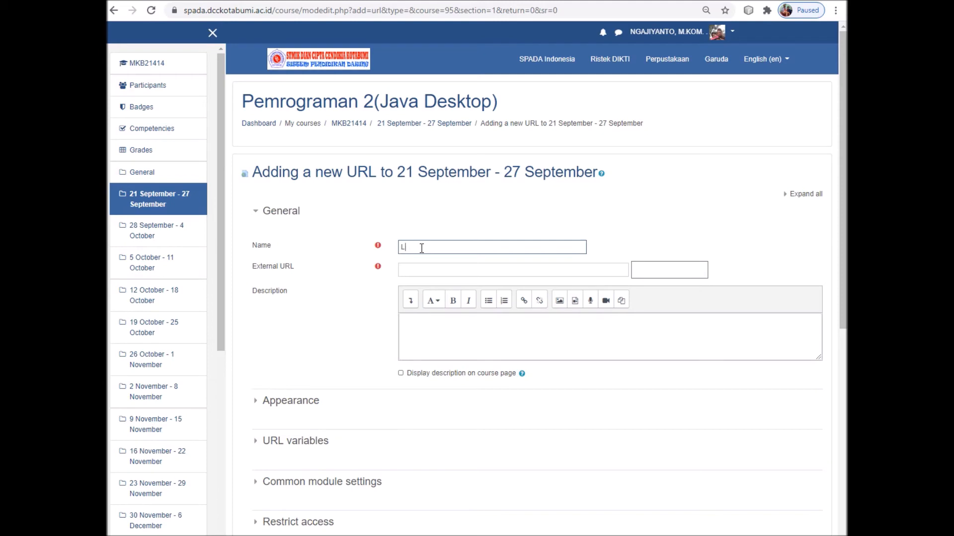
pyautogui.write('Link Materi Pertama')
pyautogui.click(522, 272)
pyautogui.write('https://www.youtube.com/watch?v=4IFT1pQwkZs')
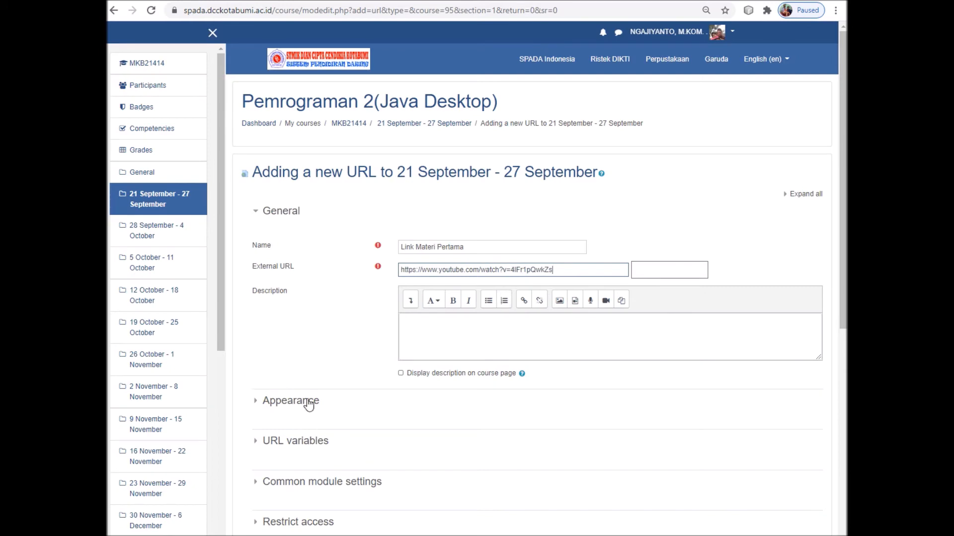
# Set the link's display mode to open in a pop-up window
pyautogui.click(256, 405)
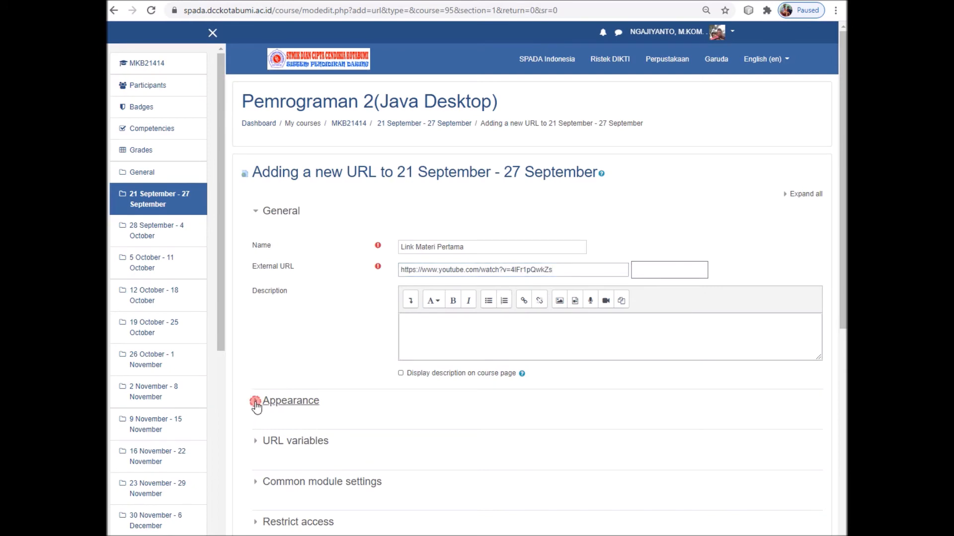
pyautogui.click(420, 438)
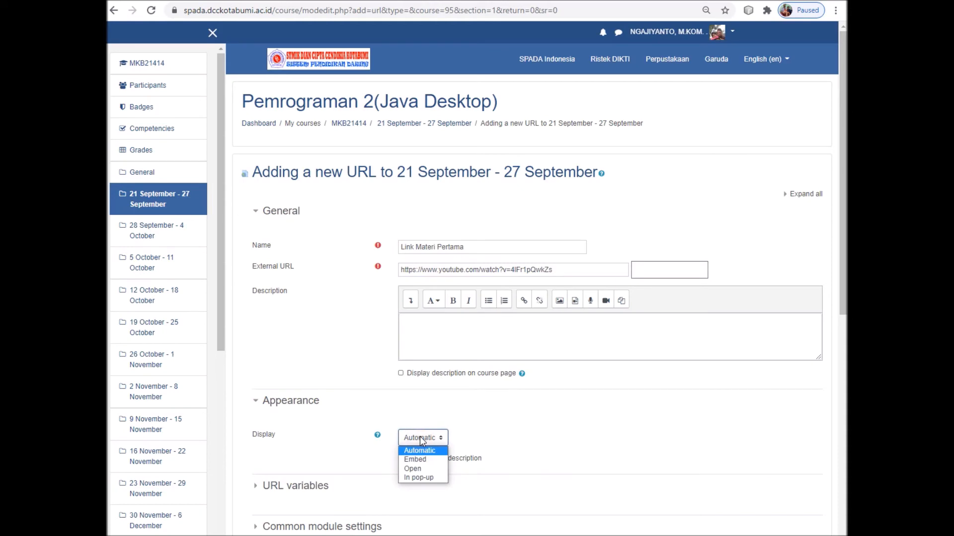
pyautogui.click(426, 478)
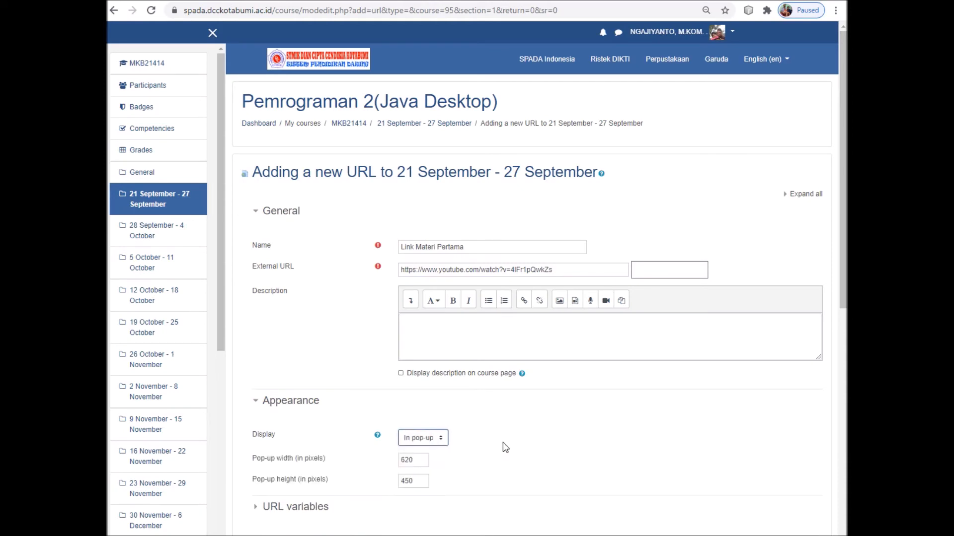
pyautogui.scroll(-2, 502, 362)
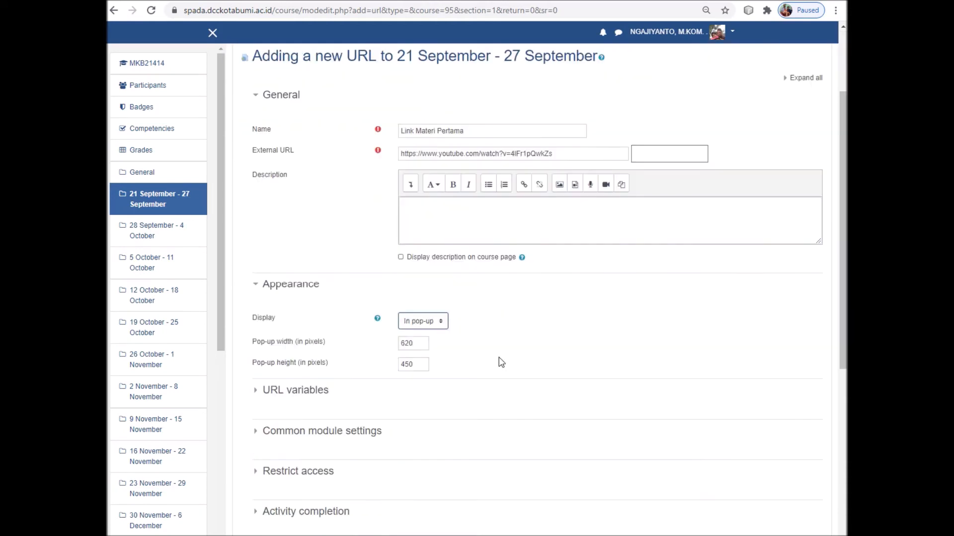
pyautogui.scroll(2, 508, 351)
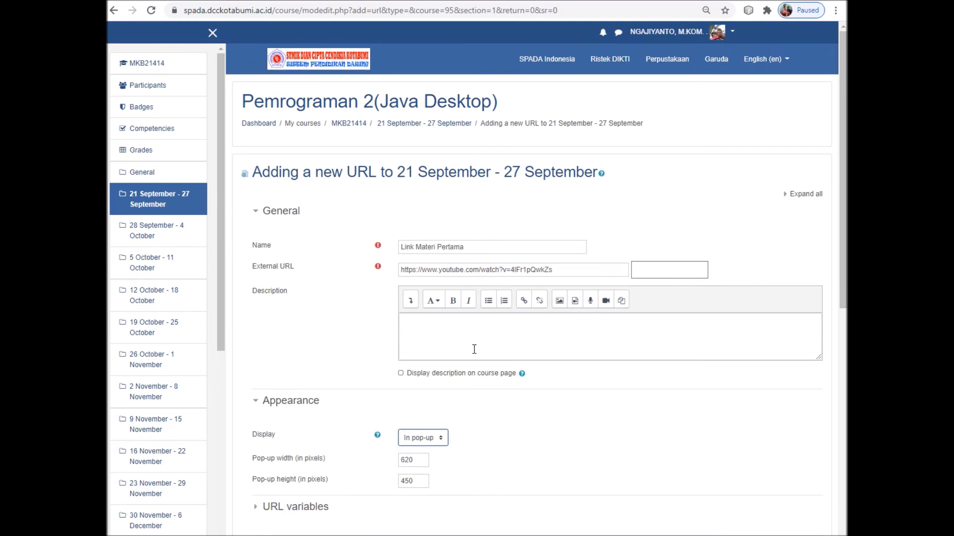
pyautogui.scroll(-1, 475, 349)
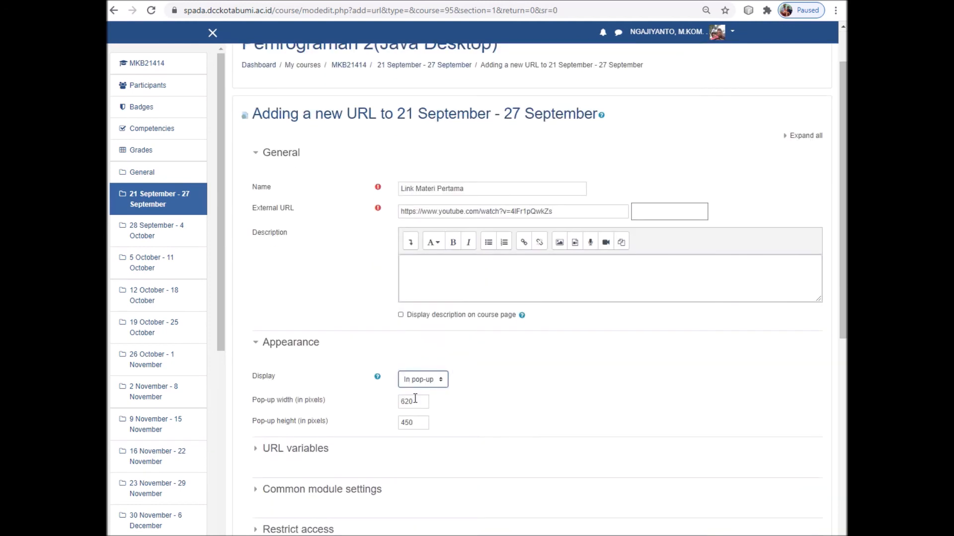
pyautogui.scroll(-1, 416, 414)
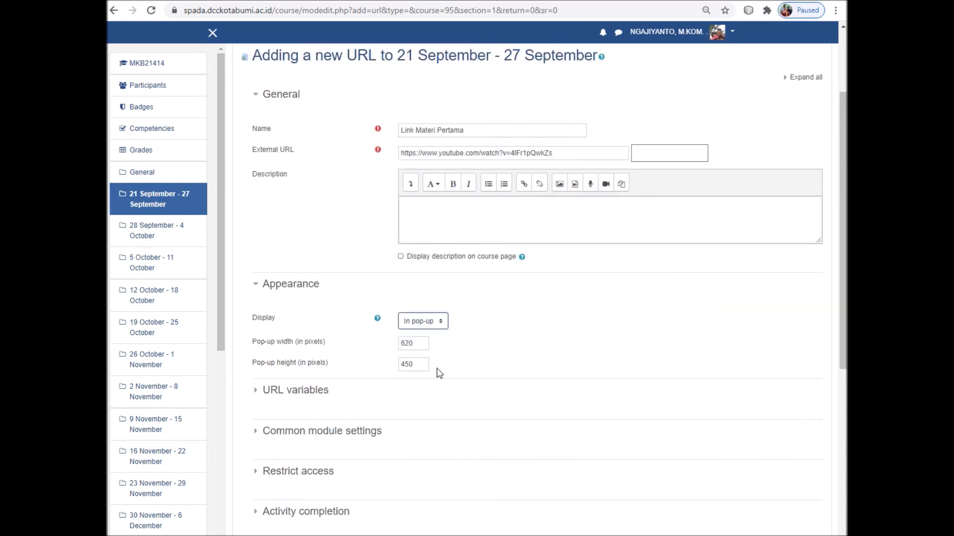
# Expand URL variables and review the remaining URL form settings
pyautogui.click(255, 390)
pyautogui.scroll(-1, 577, 441)
pyautogui.scroll(-1, 578, 441)
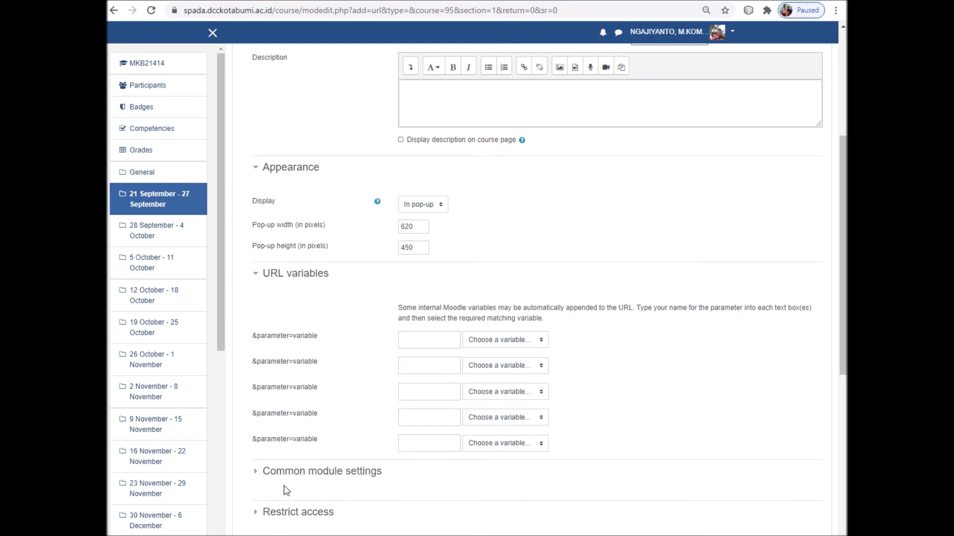
pyautogui.scroll(-1, 298, 484)
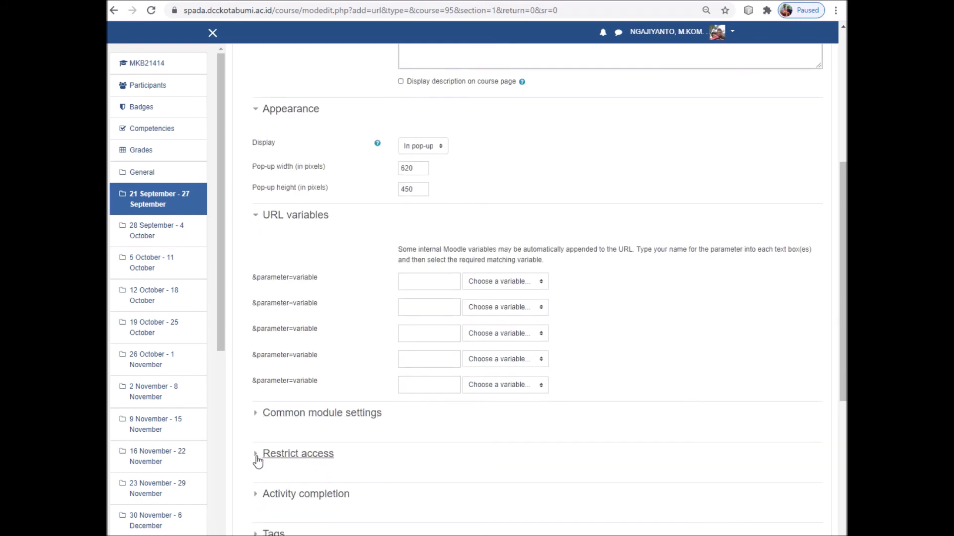
pyautogui.scroll(-2, 472, 425)
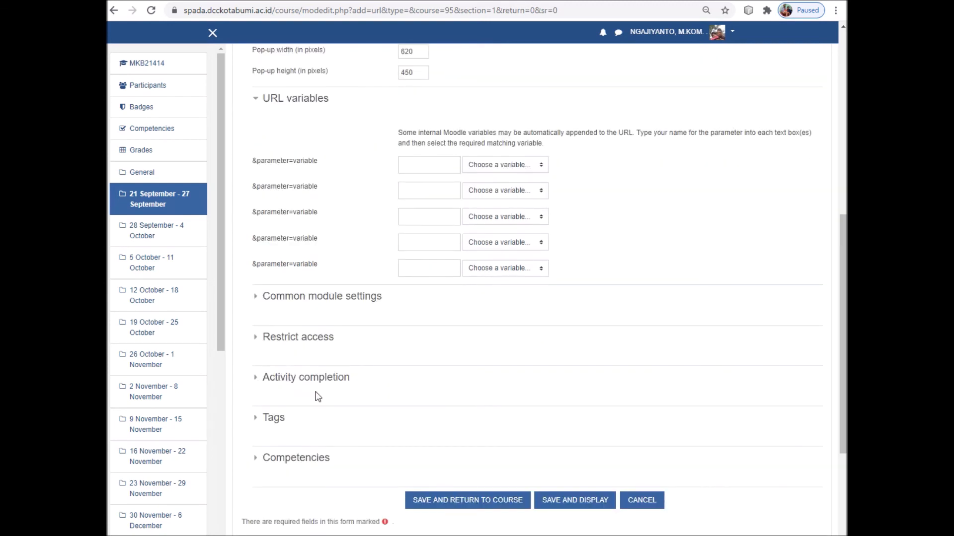
pyautogui.scroll(3, 540, 393)
pyautogui.scroll(3, 541, 395)
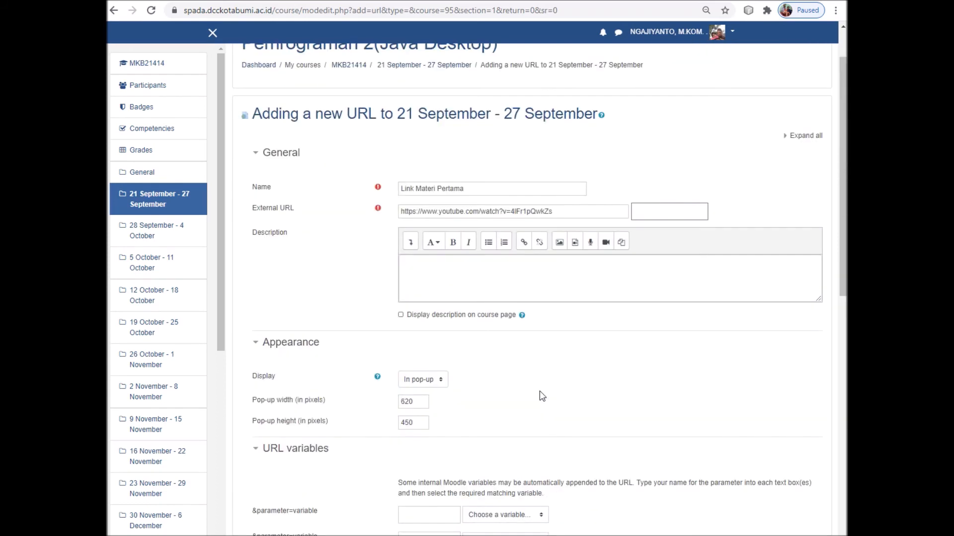
pyautogui.scroll(-6, 540, 392)
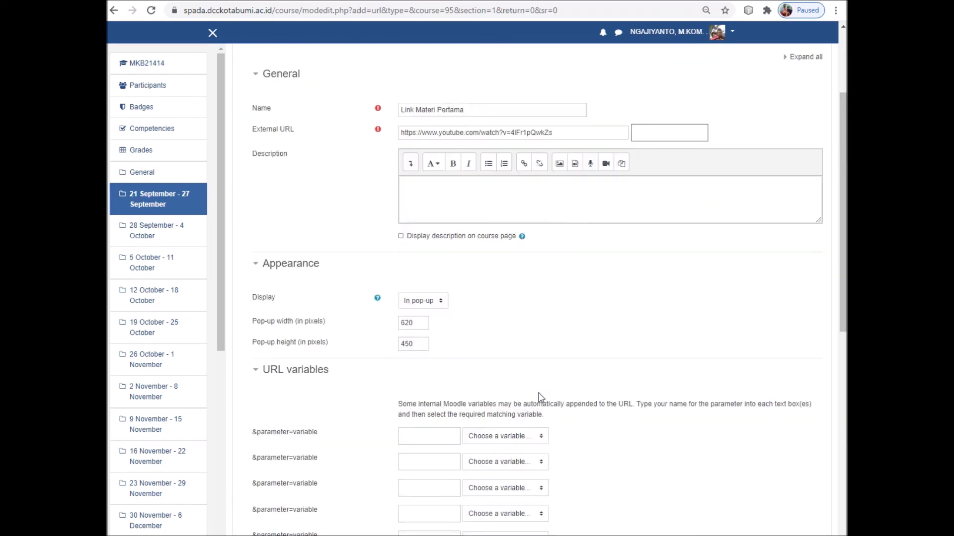
pyautogui.scroll(1, 500, 432)
pyautogui.scroll(-1, 501, 436)
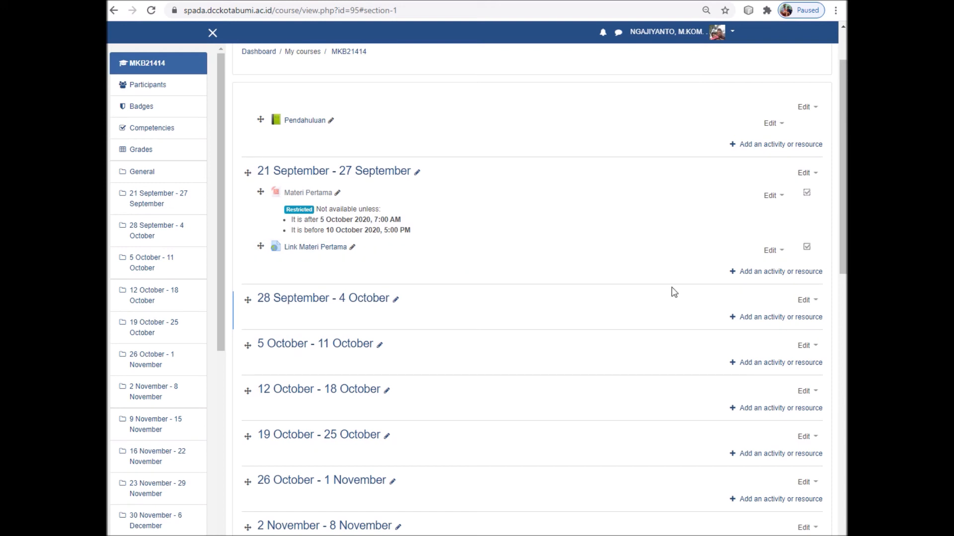
# Pick Feedback from the activity chooser for the 21 September - 27 September week and add it
pyautogui.click(779, 273)
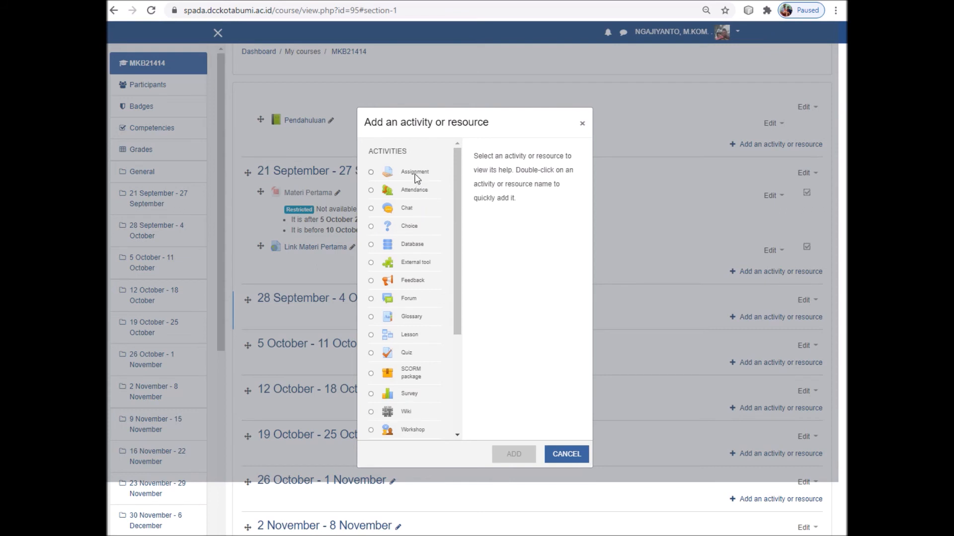
pyautogui.moveTo(458, 276)
pyautogui.mouseDown()
pyautogui.moveTo(467, 350)
pyautogui.moveTo(456, 288)
pyautogui.mouseUp()
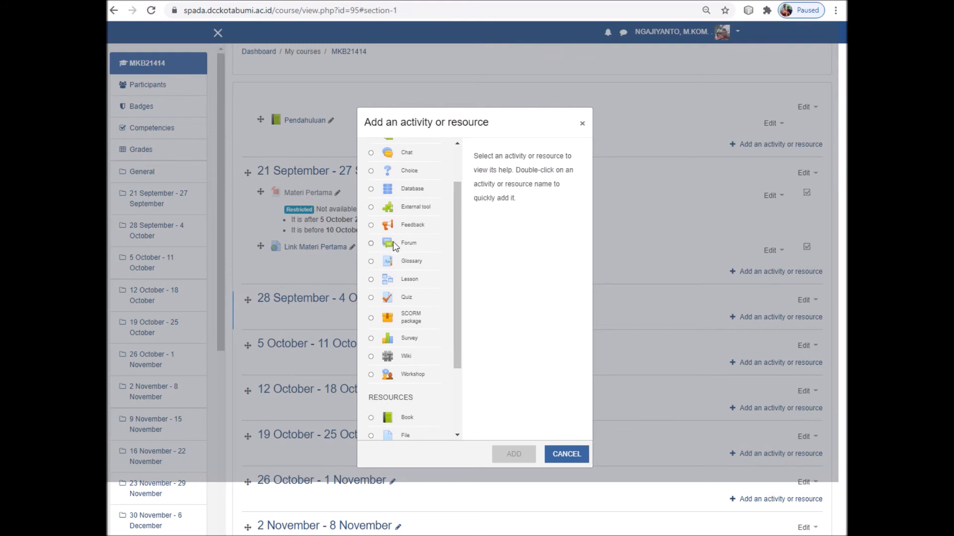
pyautogui.click(371, 226)
pyautogui.moveTo(456, 303)
pyautogui.mouseDown()
pyautogui.moveTo(459, 354)
pyautogui.moveTo(456, 292)
pyautogui.mouseUp()
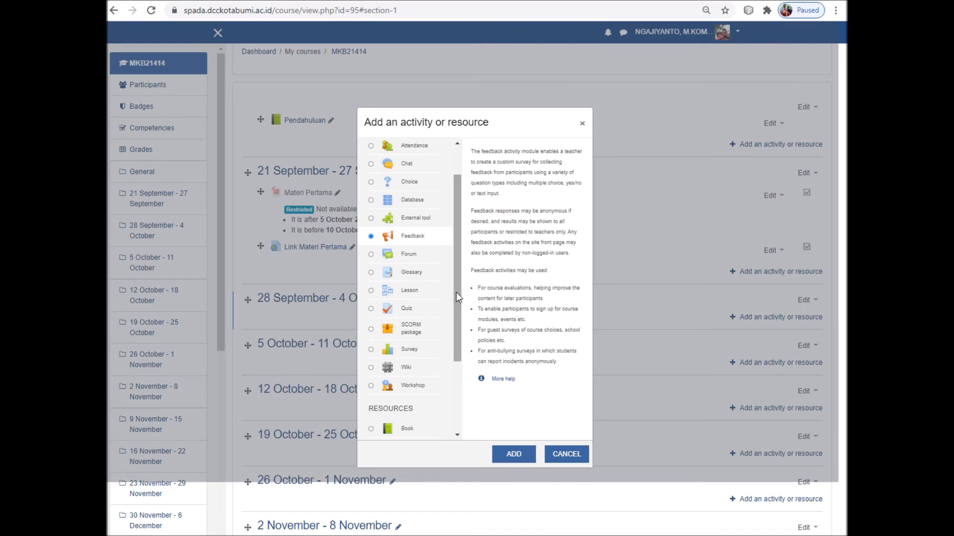
pyautogui.click(514, 455)
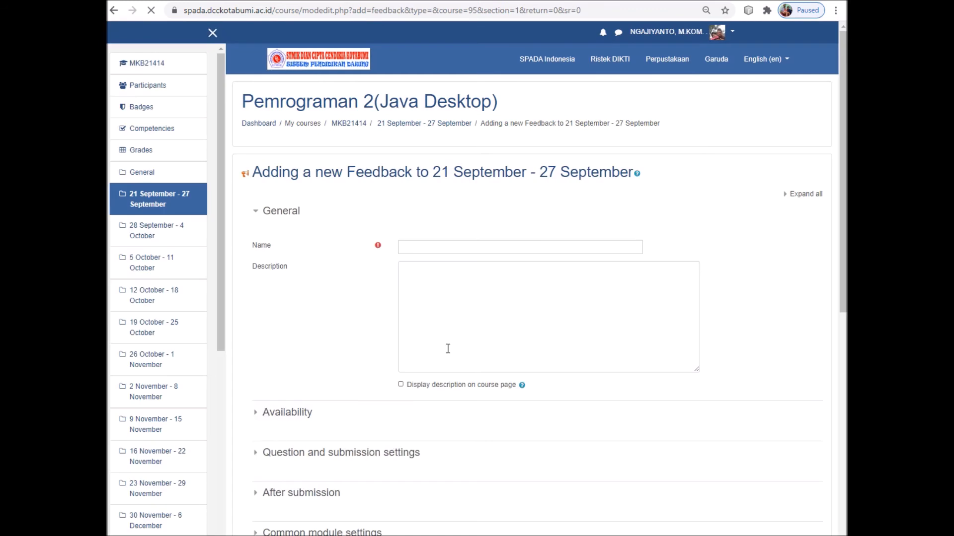
# Name the feedback Umpan Bali and enable answer dates opening on the 5th, closing on the 10th
pyautogui.click(420, 249)
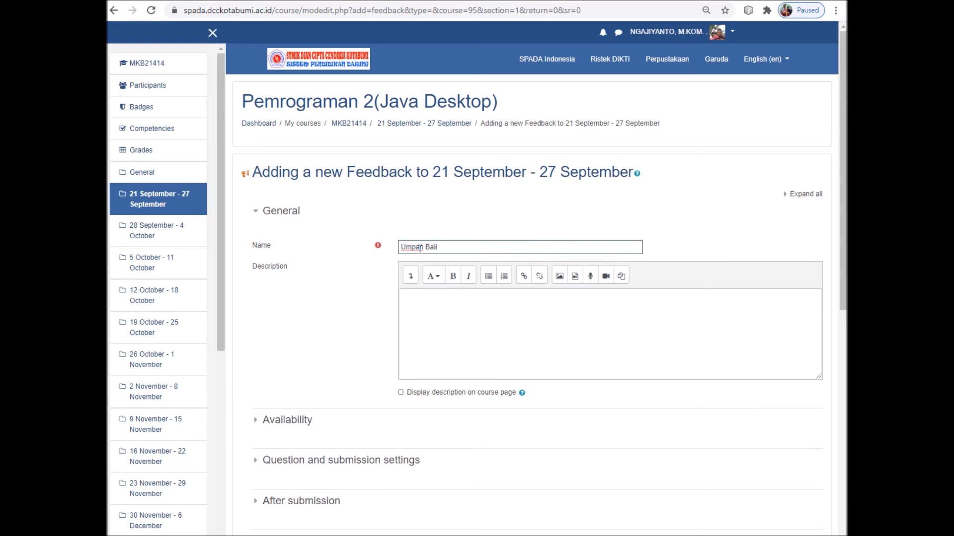
pyautogui.click(257, 422)
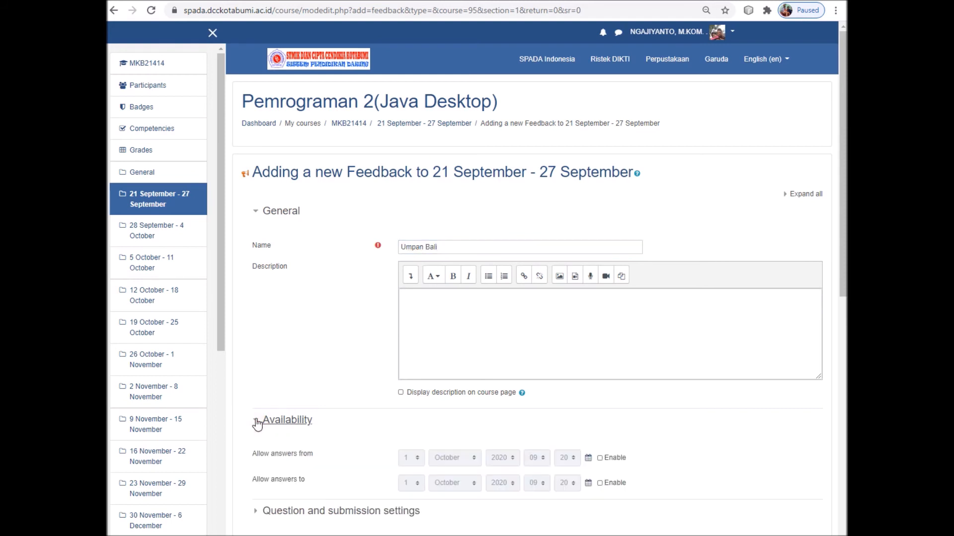
pyautogui.click(600, 458)
pyautogui.click(599, 483)
pyautogui.scroll(-1, 593, 483)
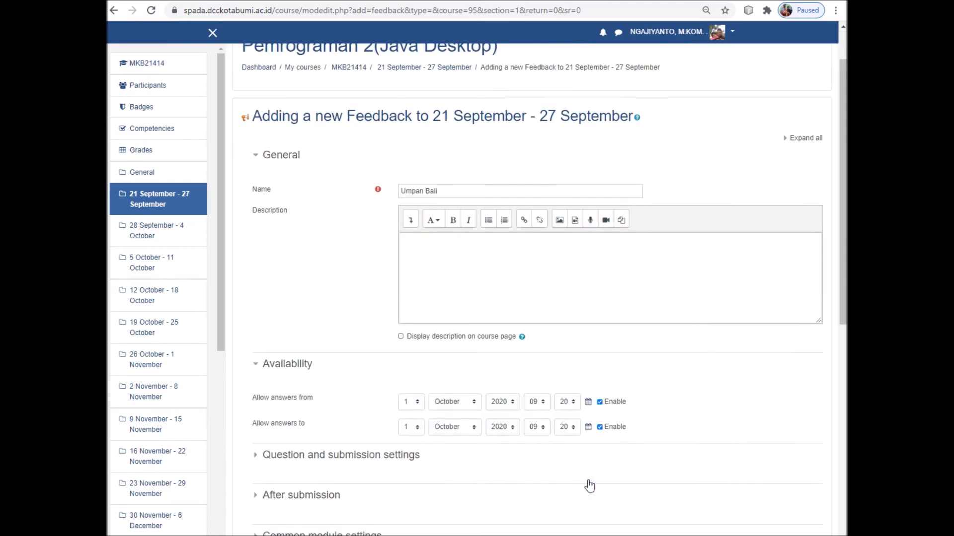
pyautogui.click(408, 401)
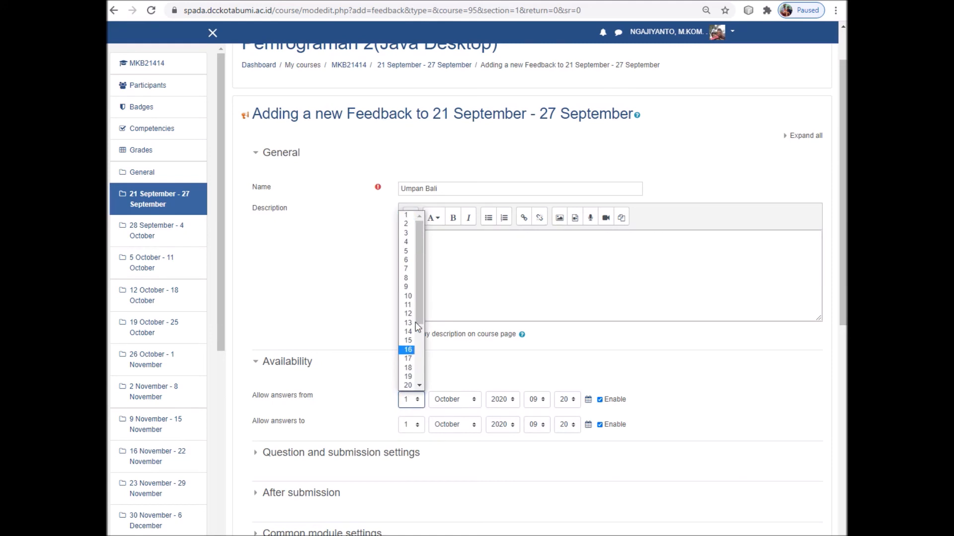
pyautogui.click(406, 251)
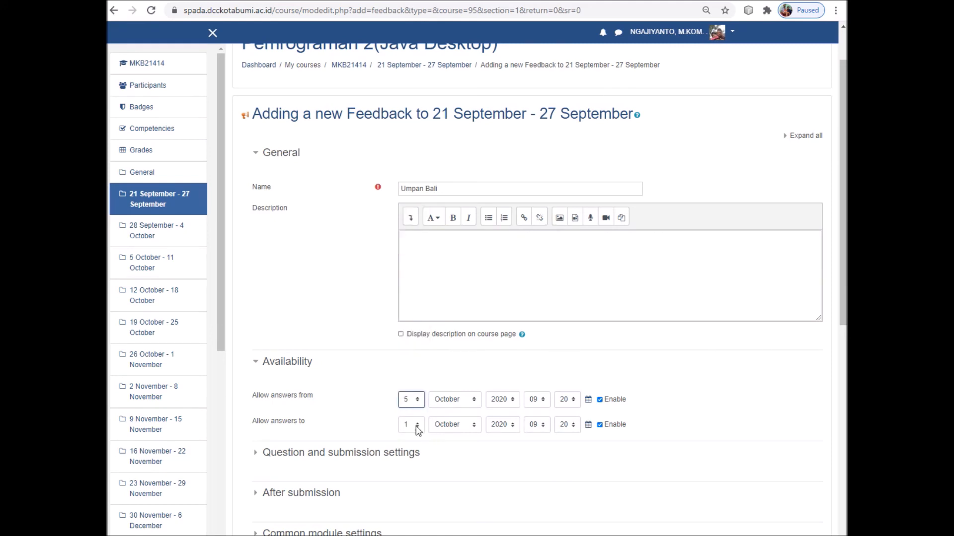
pyautogui.click(418, 430)
pyautogui.click(408, 313)
# Set answers to open at 07:00 and close at 17:00
pyautogui.click(544, 403)
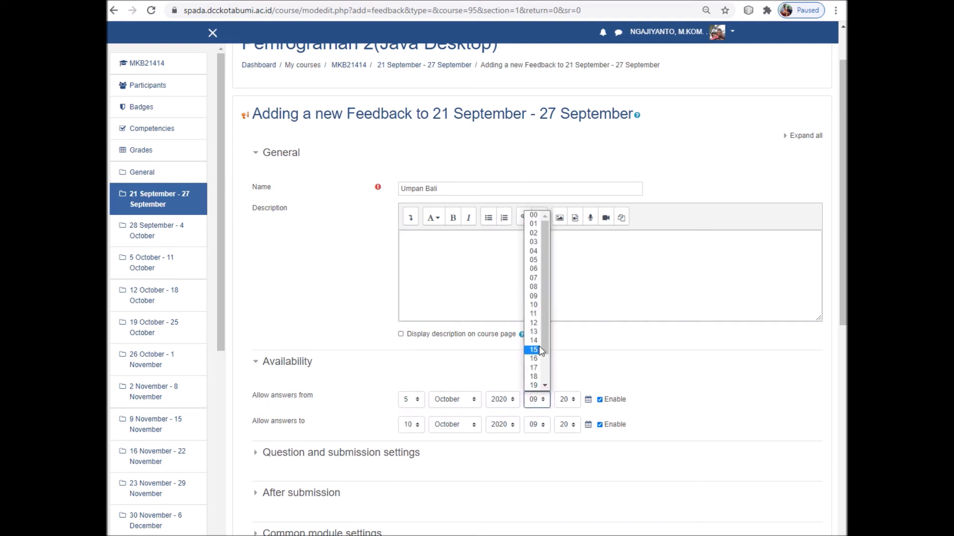
pyautogui.click(534, 279)
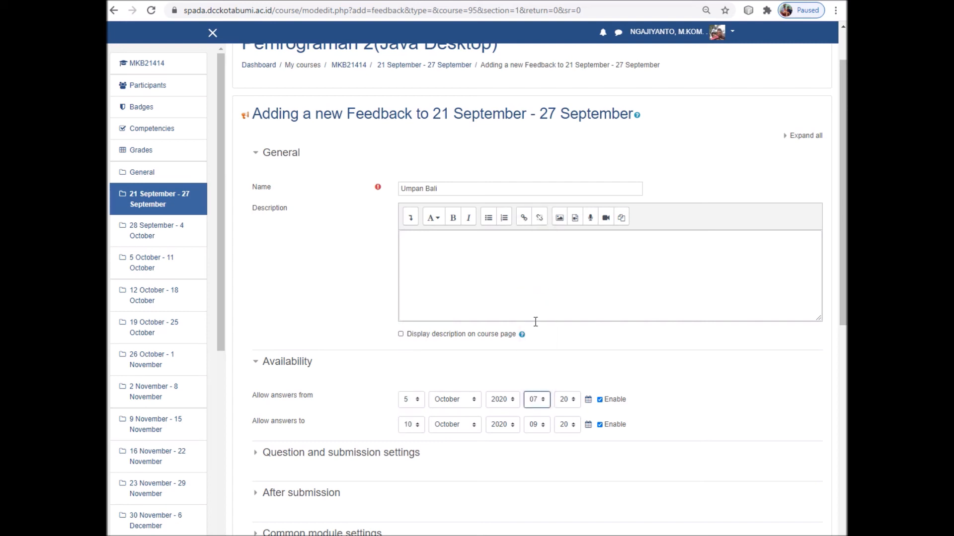
pyautogui.click(567, 400)
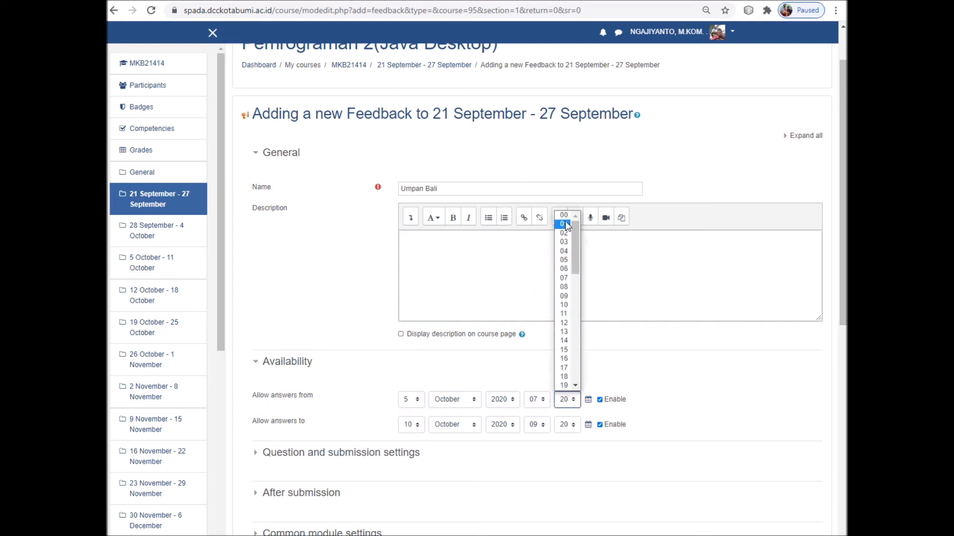
pyautogui.click(563, 215)
pyautogui.click(536, 424)
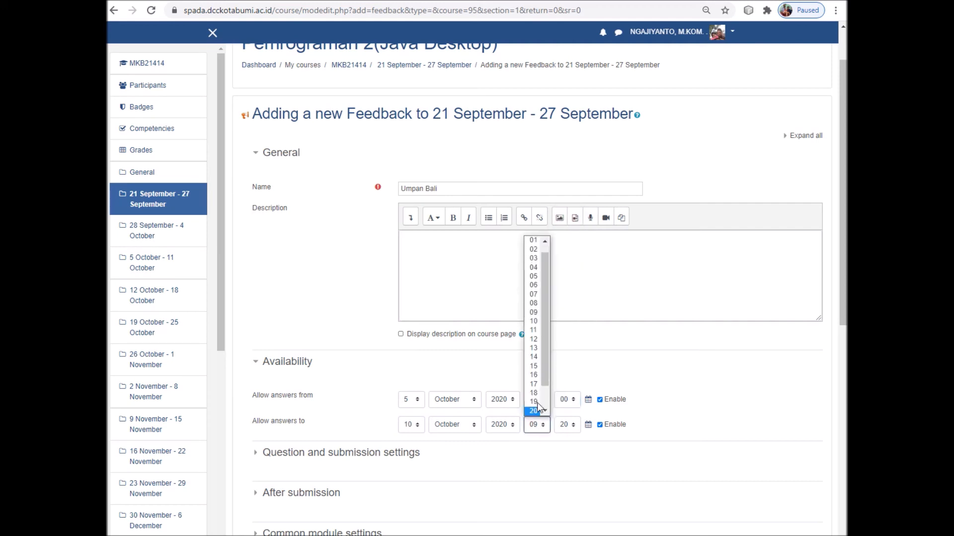
pyautogui.click(533, 392)
pyautogui.click(565, 426)
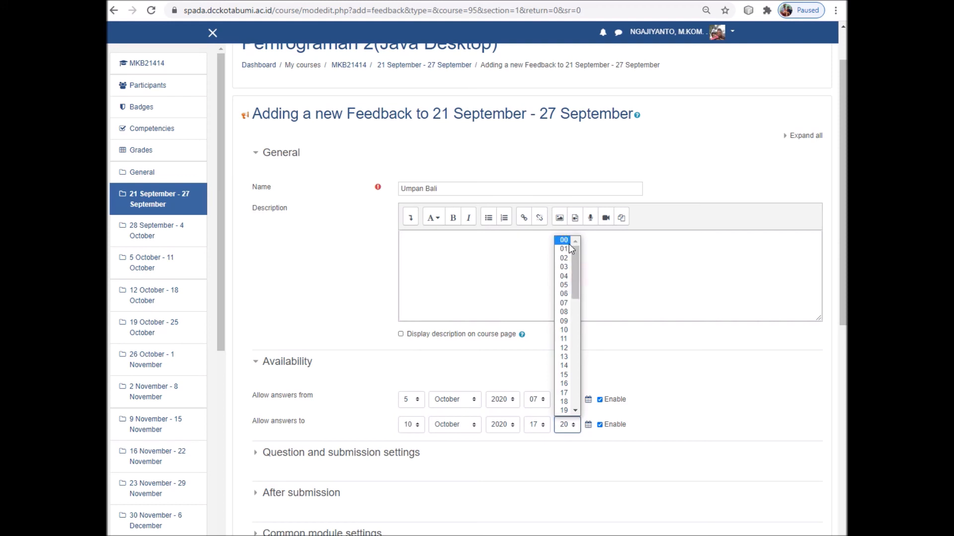
pyautogui.click(566, 241)
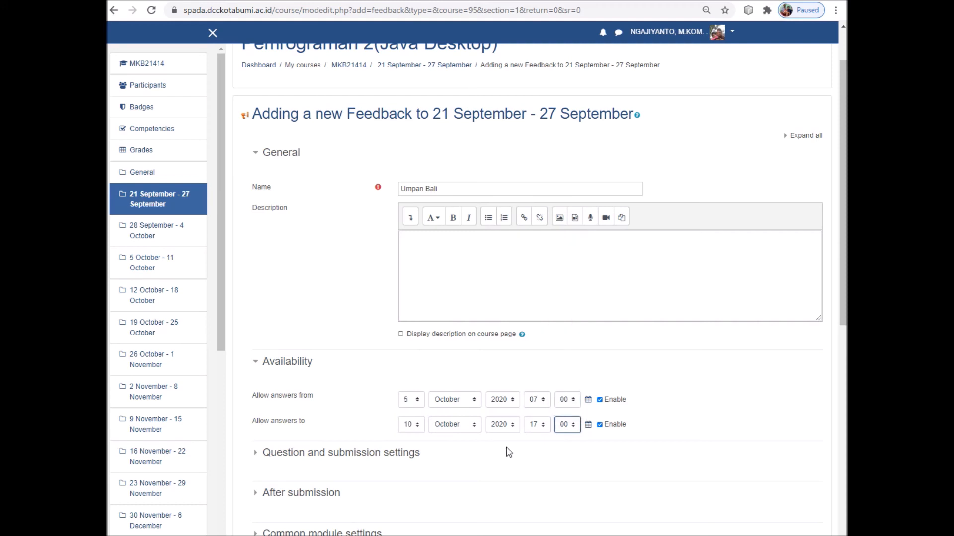
# Set Record user names to logged and shown with answers
pyautogui.scroll(-3, 517, 321)
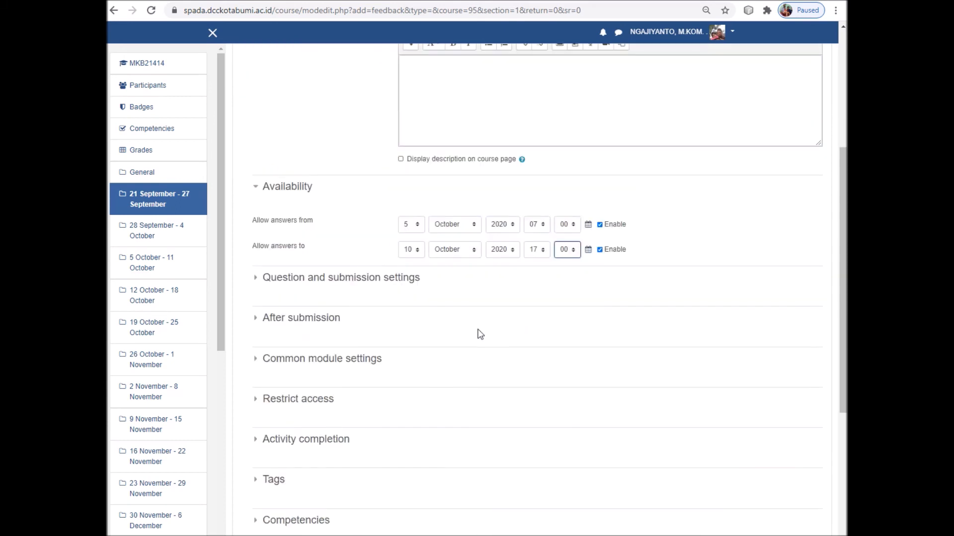
pyautogui.click(256, 281)
pyautogui.click(457, 315)
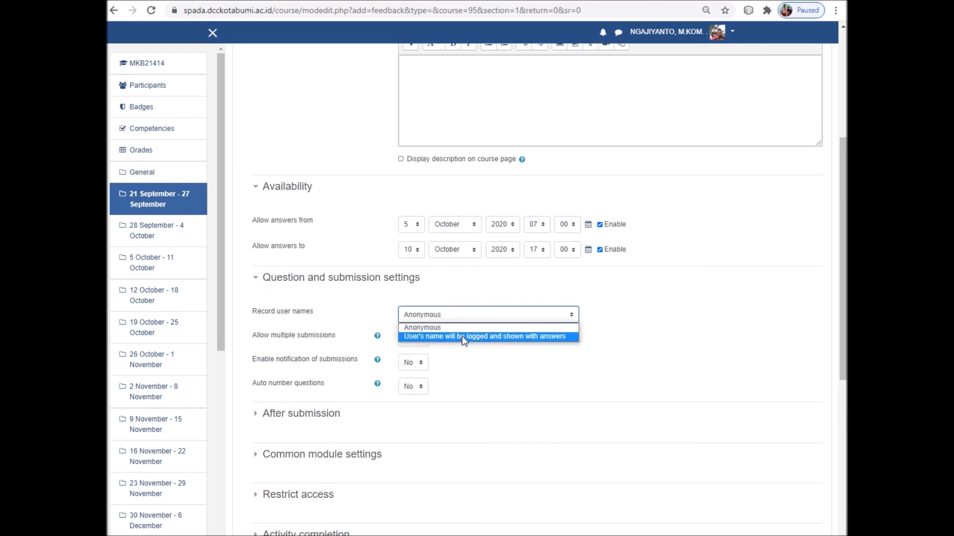
pyautogui.click(494, 338)
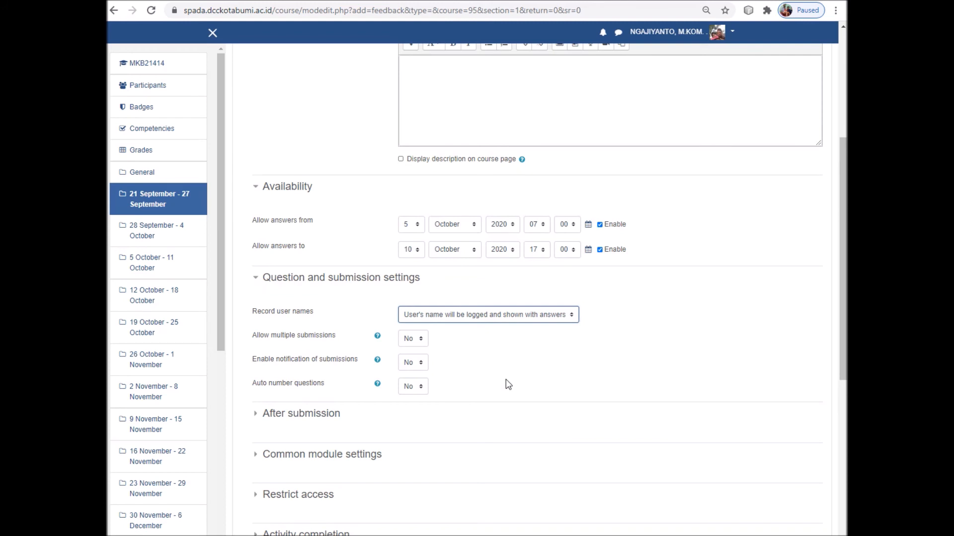
pyautogui.scroll(1, 507, 382)
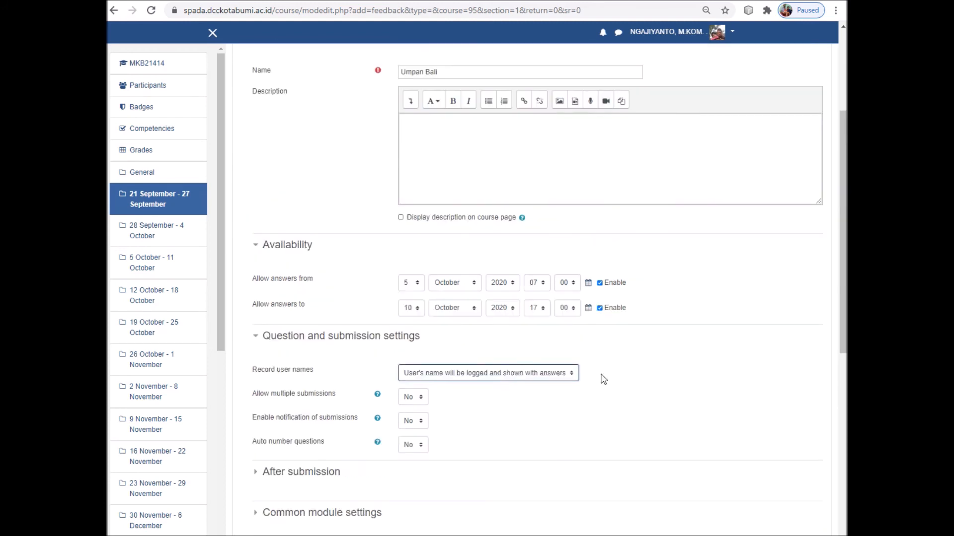
pyautogui.scroll(-3, 621, 390)
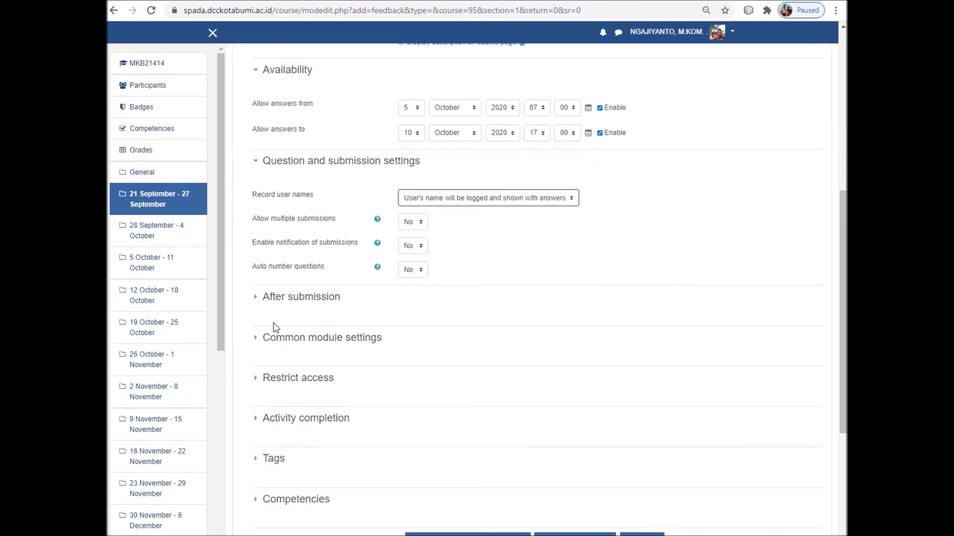
# Set Show analysis page to Yes in the After submission settings
pyautogui.click(256, 297)
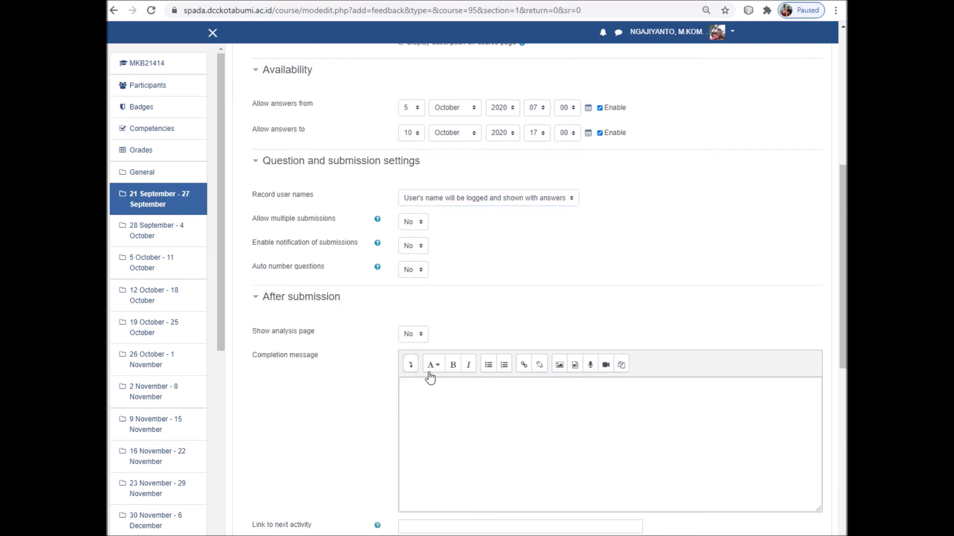
pyautogui.click(416, 336)
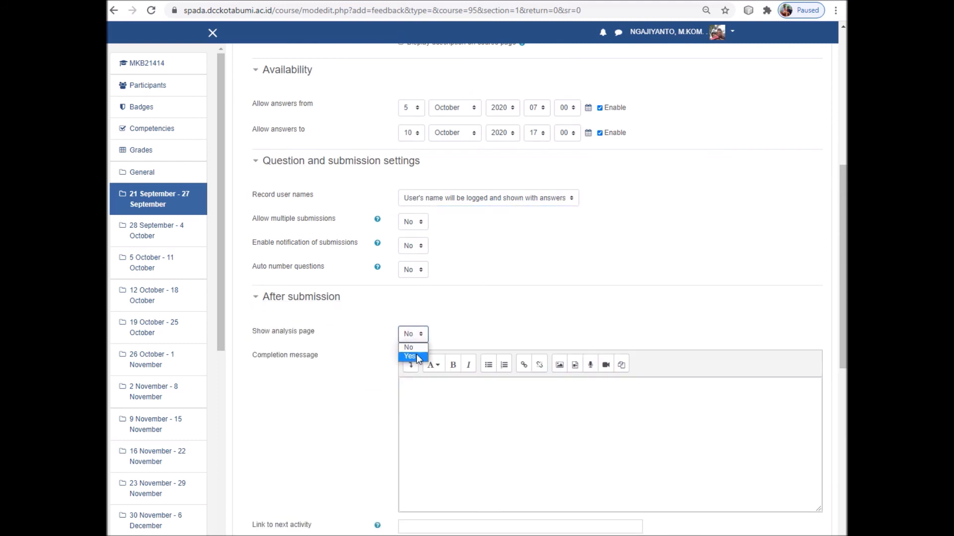
pyautogui.click(416, 356)
pyautogui.scroll(-2, 481, 426)
# Enter the completion message 'Terimakasih Sudah Memberikan Tanggapan'
pyautogui.click(446, 310)
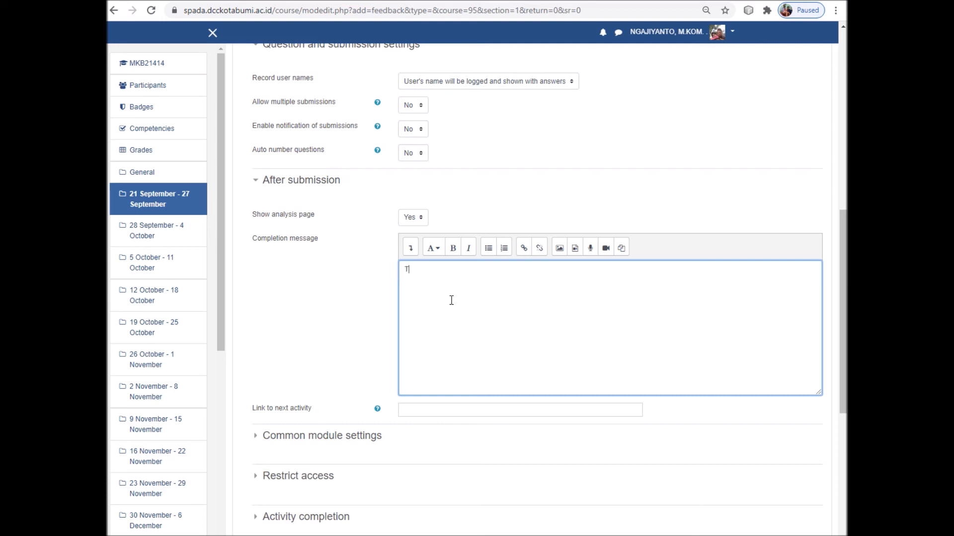
pyautogui.write('imakasih Sudah Mem')
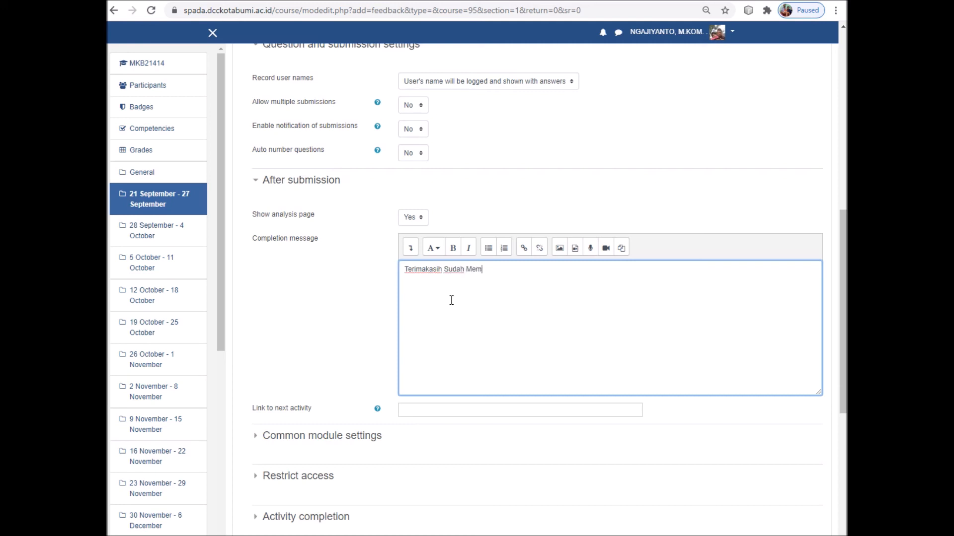
pyautogui.write('berikan Tanggapan')
pyautogui.scroll(-2, 544, 199)
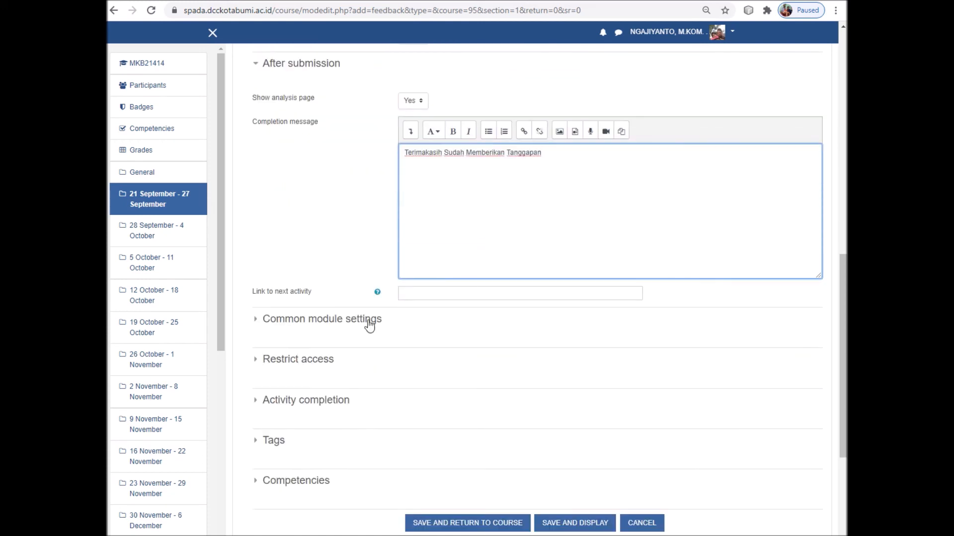
# Set completion tracking to 'Show activity as complete when conditions are met'
pyautogui.click(255, 323)
pyautogui.scroll(-2, 281, 330)
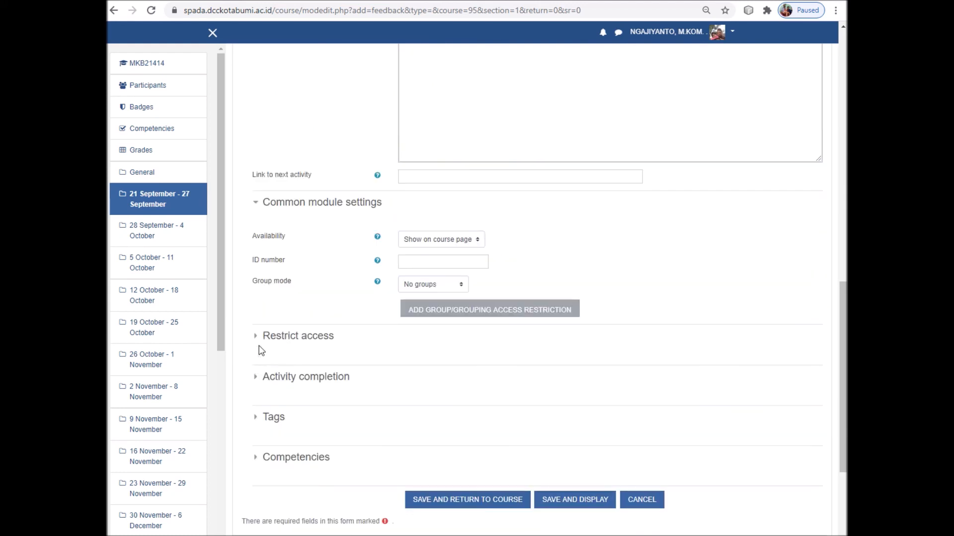
pyautogui.click(263, 342)
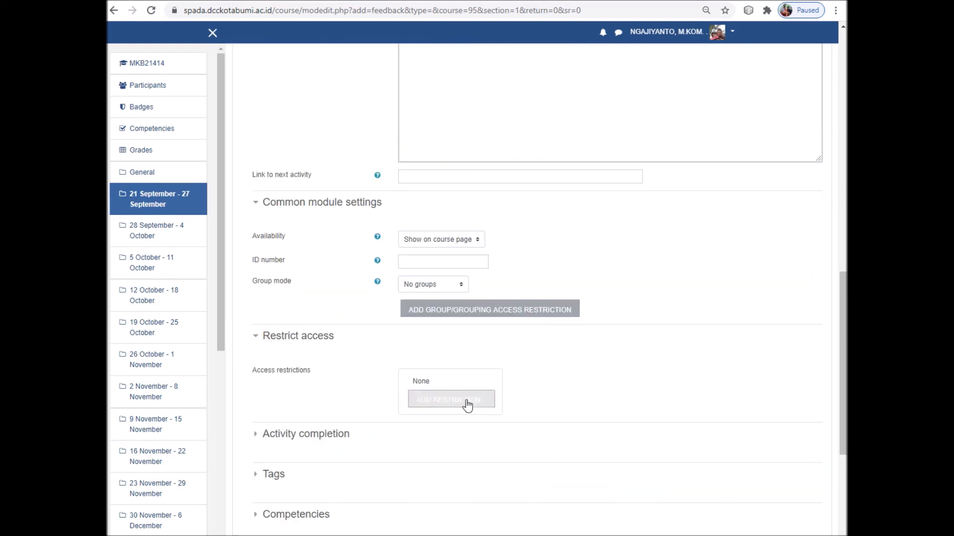
pyautogui.scroll(-1, 459, 383)
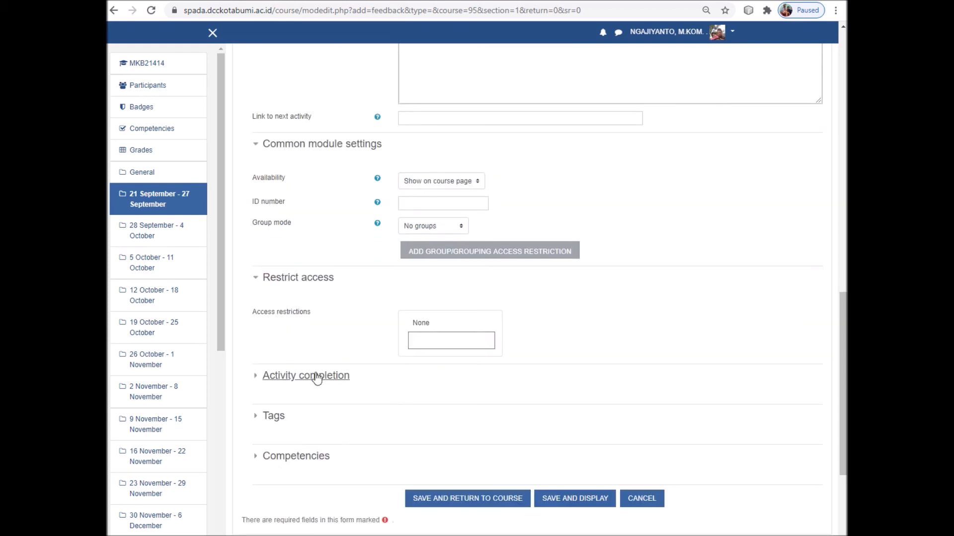
pyautogui.click(253, 378)
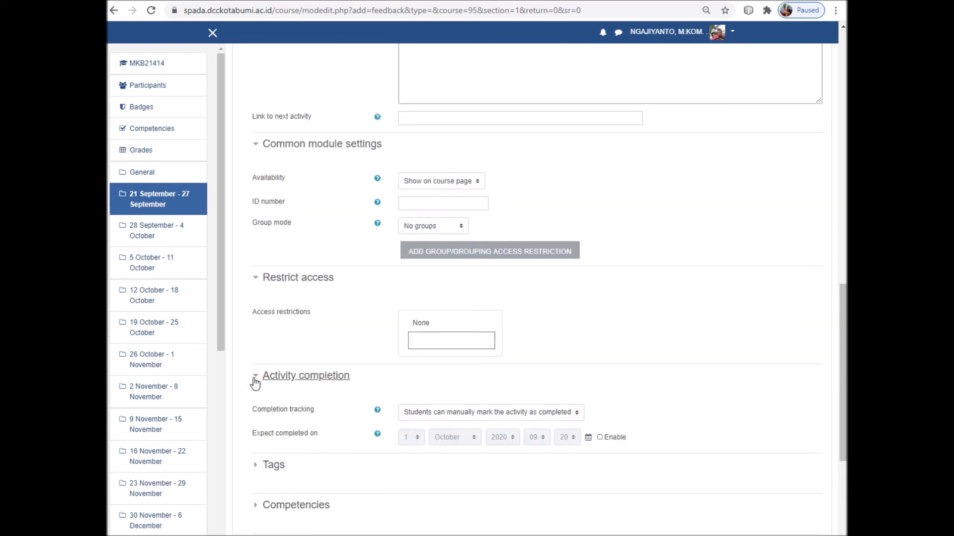
pyautogui.click(473, 413)
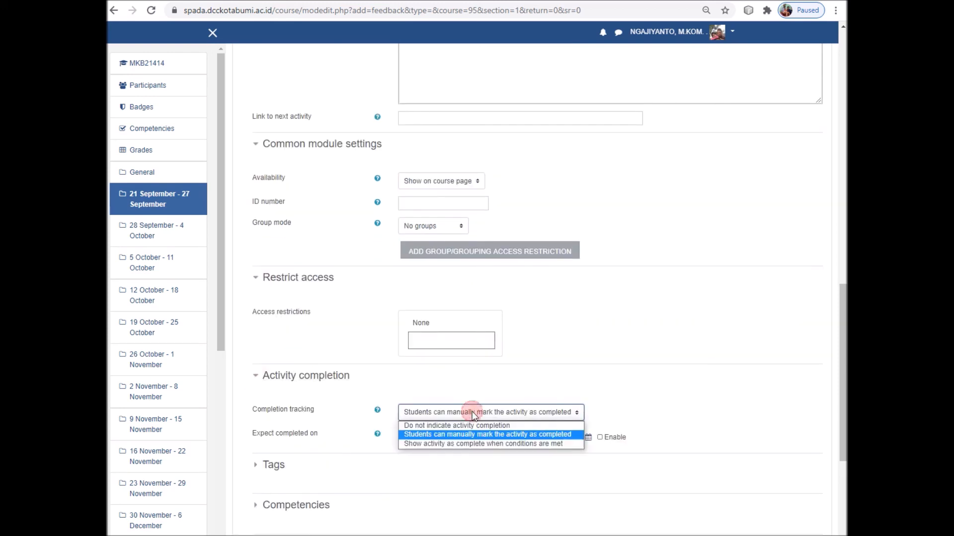
pyautogui.click(466, 443)
# Check the view and submit completion conditions, then save and display the feedback
pyautogui.scroll(-4, 370, 441)
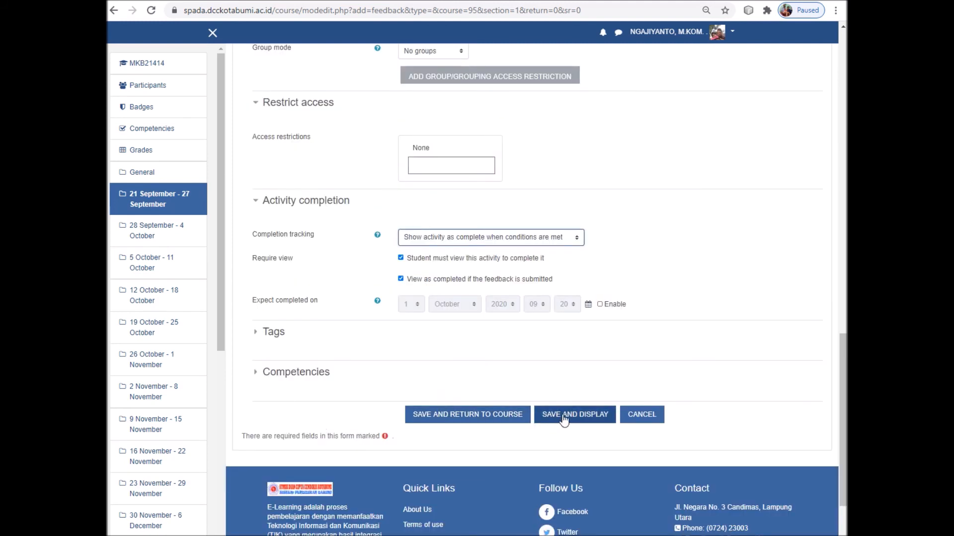
pyautogui.scroll(5, 507, 392)
pyautogui.scroll(-5, 507, 393)
pyautogui.scroll(10, 507, 392)
pyautogui.scroll(5, 507, 391)
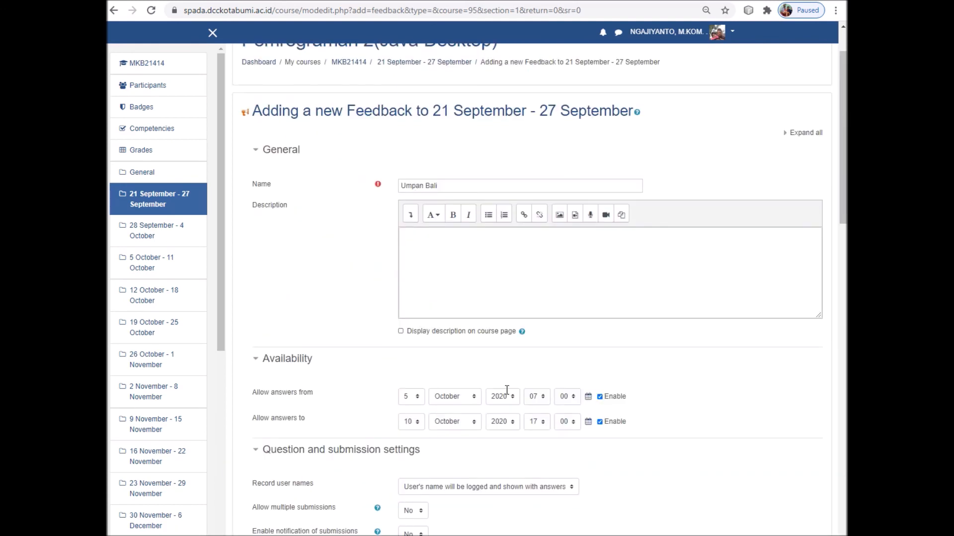
pyautogui.scroll(-6, 512, 392)
pyautogui.scroll(-8, 514, 396)
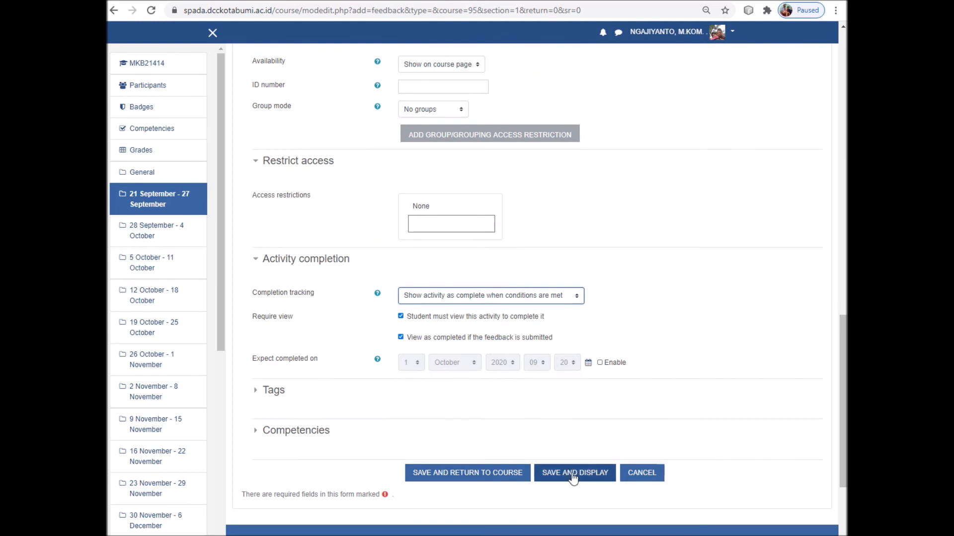
pyautogui.click(573, 477)
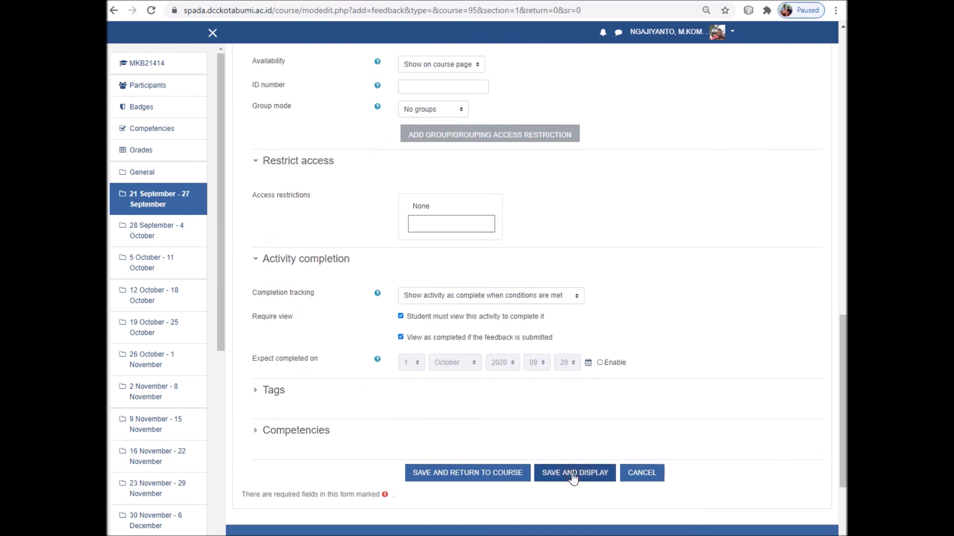
# Open Umpan Bali's Edit questions page and the Add question type list
pyautogui.click(574, 477)
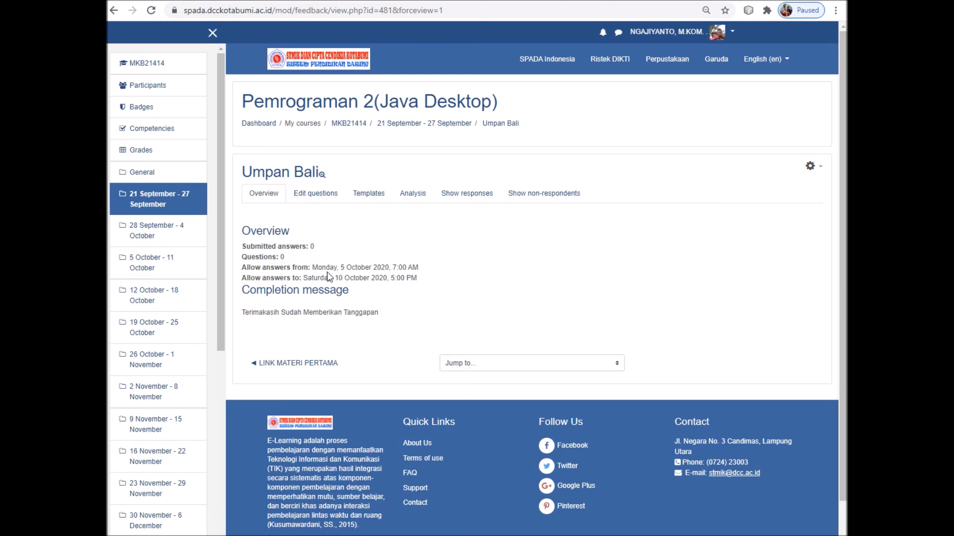
pyautogui.click(316, 196)
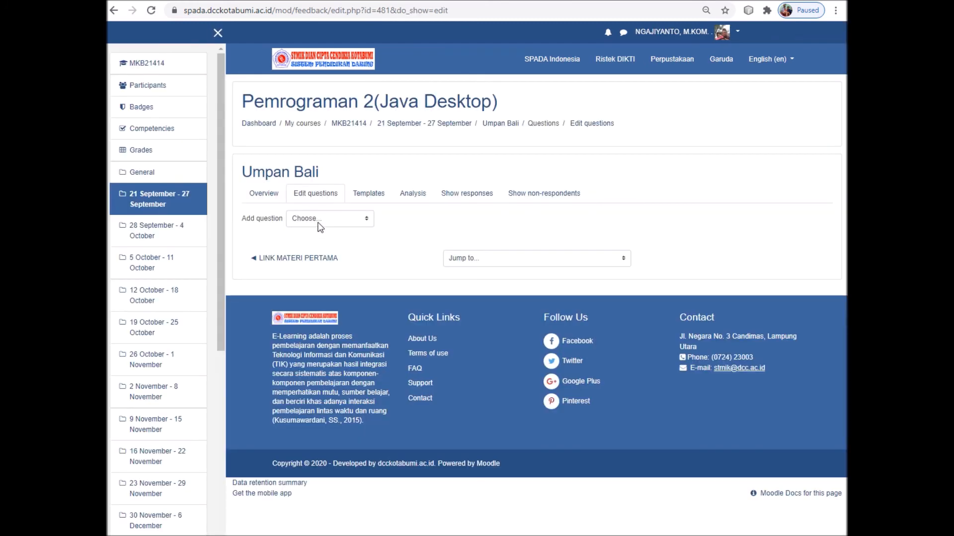
pyautogui.click(346, 222)
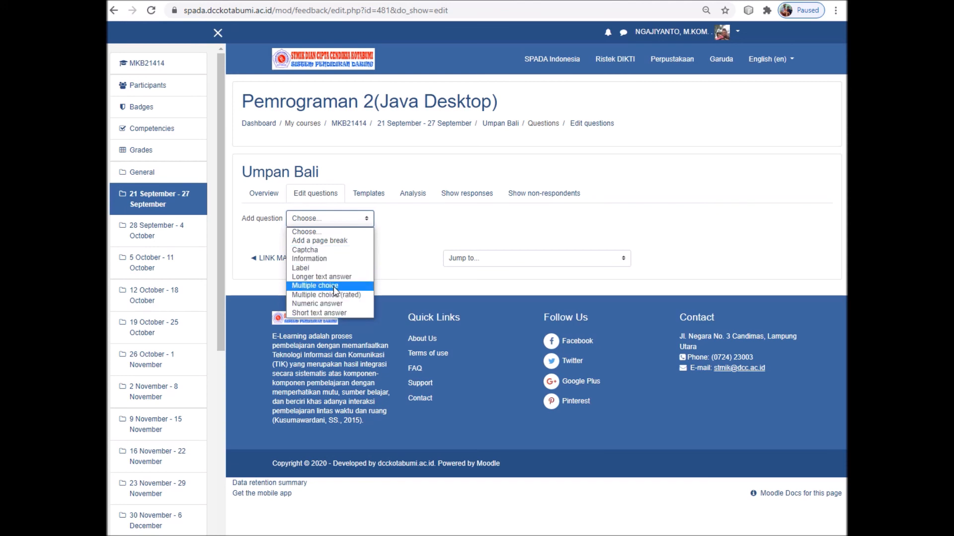
# Add a multiple-choice question reading 'Seberapa anda memahami Materi Pertama'
pyautogui.click(333, 287)
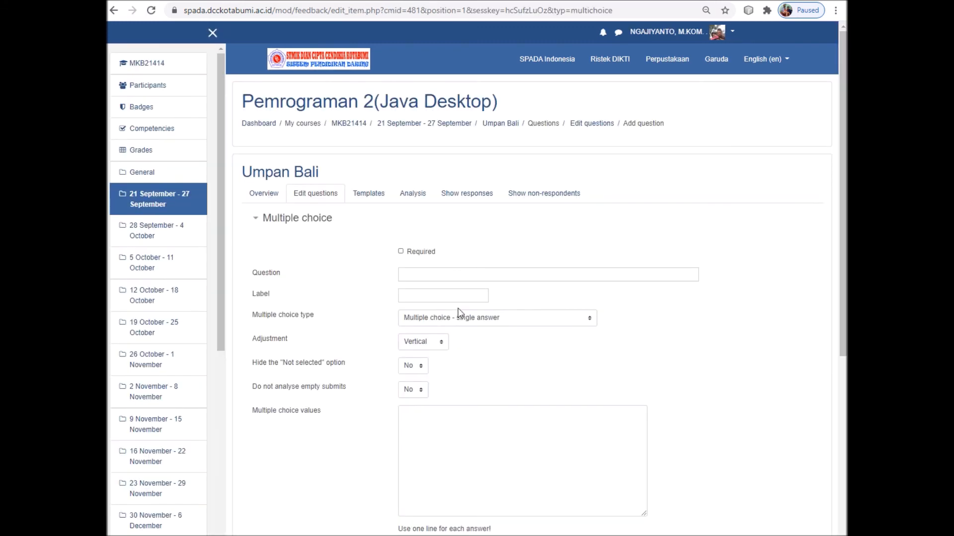
pyautogui.click(412, 275)
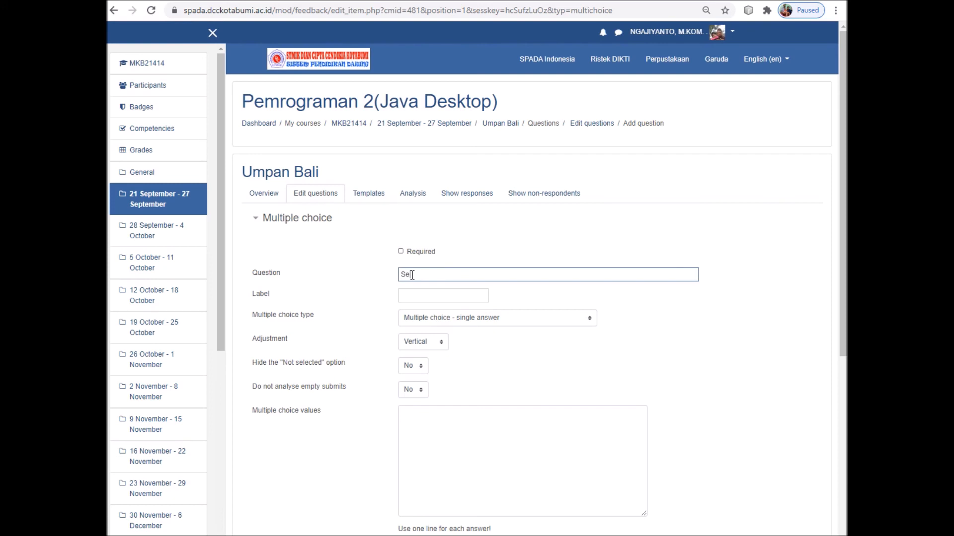
pyautogui.write('Seberapa Anda M')
pyautogui.press('BackSpace')
pyautogui.press('BackSpace')
pyautogui.press('BackSpace')
pyautogui.press('BackSpace')
pyautogui.write('anda memahami Materi Pertm')
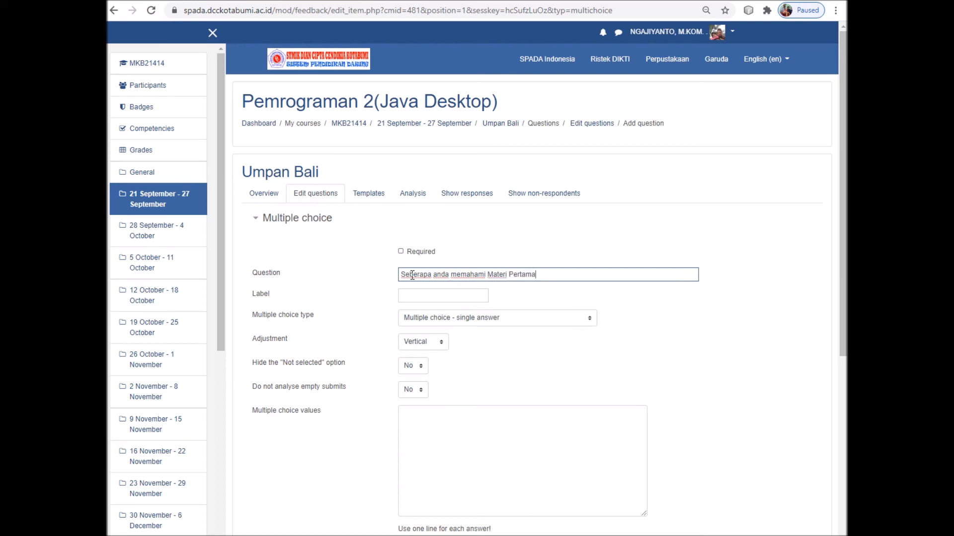
# Keep single answer, enter options Paham, Kurang Paham and Tidak Paham, and save the question
pyautogui.scroll(-1, 526, 330)
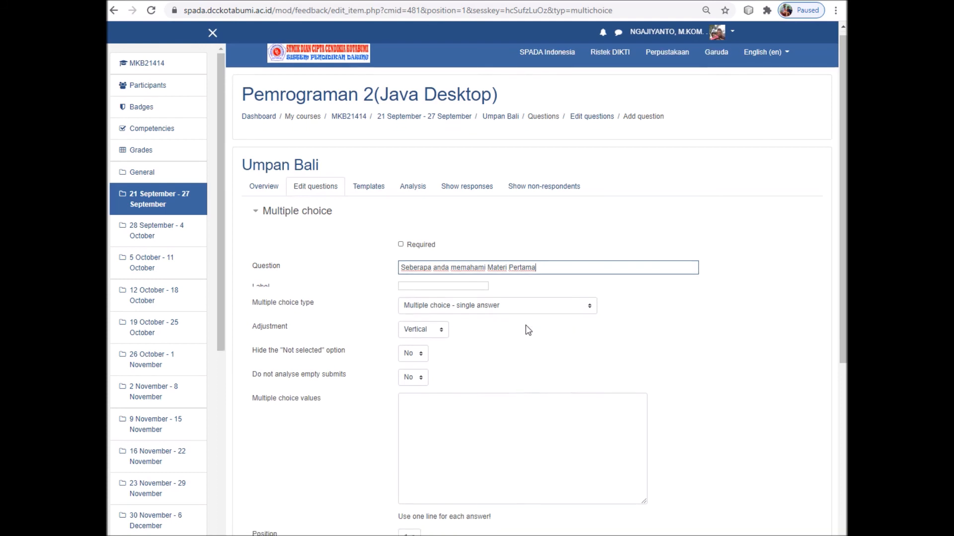
pyautogui.click(484, 260)
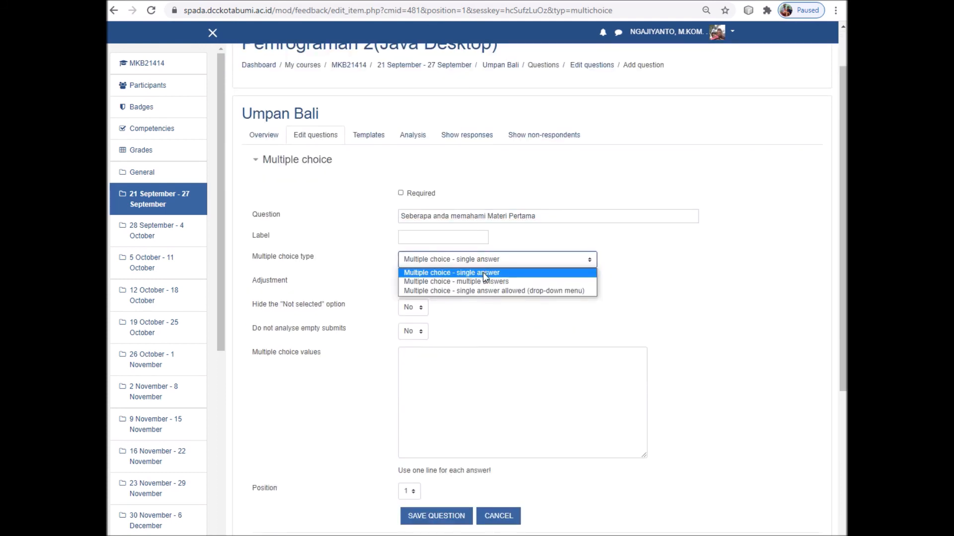
pyautogui.click(482, 272)
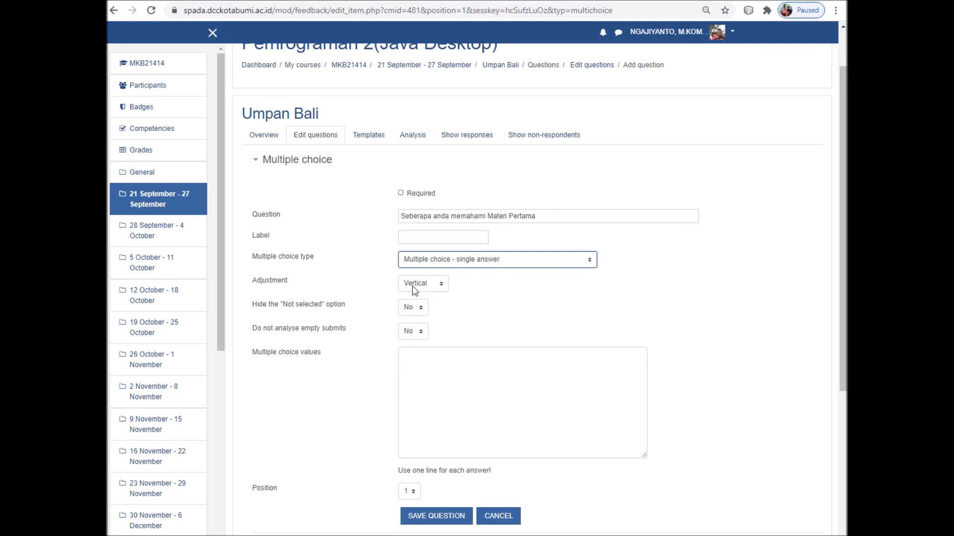
pyautogui.click(428, 358)
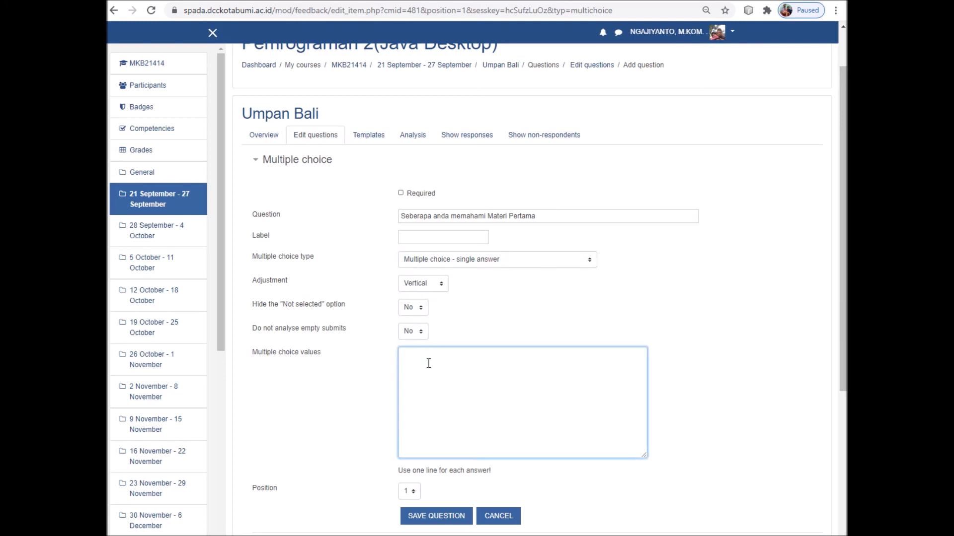
pyautogui.scroll(-1, 430, 360)
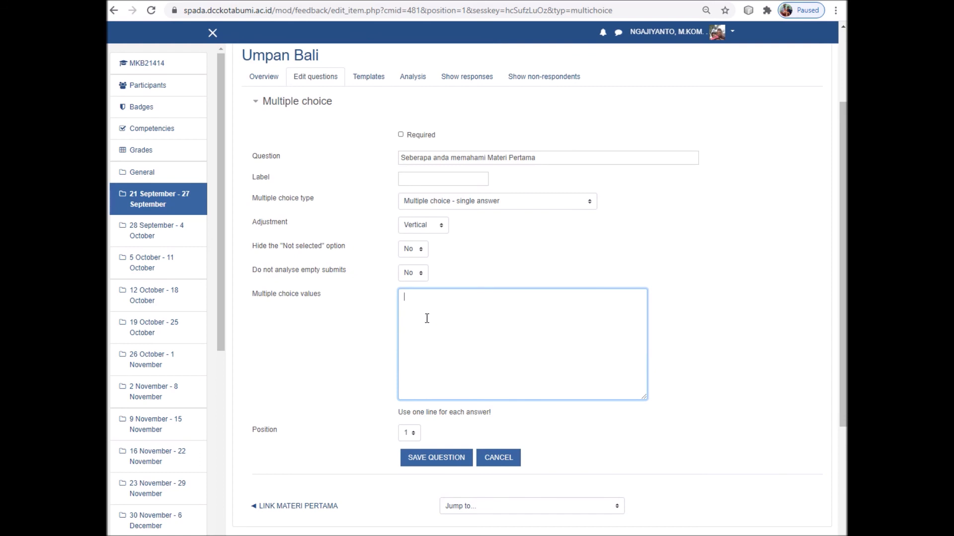
pyautogui.write('Paham')
pyautogui.write('Kurang Paham Tidak Paham')
pyautogui.scroll(-1, 455, 375)
pyautogui.click(436, 404)
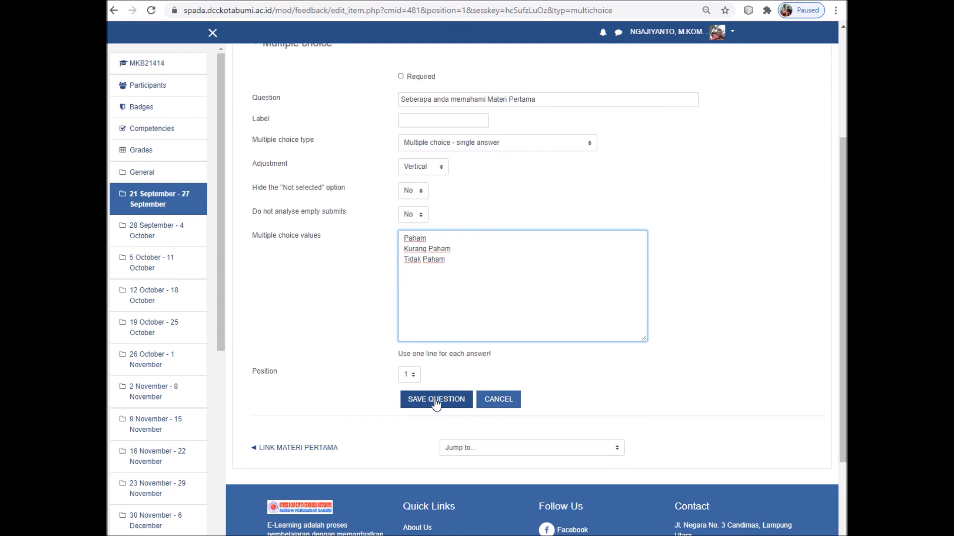
pyautogui.click(436, 403)
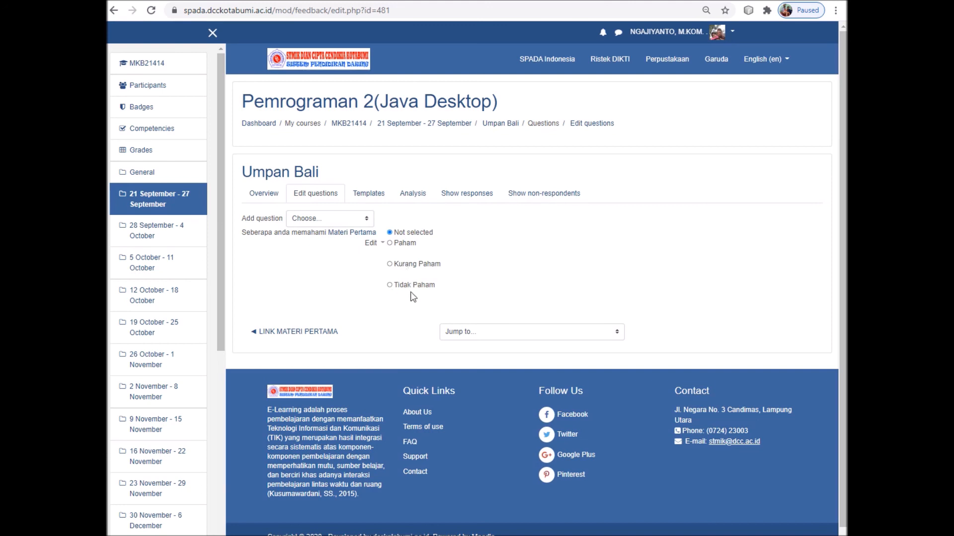
# View the Templates, Analysis and Show responses pages, then return to the 21 September - 27 September week
pyautogui.click(376, 198)
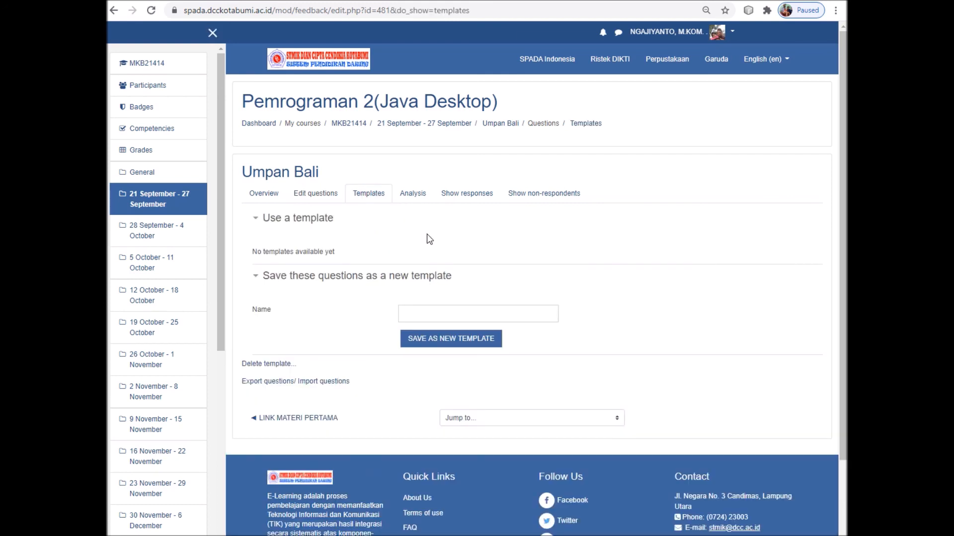
pyautogui.click(416, 196)
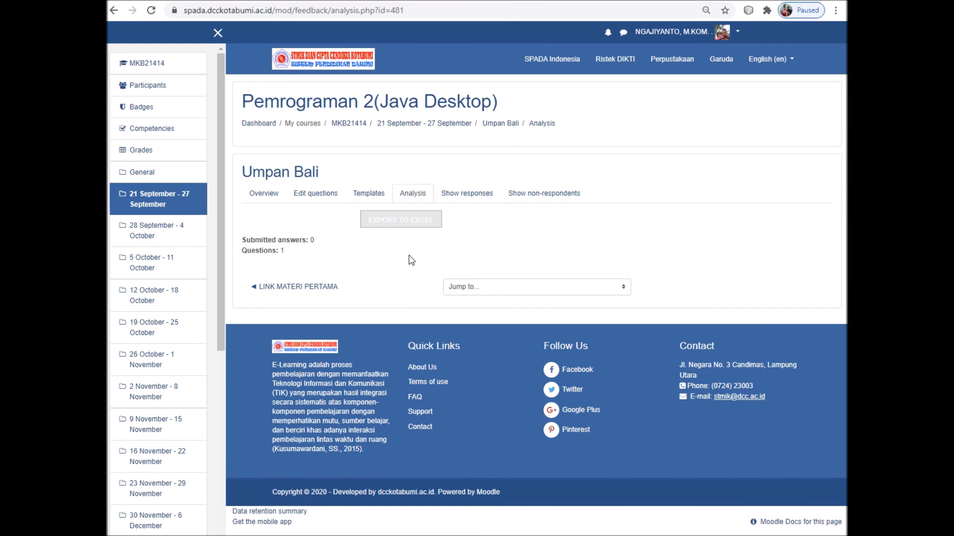
pyautogui.click(468, 198)
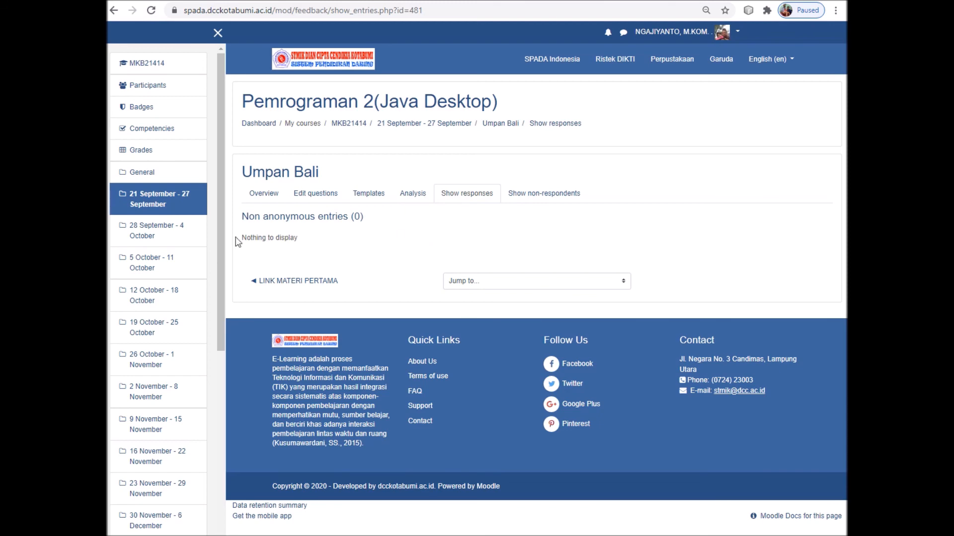
pyautogui.click(165, 202)
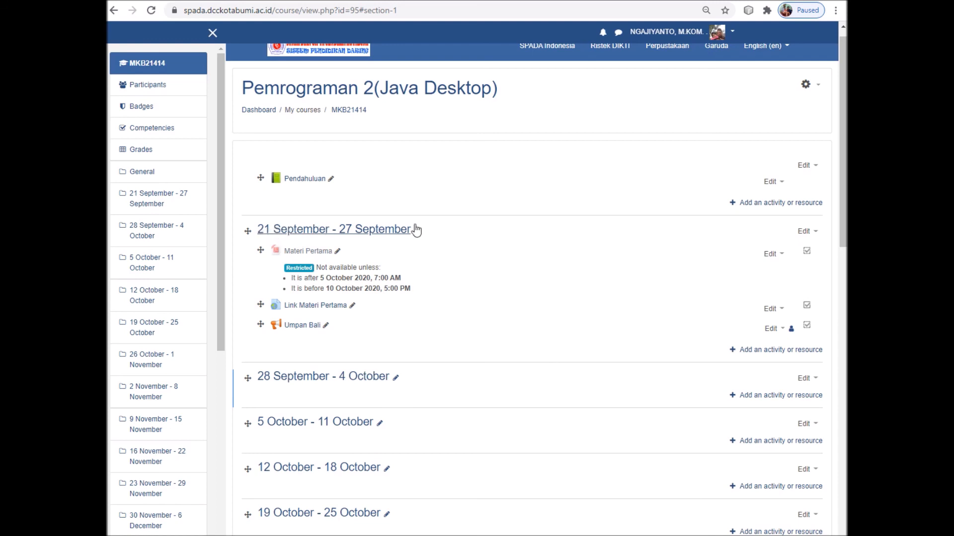
# Change the week heading to 'Pertemuan Pertama'
pyautogui.click(815, 233)
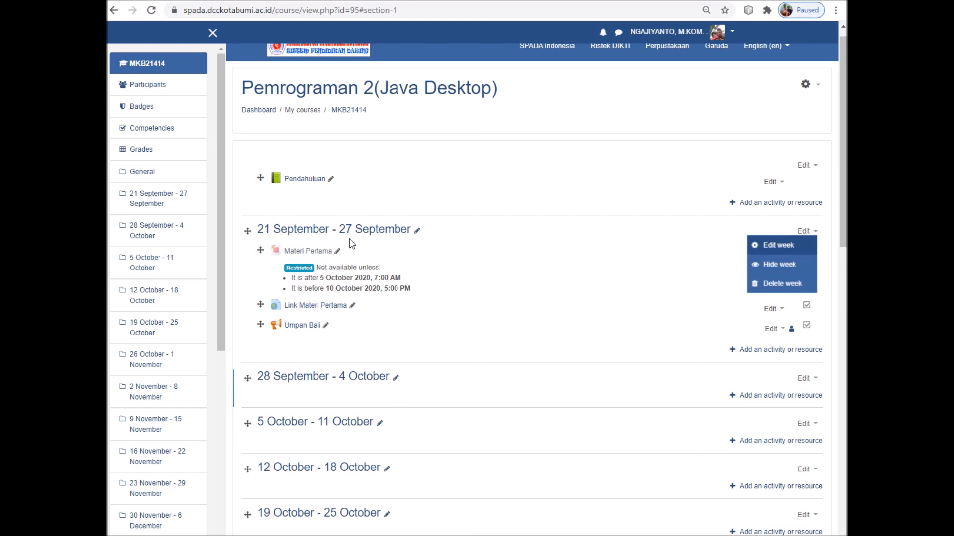
pyautogui.click(418, 232)
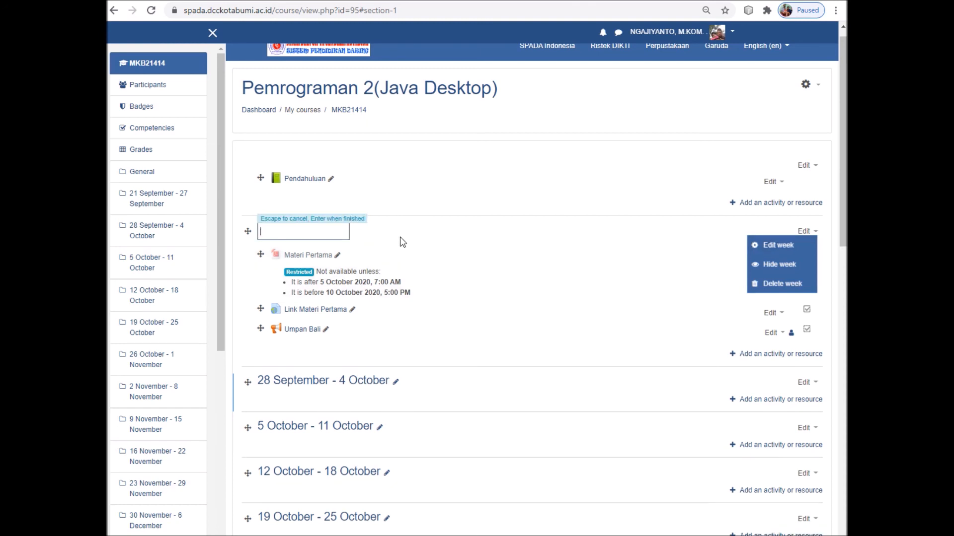
pyautogui.write('Pe')
pyautogui.write('rtemuan')
pyautogui.write(' Pete')
pyautogui.write('ama')
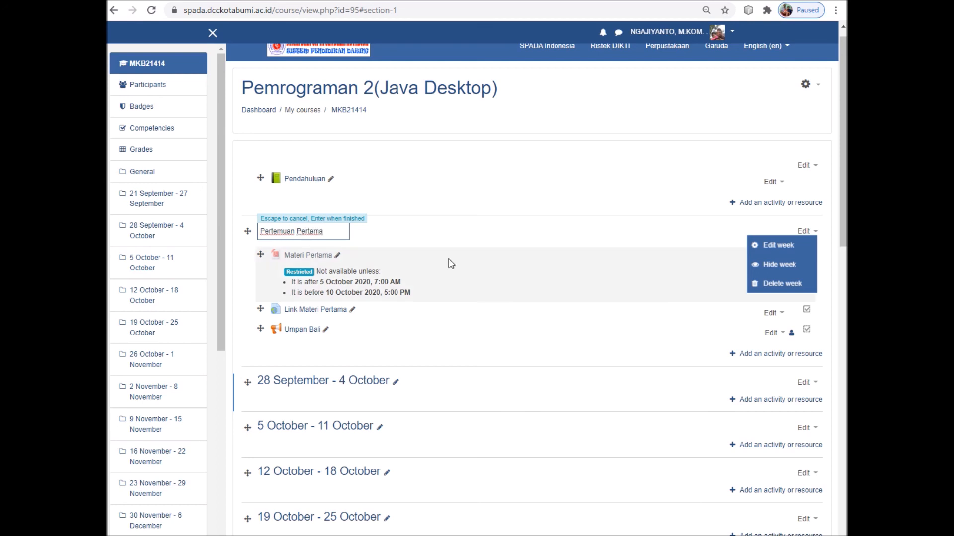
pyautogui.press('Return')
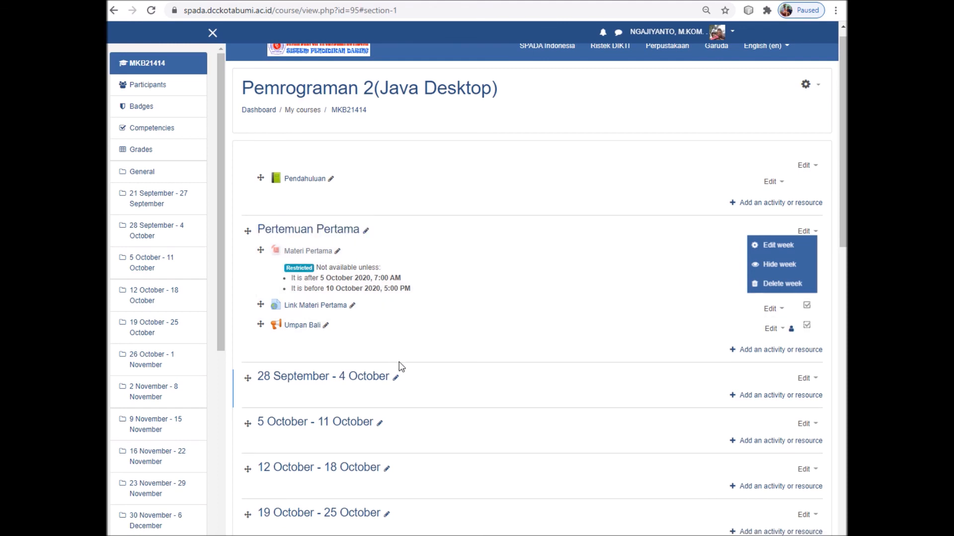
# Close the week's editing menu and dismiss the browser's link options menu
pyautogui.click(464, 354)
pyautogui.rightClick(327, 234)
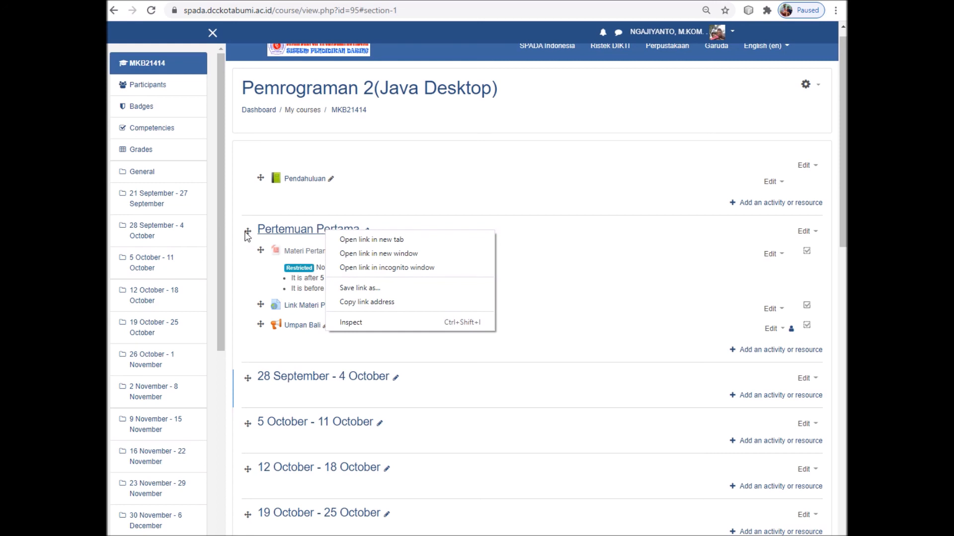
pyautogui.click(523, 354)
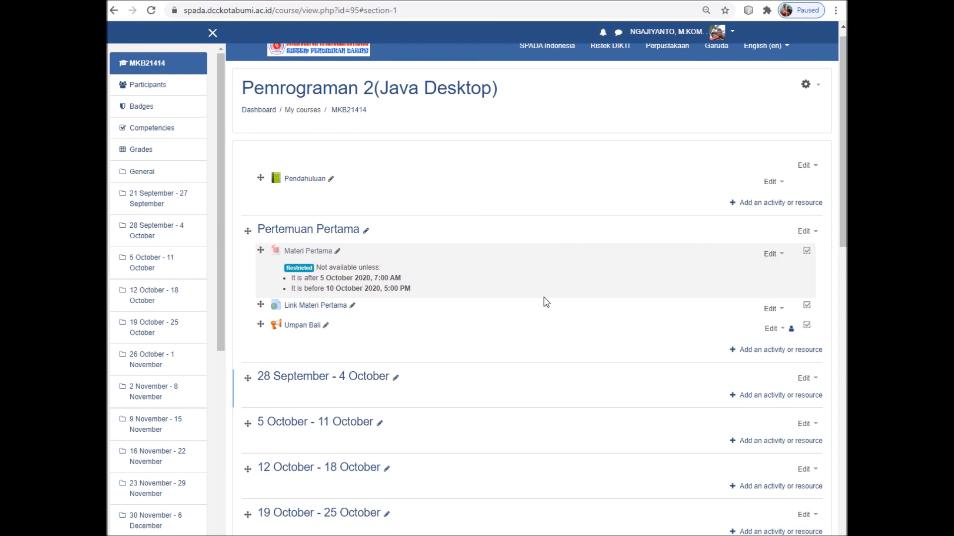
pyautogui.scroll(1, 547, 302)
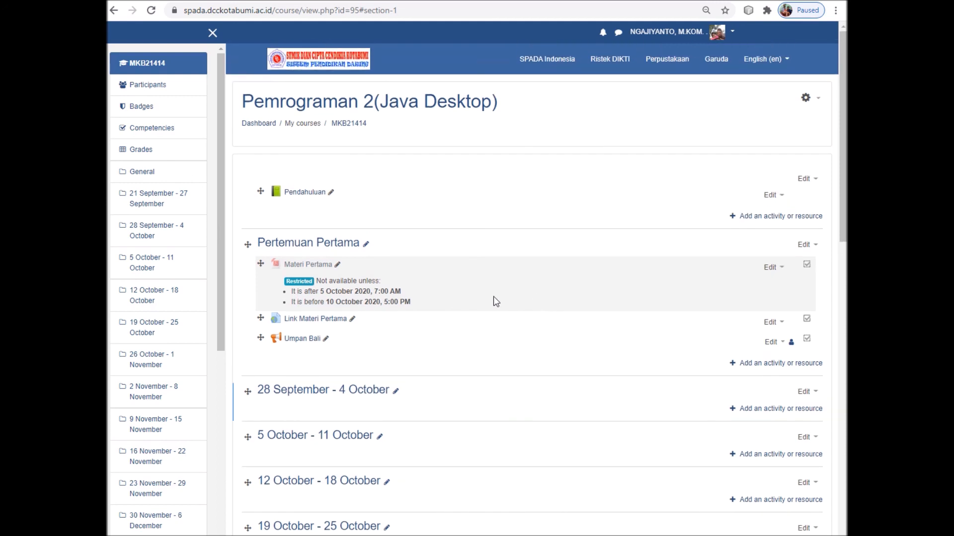